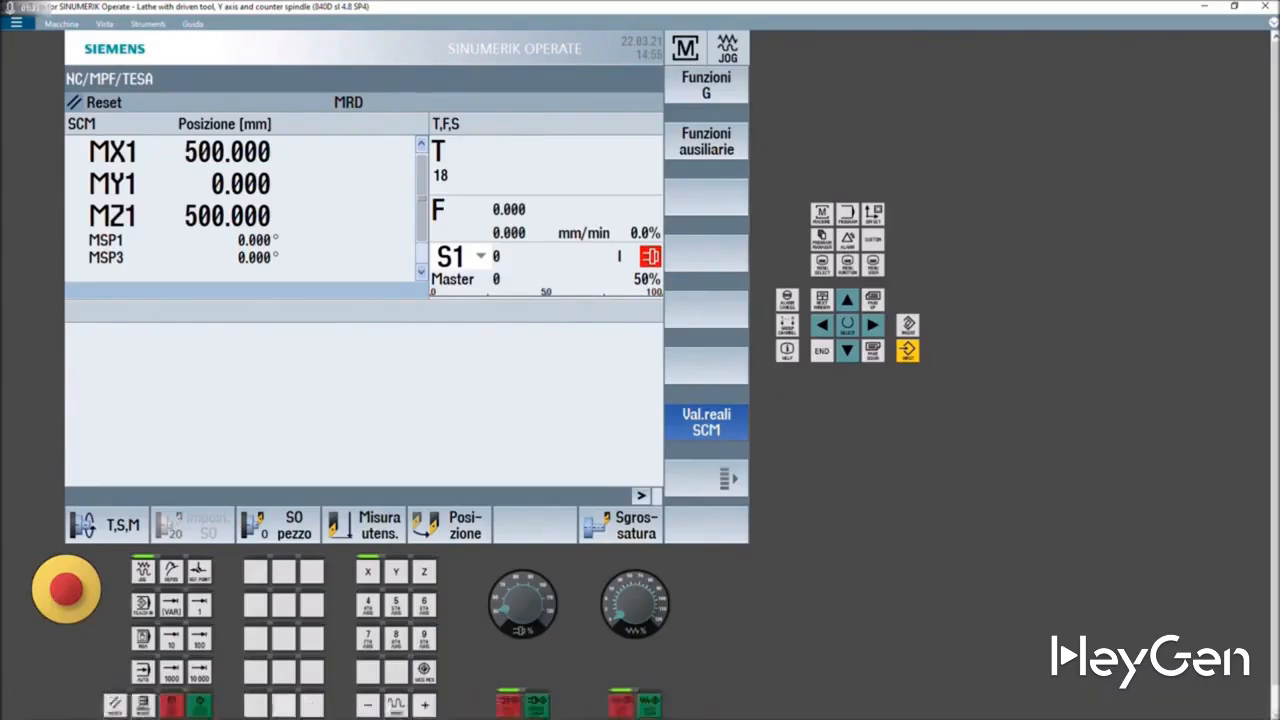
- Switch to the CAD program to view the 21020066.dxf and Profilo.dxf drawings, and return to the SINUMERIK simulator
click(604, 707)
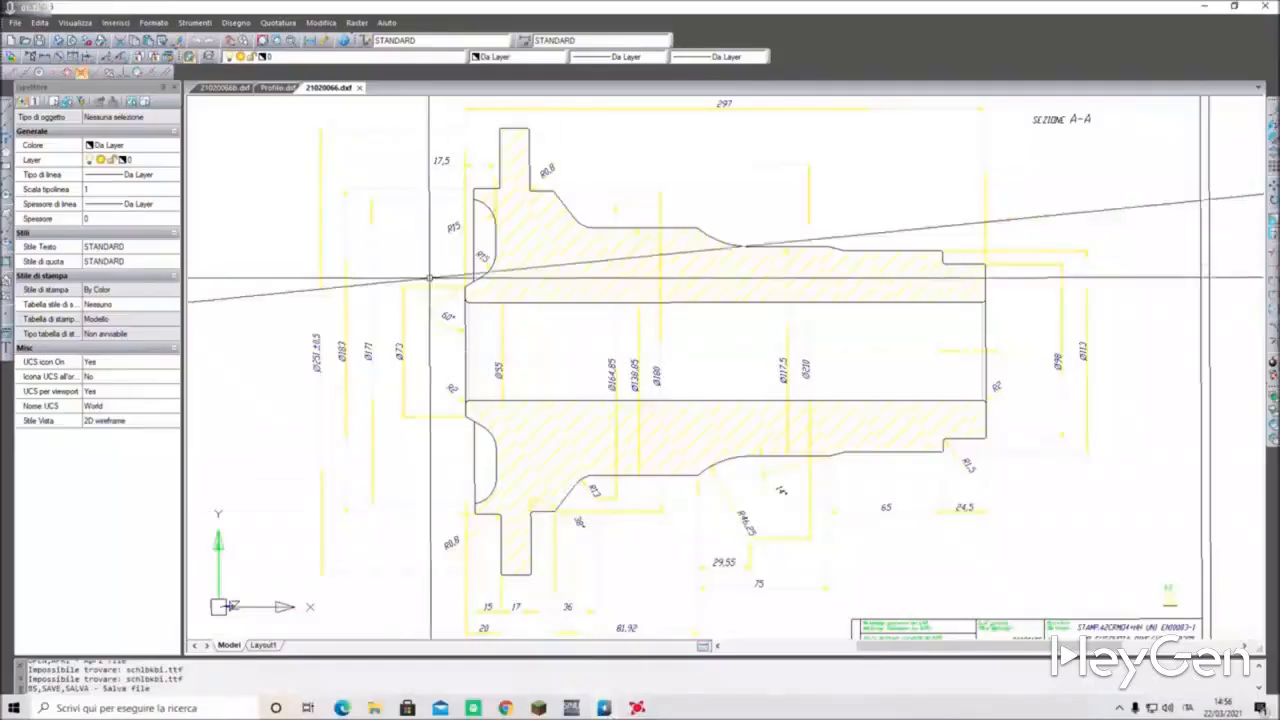
click(268, 88)
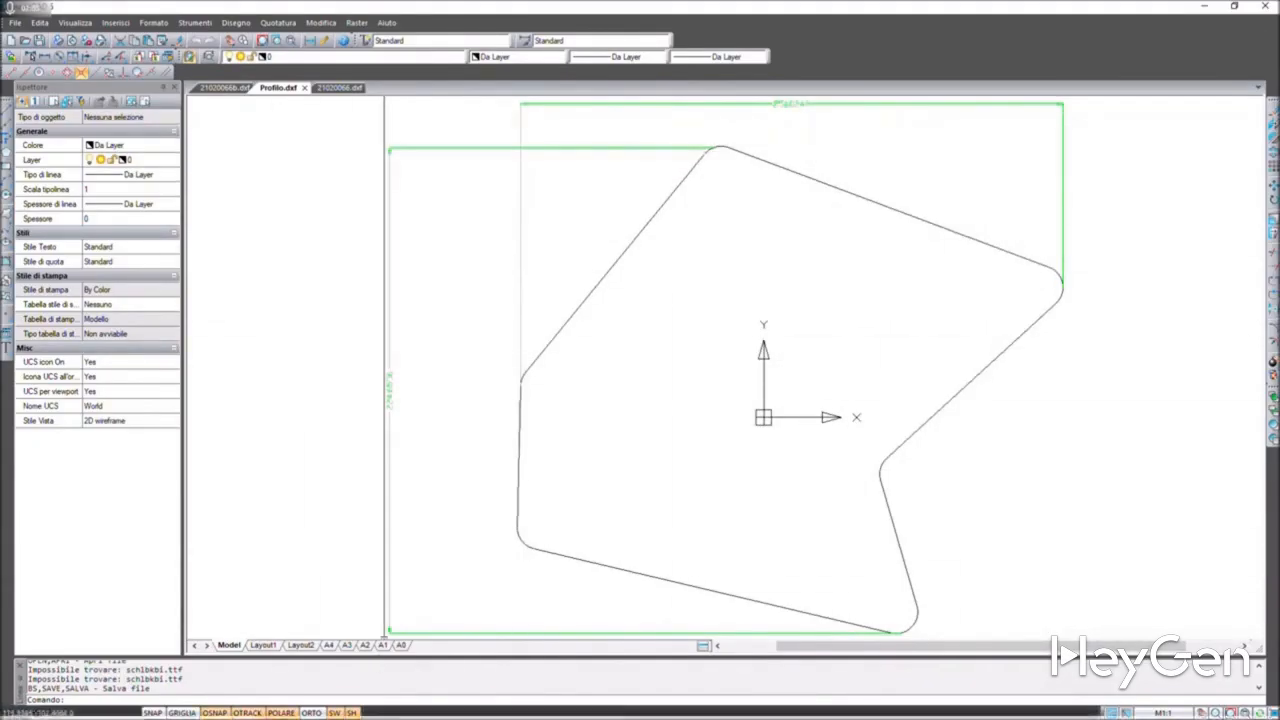
click(570, 708)
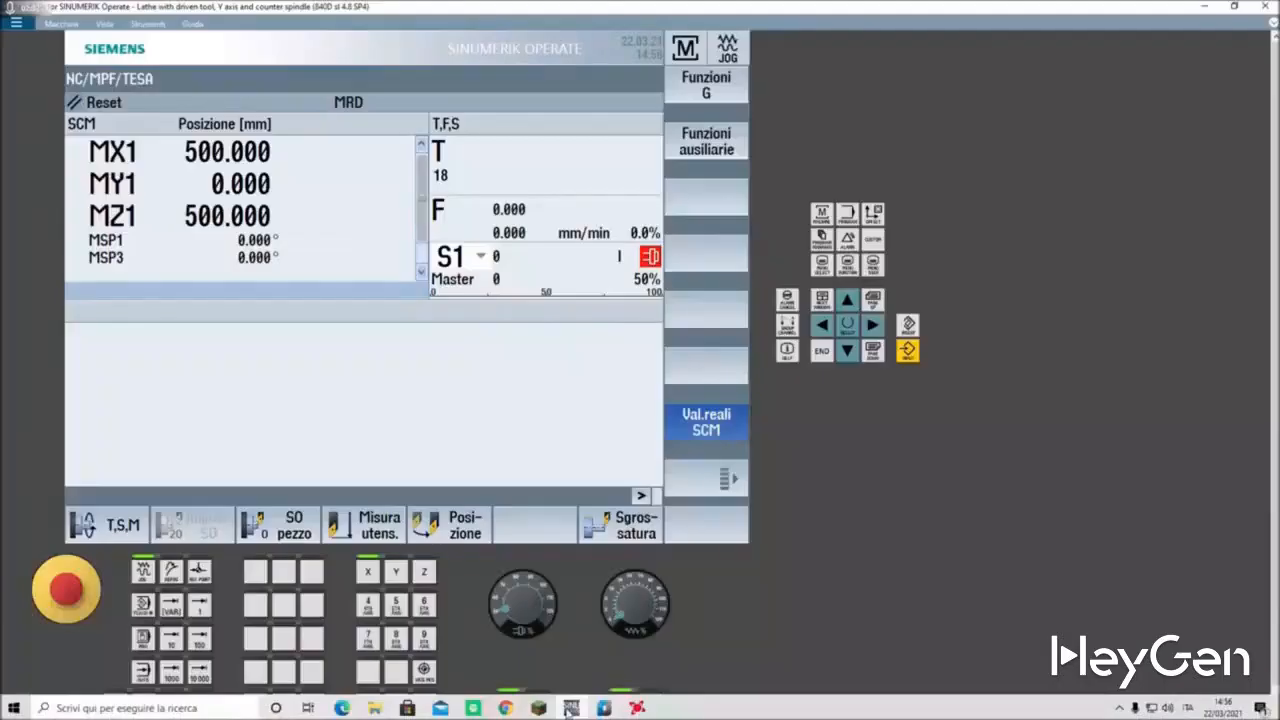
- Create a workpiece folder named DXF under Pezzi, with a ShopTurn program also named DXF inside it
click(820, 241)
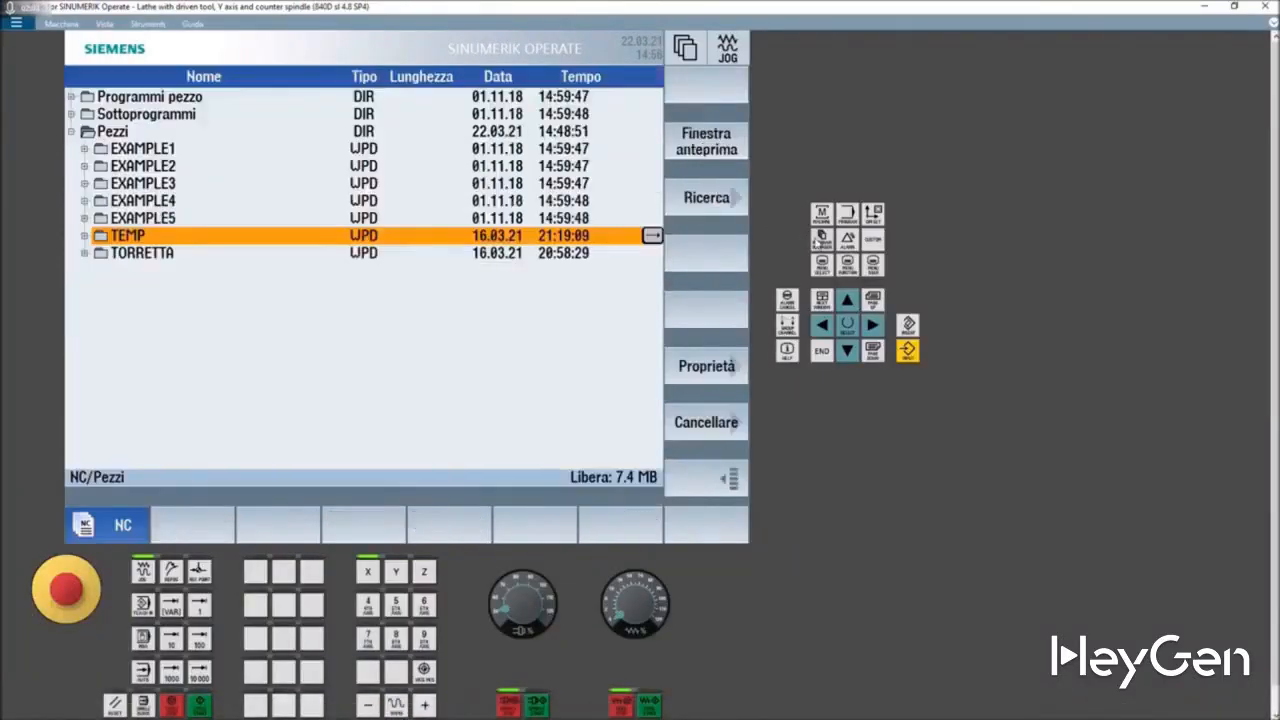
click(108, 134)
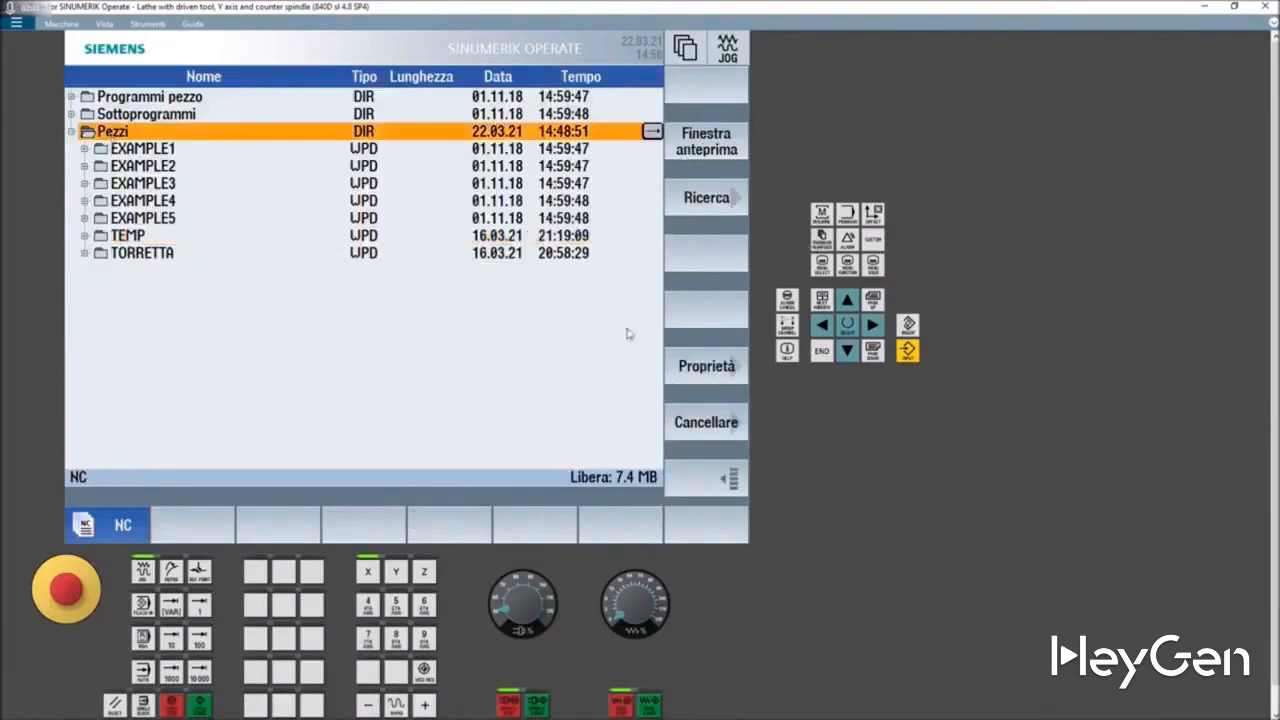
click(723, 475)
click(693, 145)
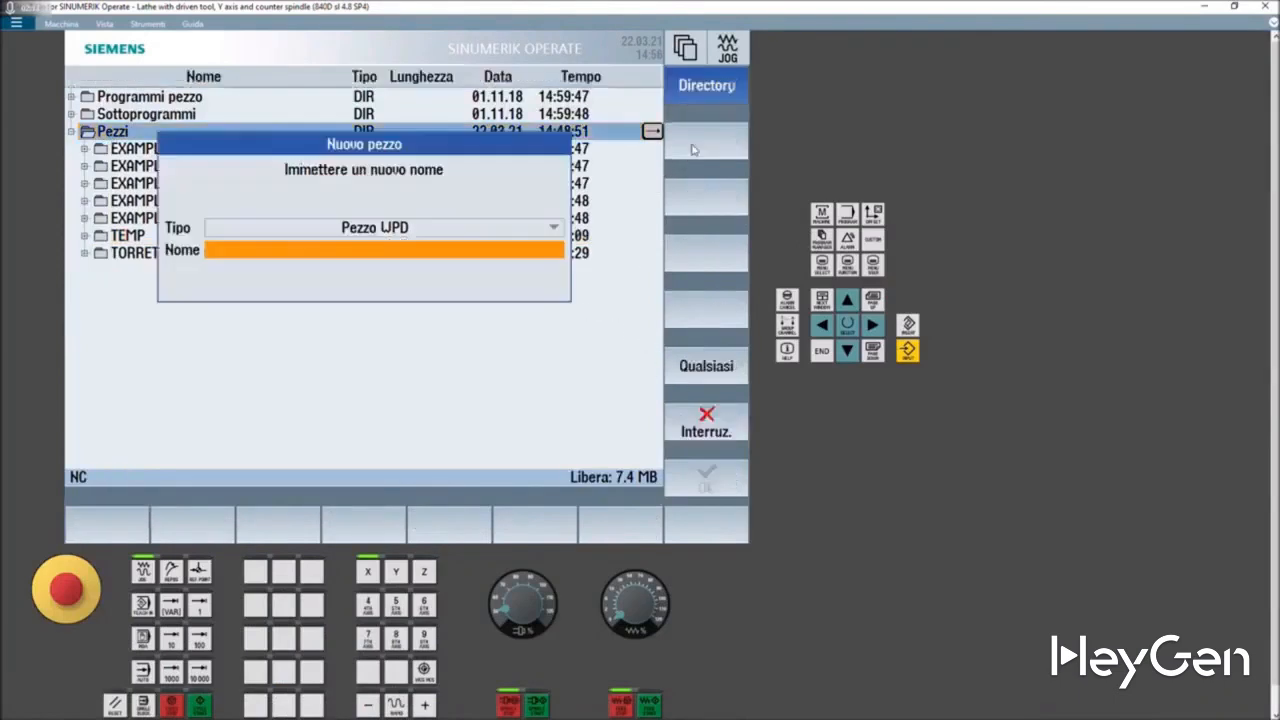
click(214, 252)
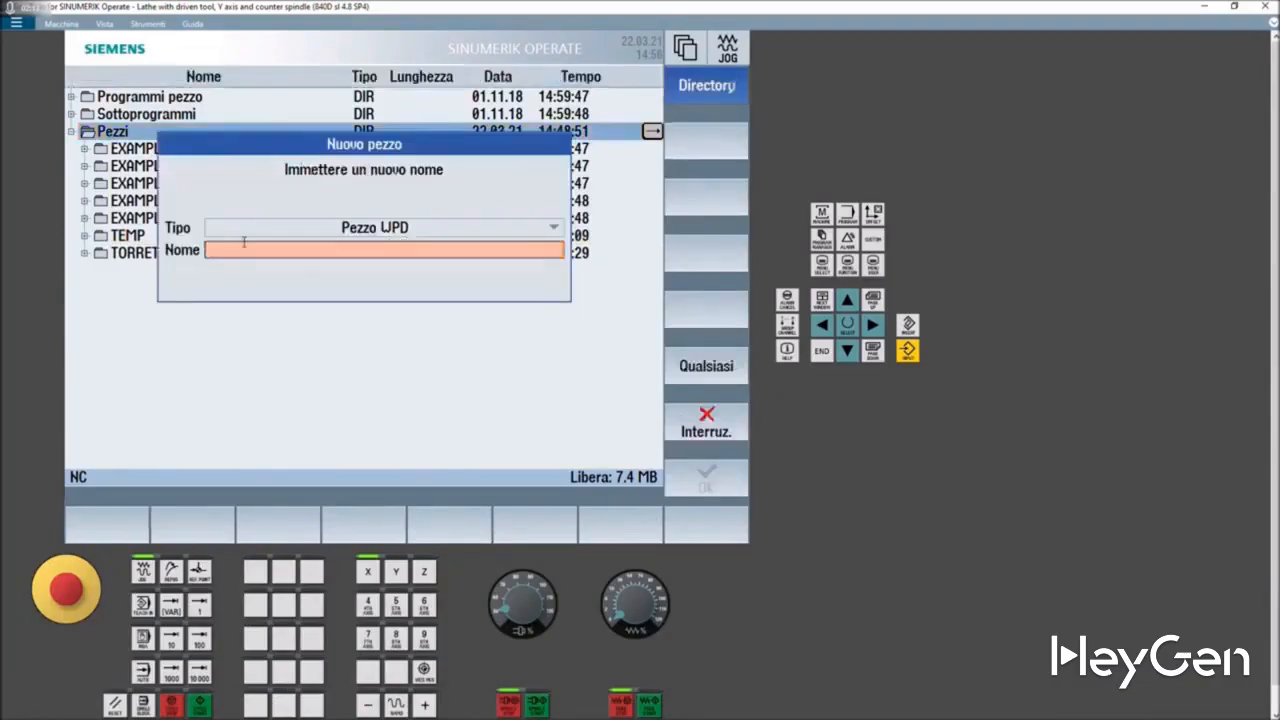
text(dxf)
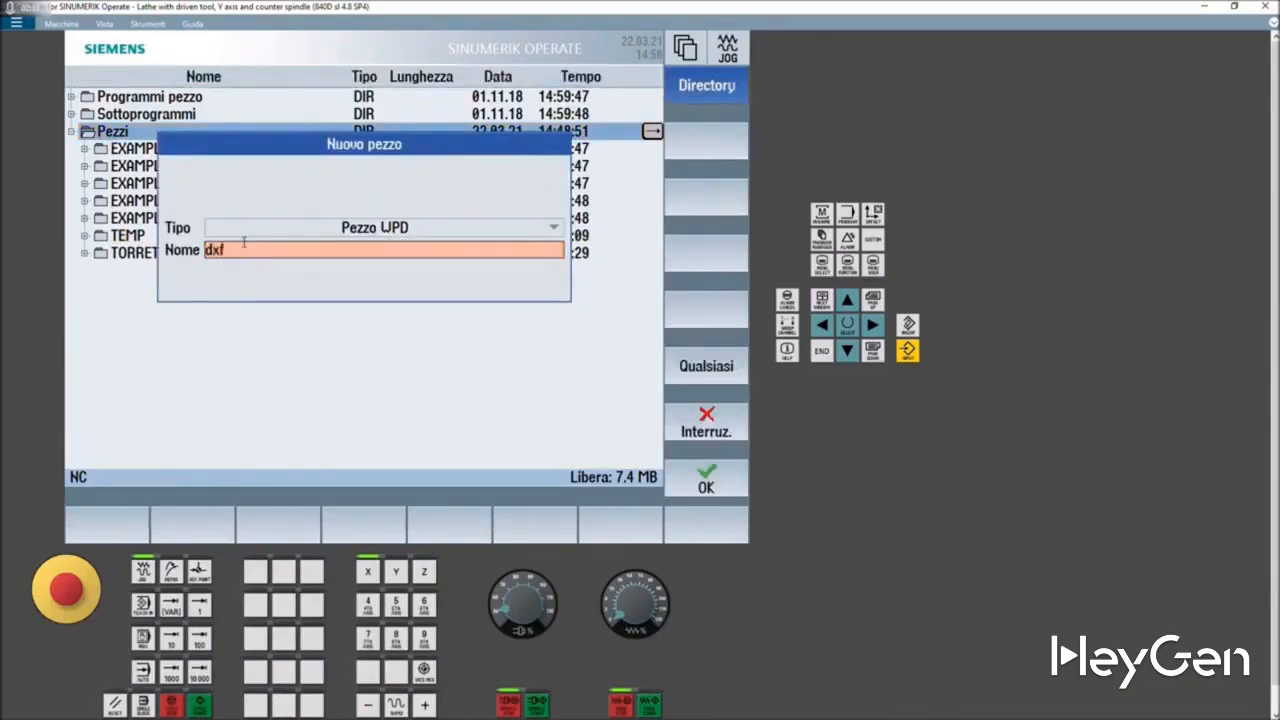
click(690, 484)
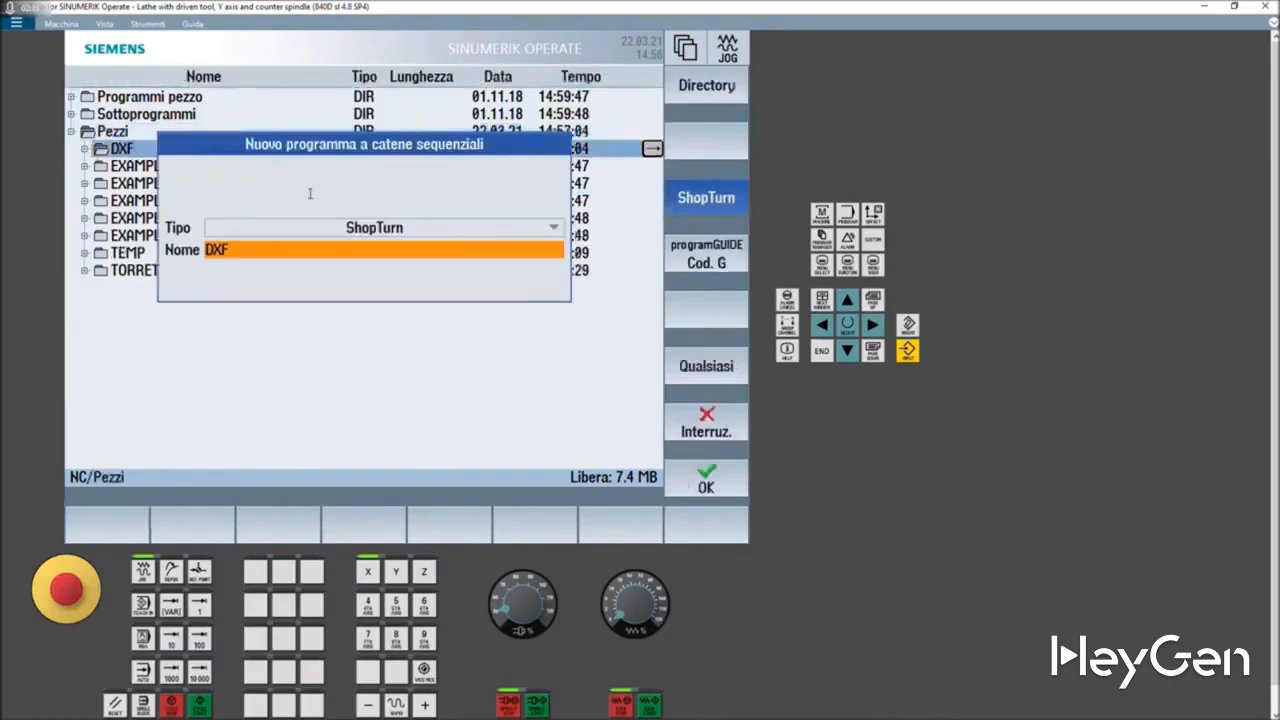
click(712, 480)
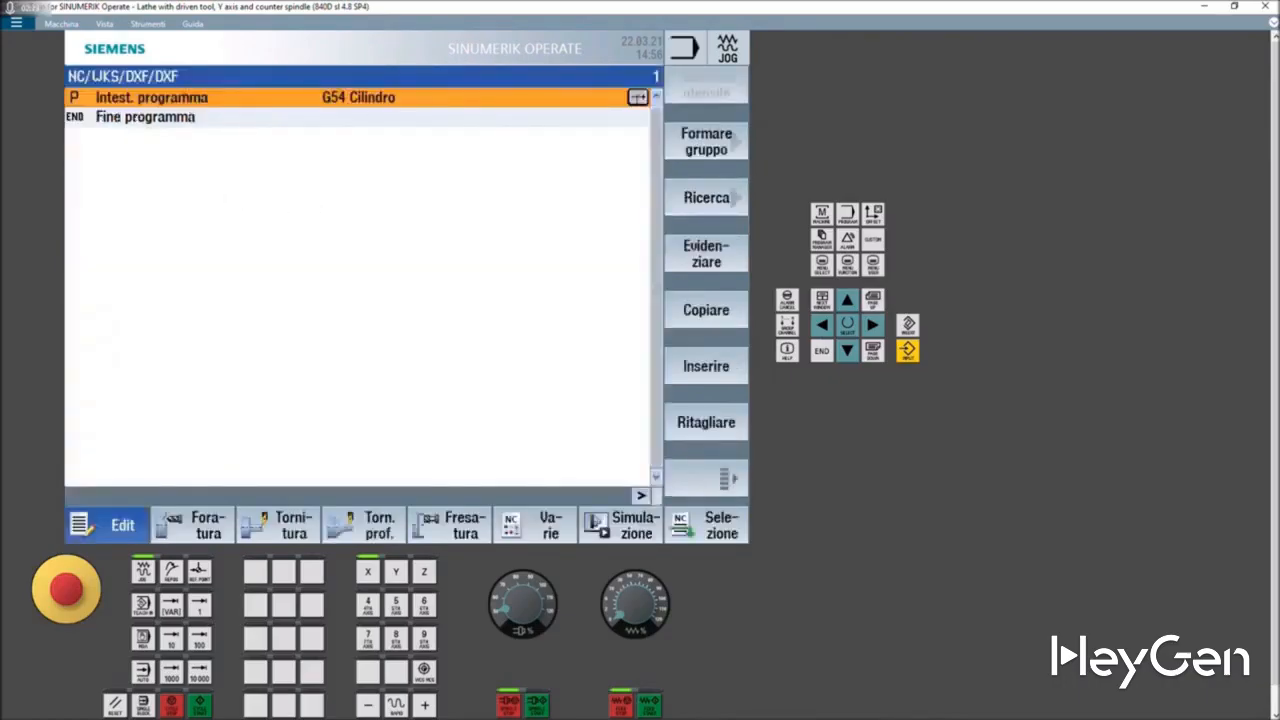
- Set the cylinder blank's outer diameter XA to 350 in the program header and accept it
click(634, 98)
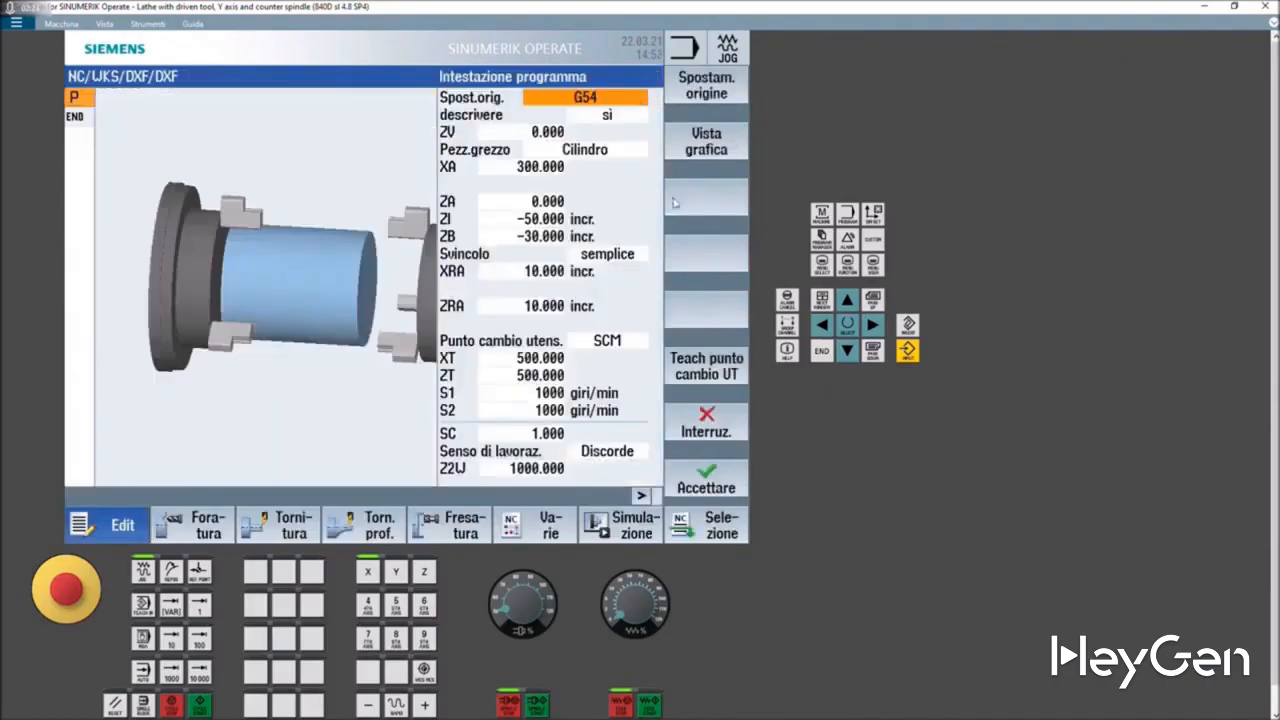
click(526, 167)
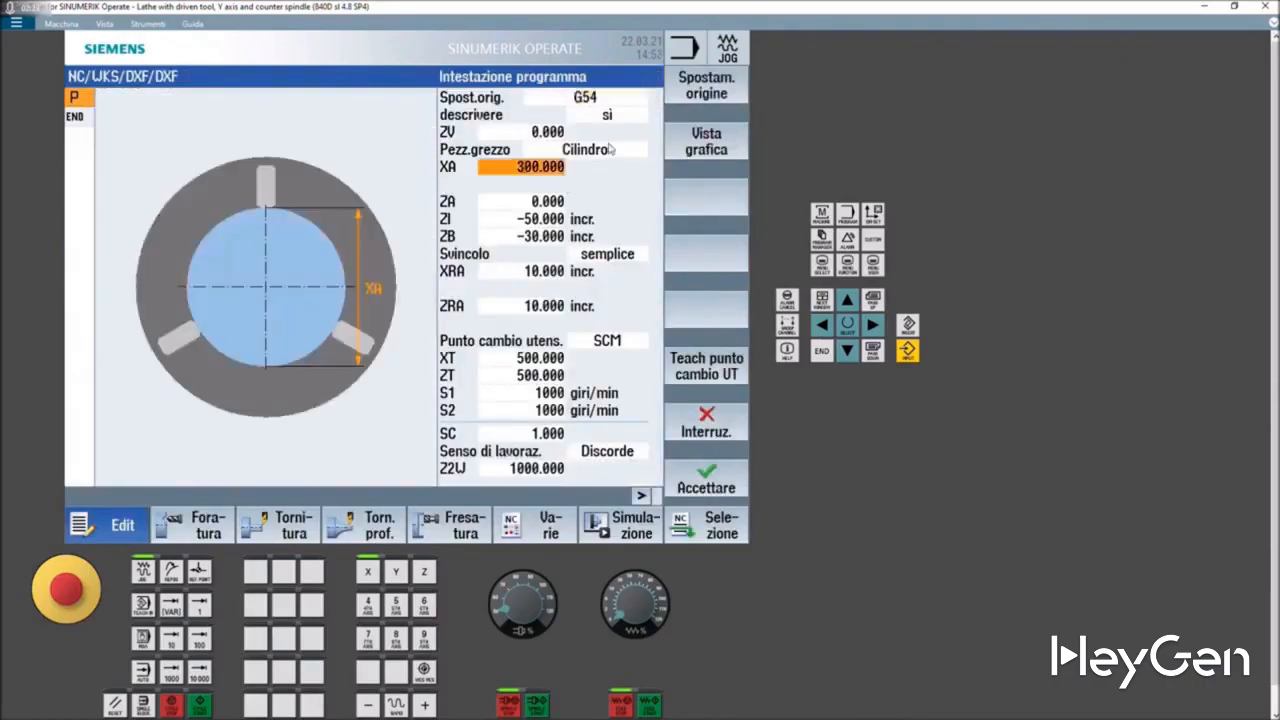
text(350)
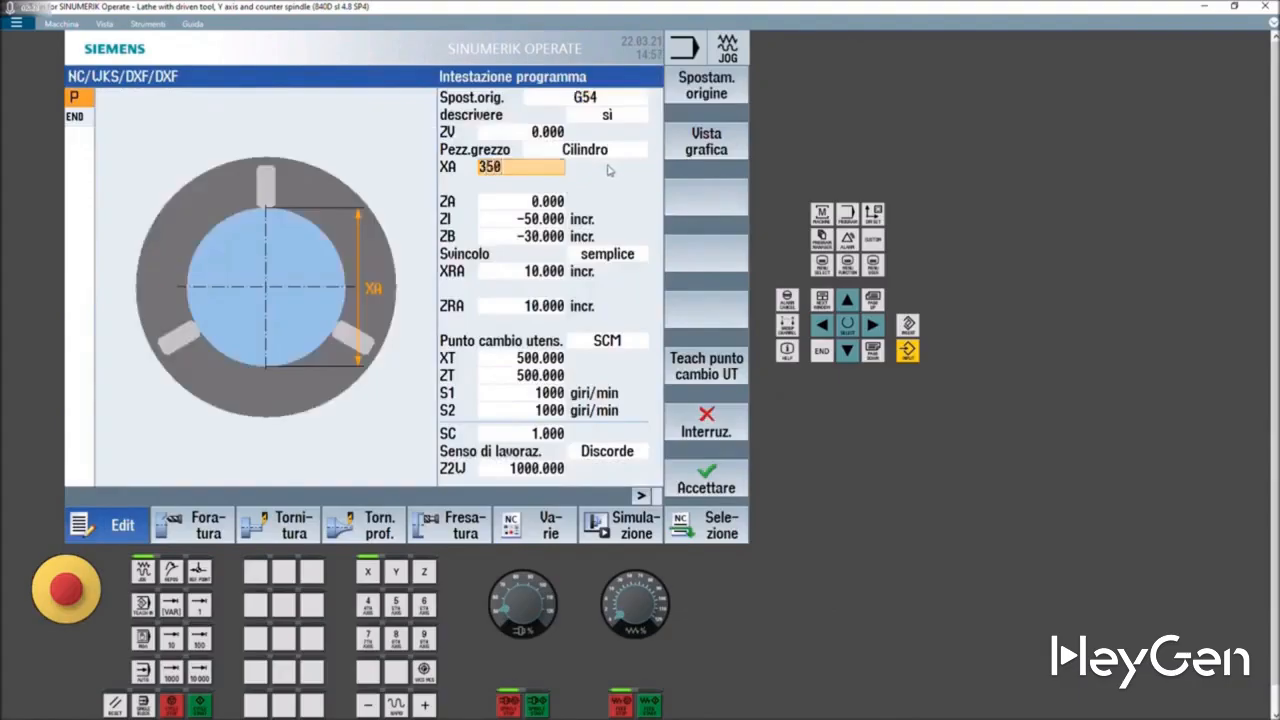
click(704, 476)
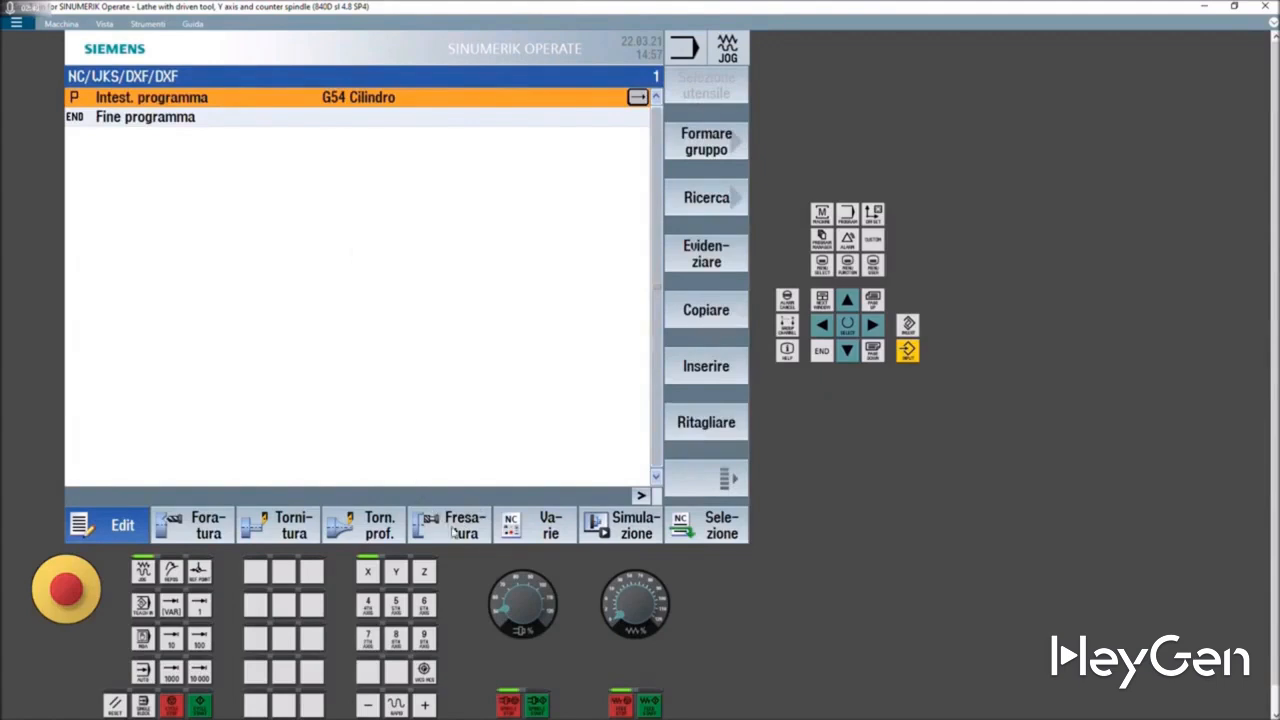
- Start a new contour-milling profile named profilo with the import-from-DXF option
click(455, 532)
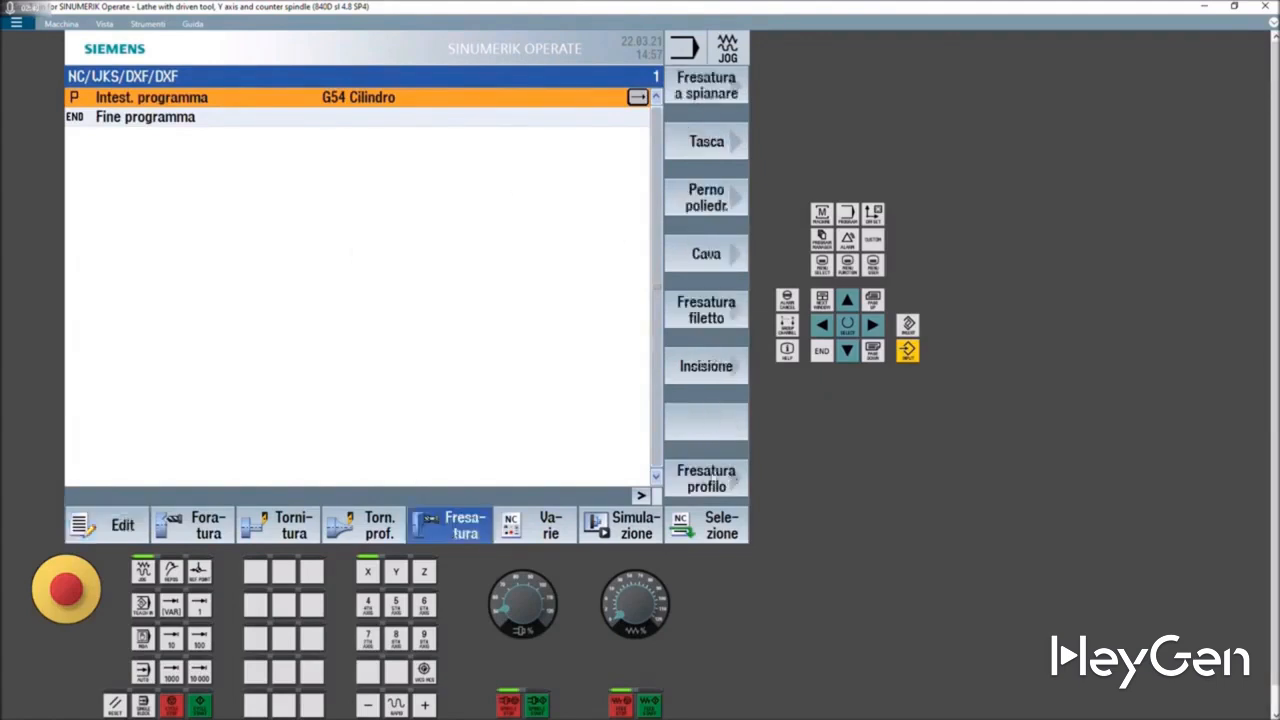
click(720, 483)
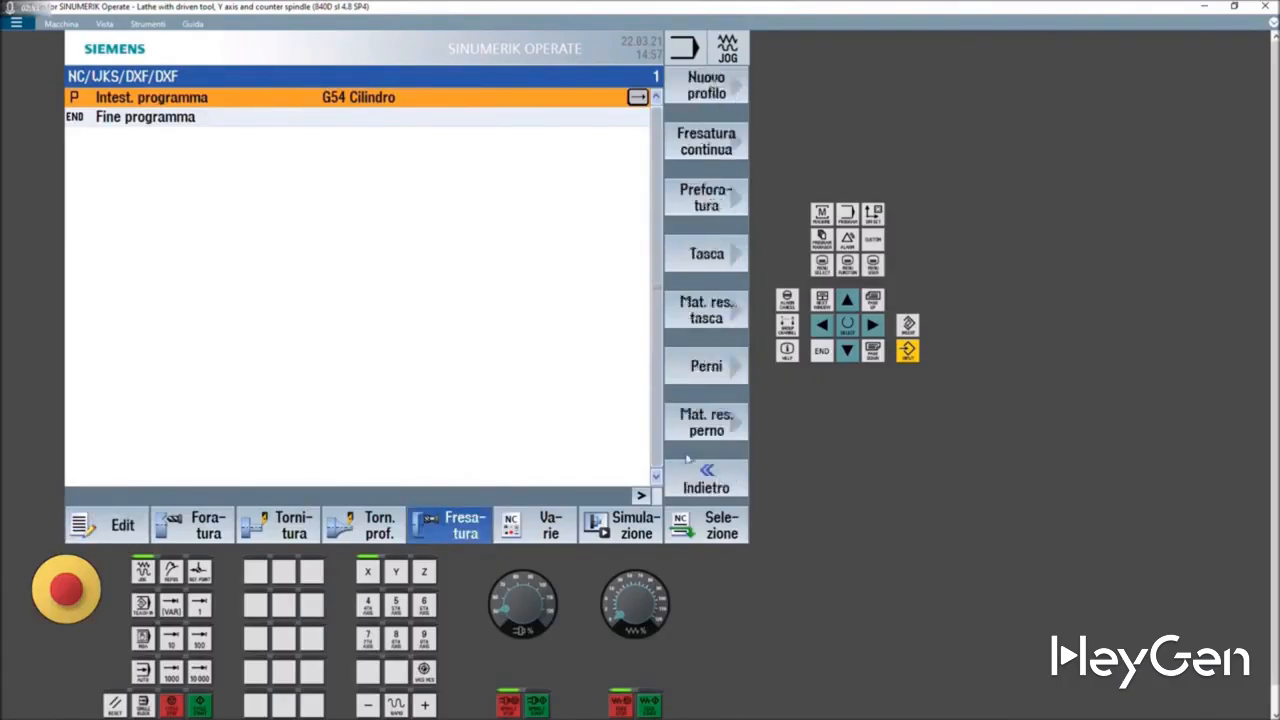
click(707, 88)
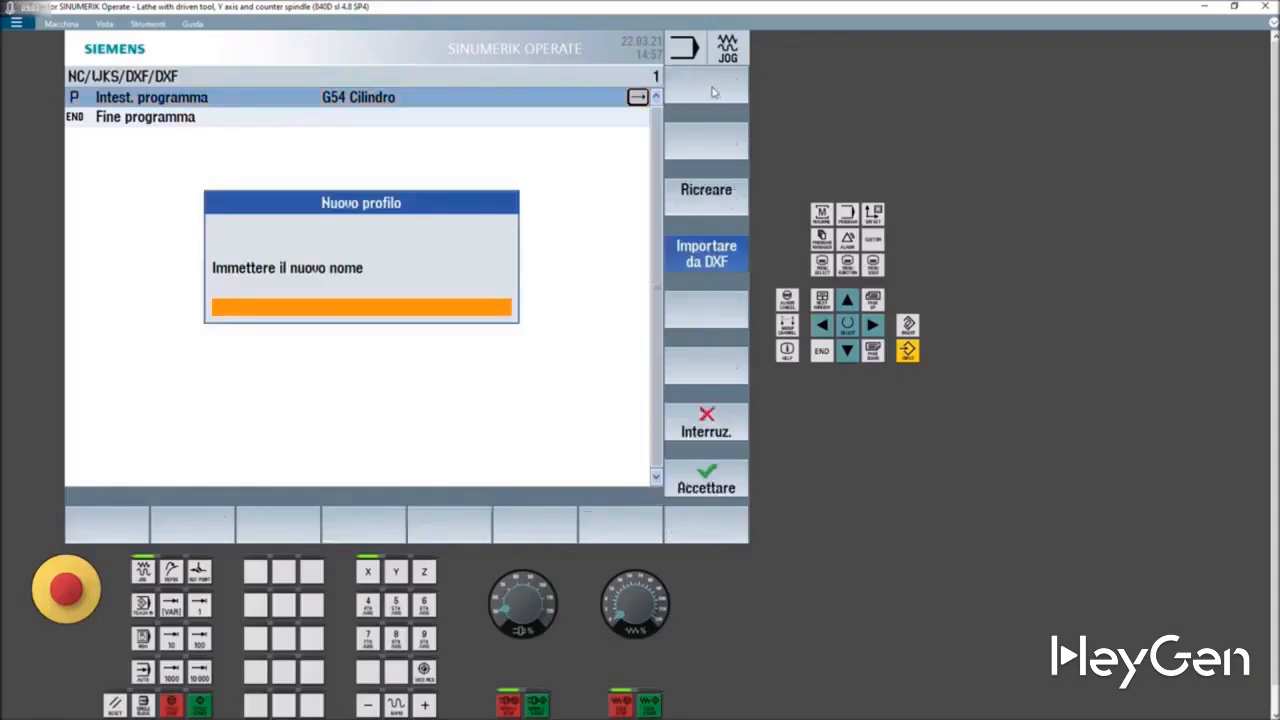
click(690, 197)
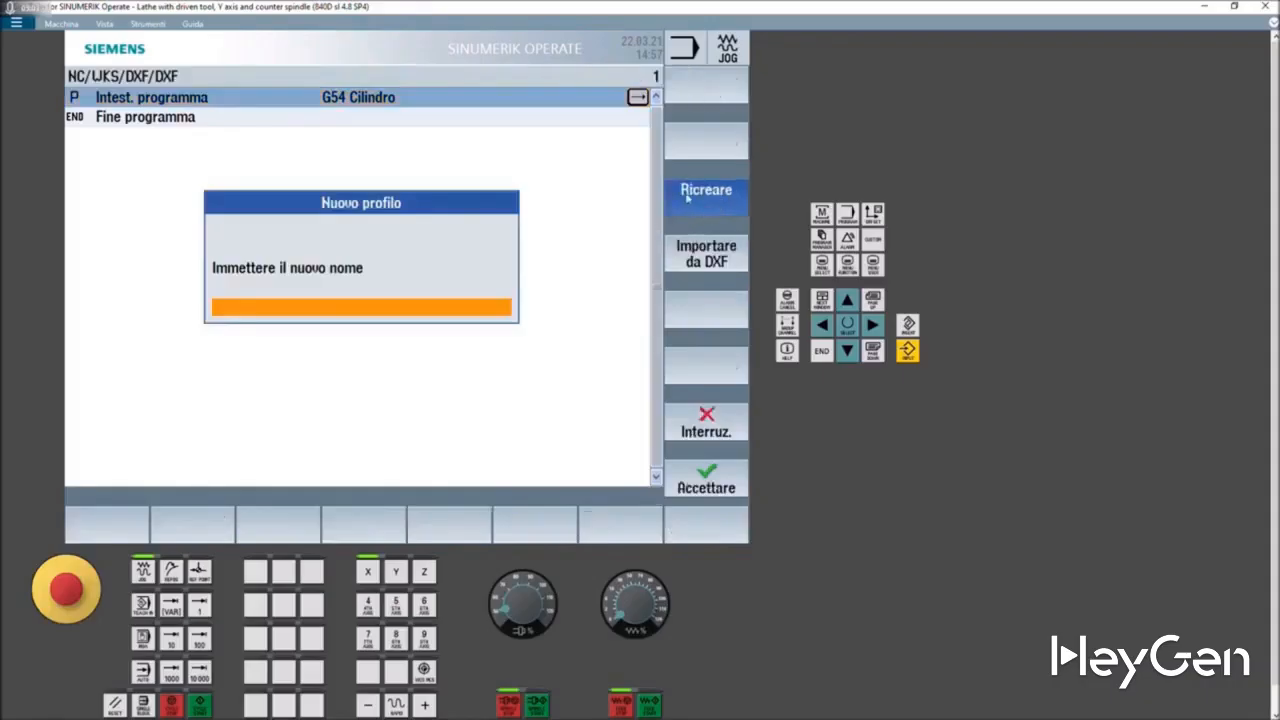
click(707, 257)
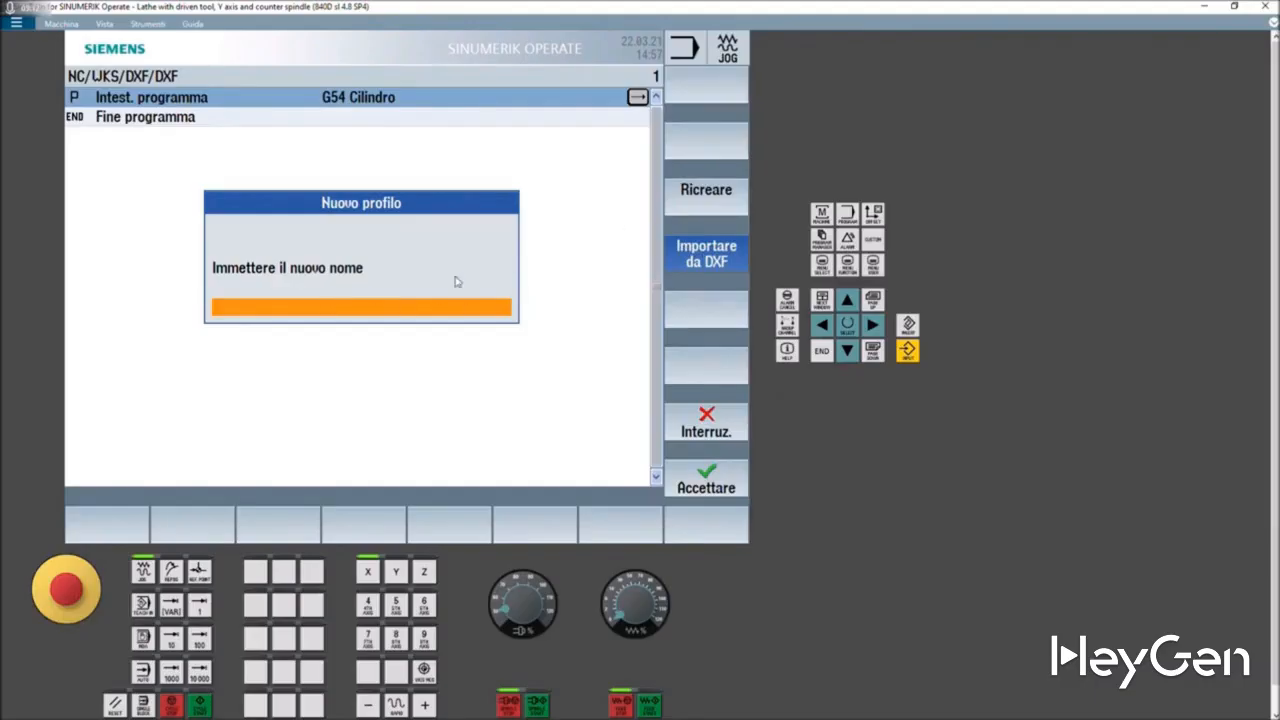
click(326, 306)
text(profilo)
key(Return)
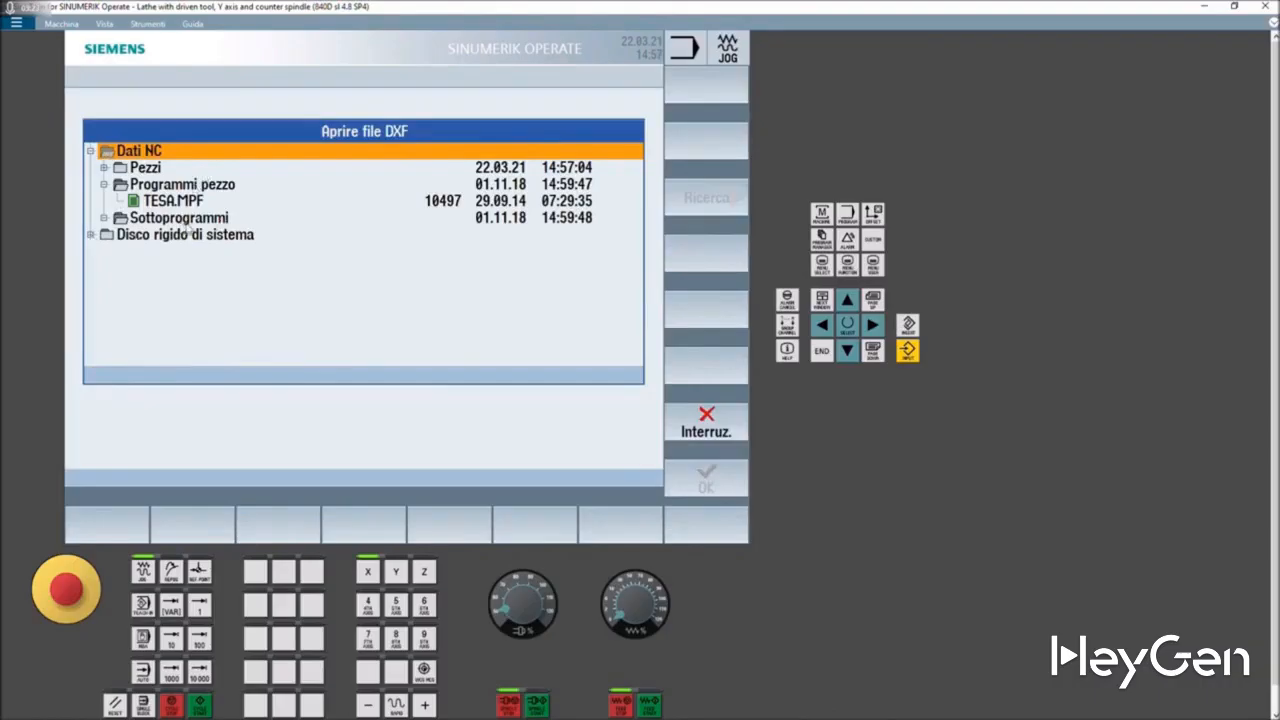
- Open Profilo.dxf from the Documenti folder on drive D: for the profile import
click(90, 234)
click(120, 268)
click(120, 270)
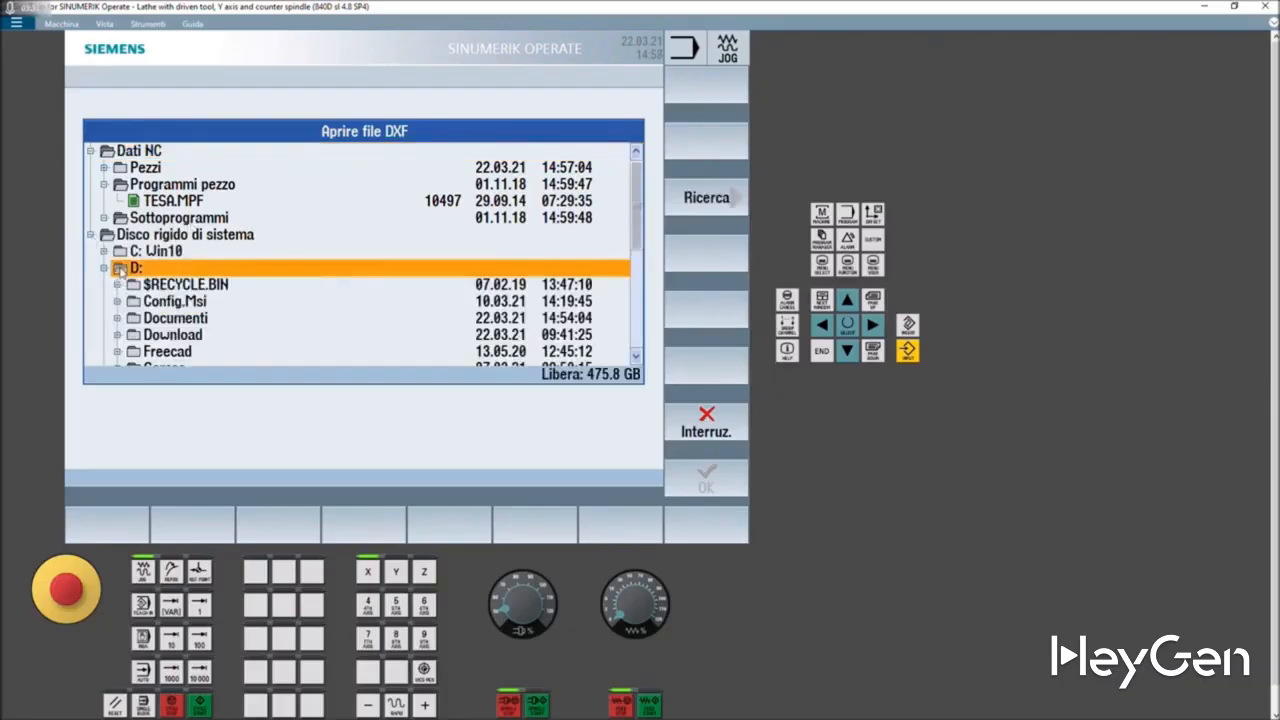
click(178, 318)
click(180, 318)
scroll(273, 270, down, 5)
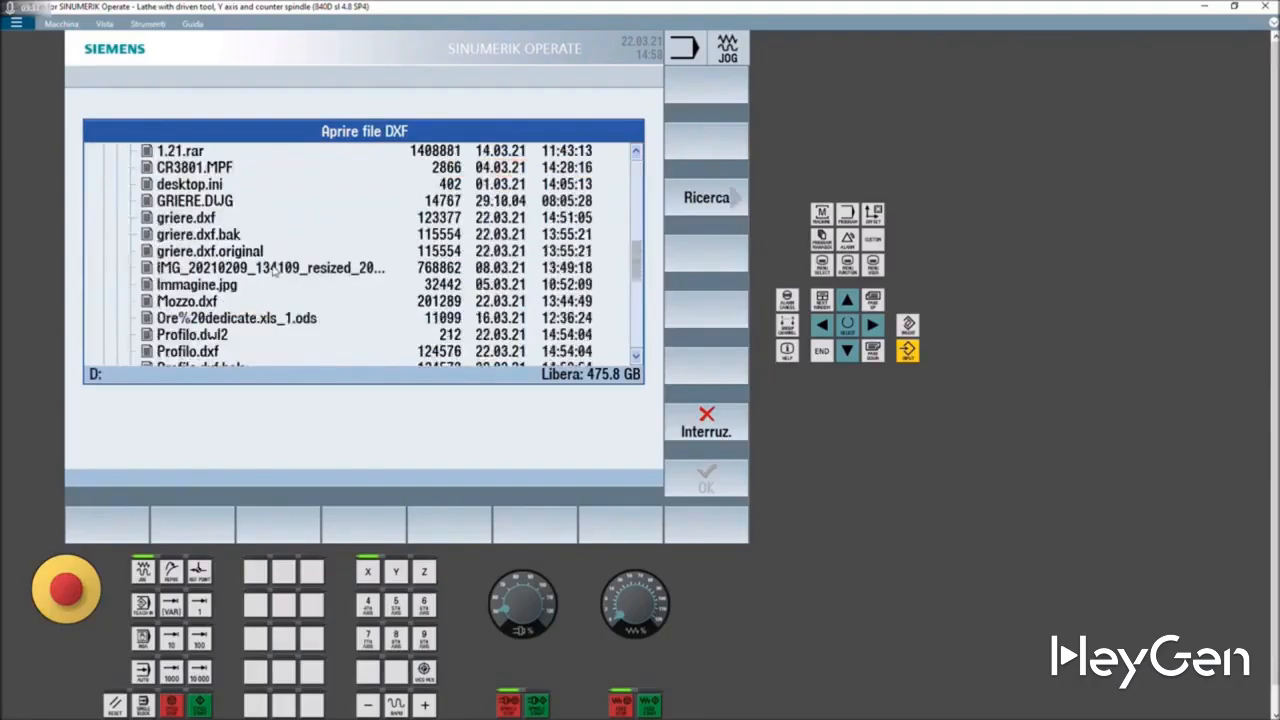
scroll(275, 272, down, 1)
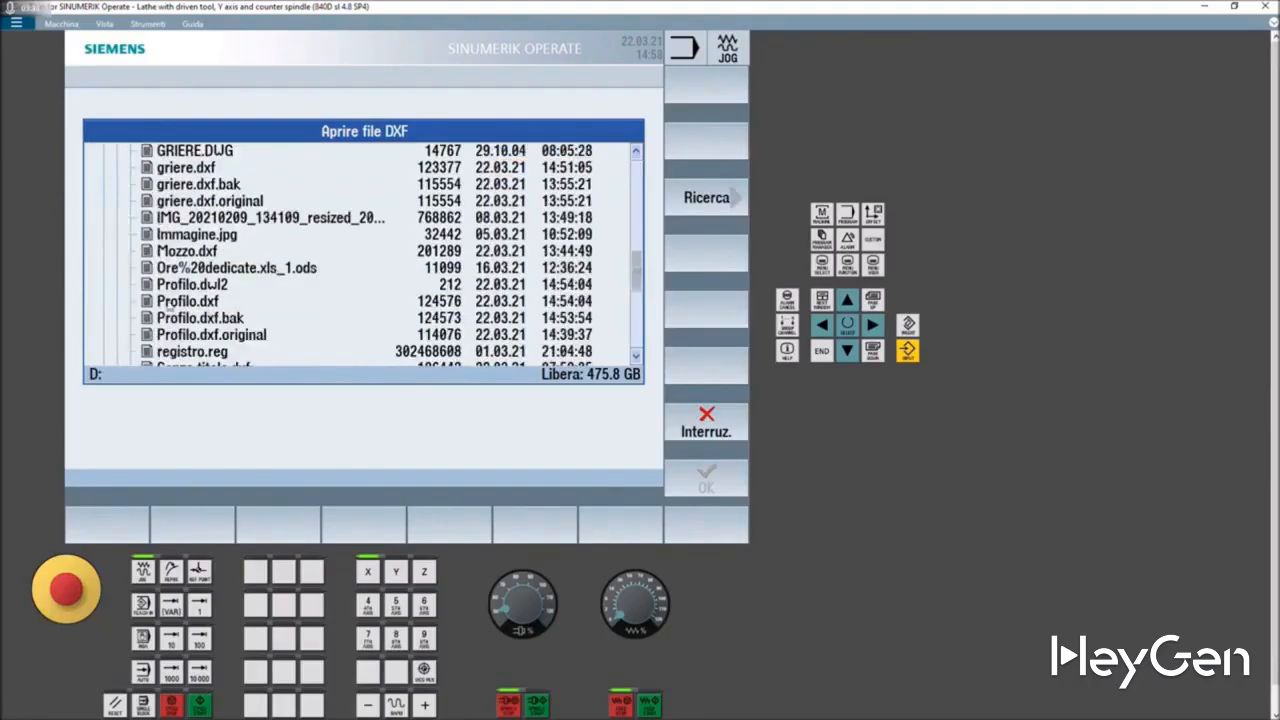
double_click(168, 304)
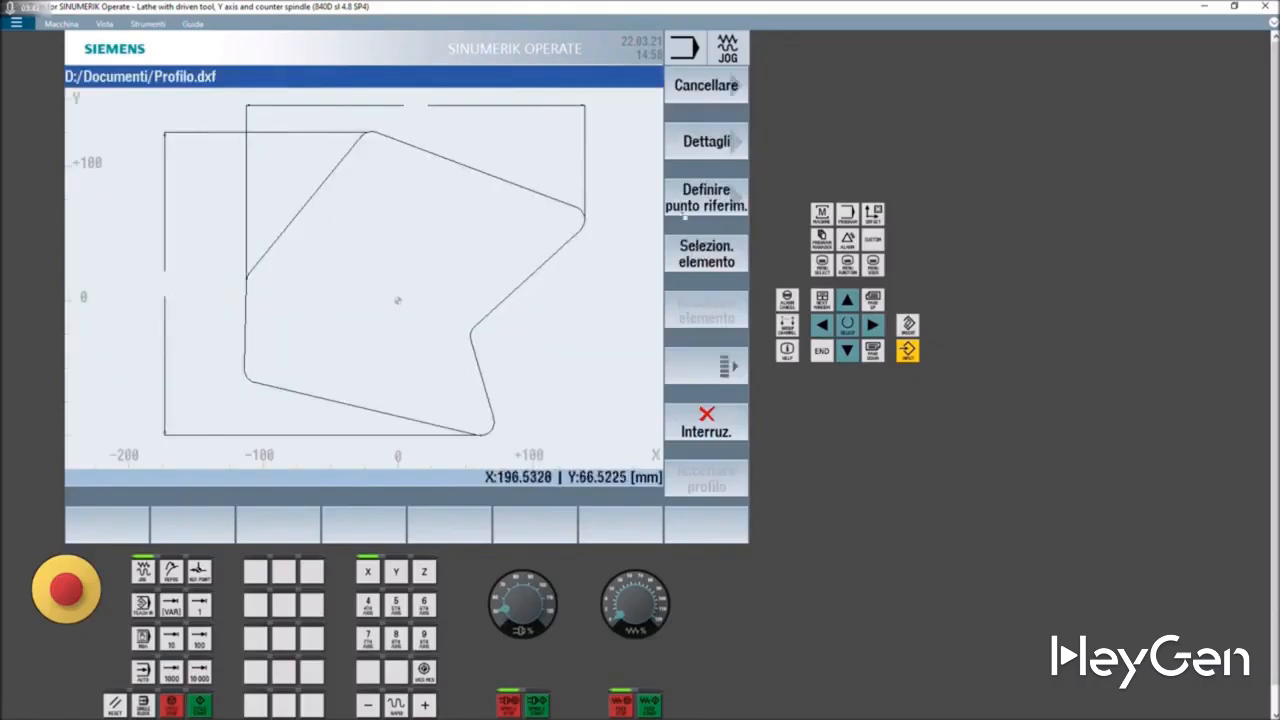
- Define the drawing's reference point at X 0, Y 0 by free entry, and pick it again with the cursor at the origin
click(706, 197)
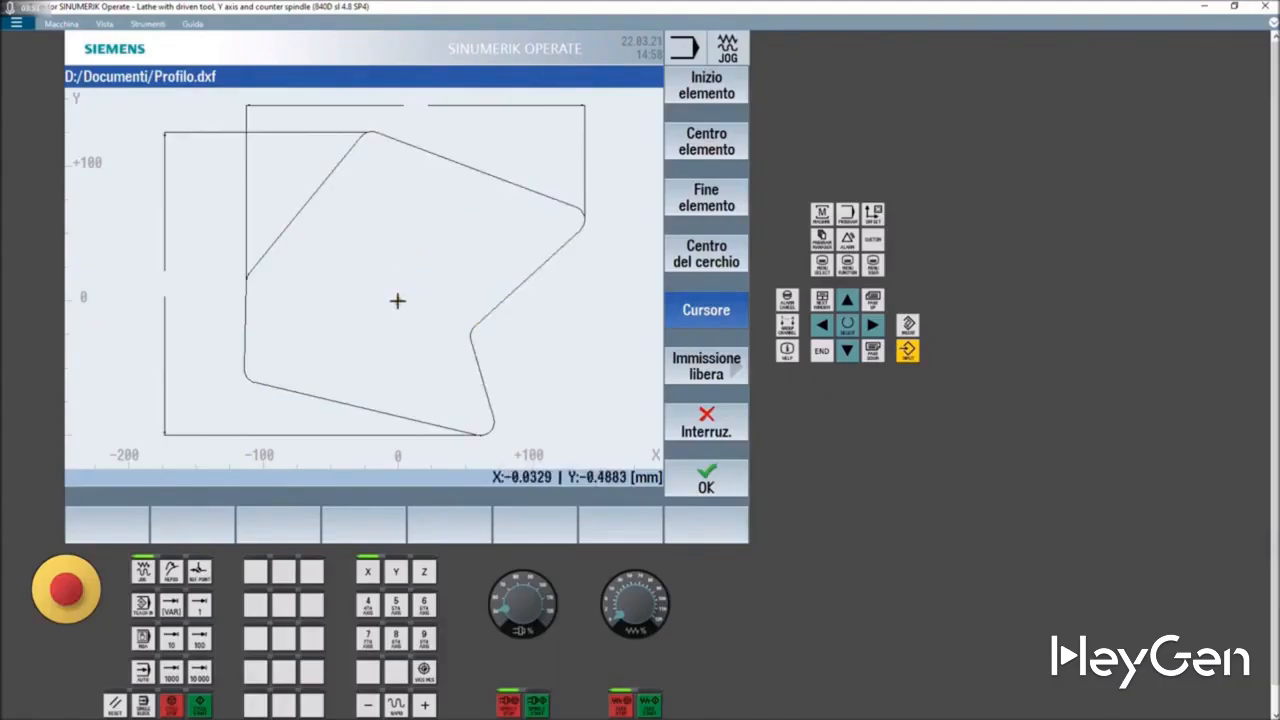
click(700, 366)
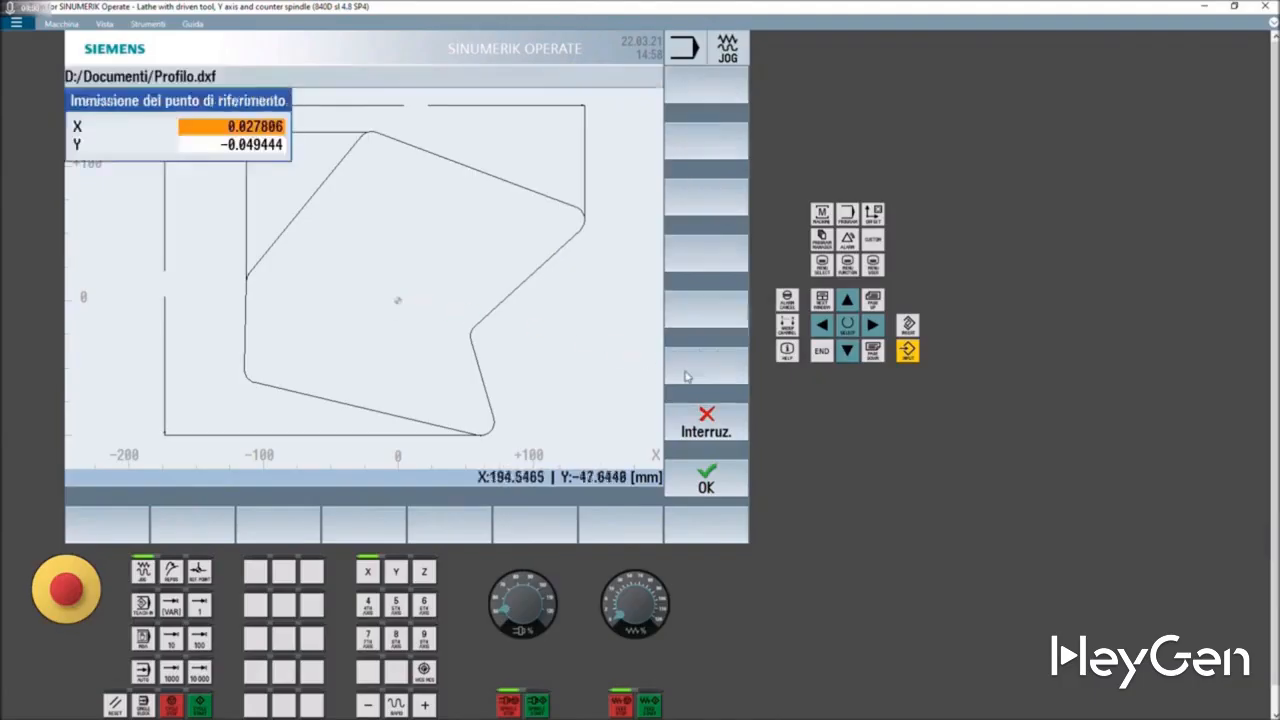
text(0)
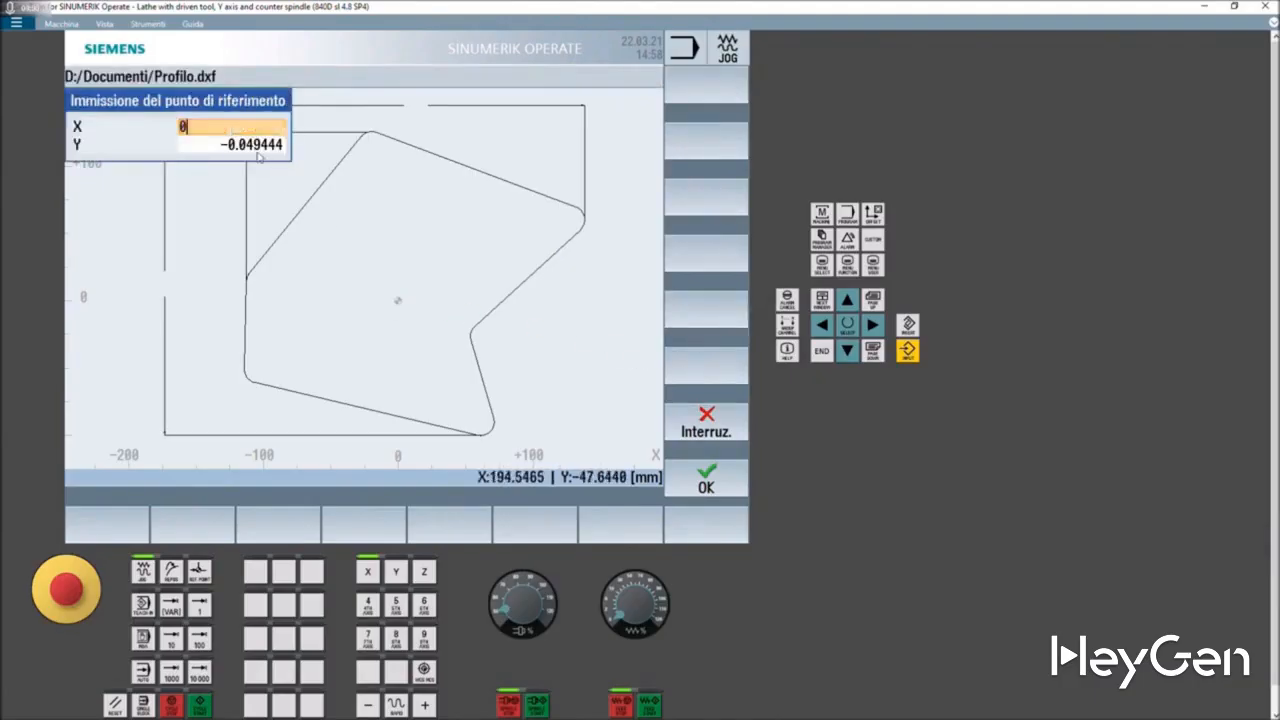
key(Return)
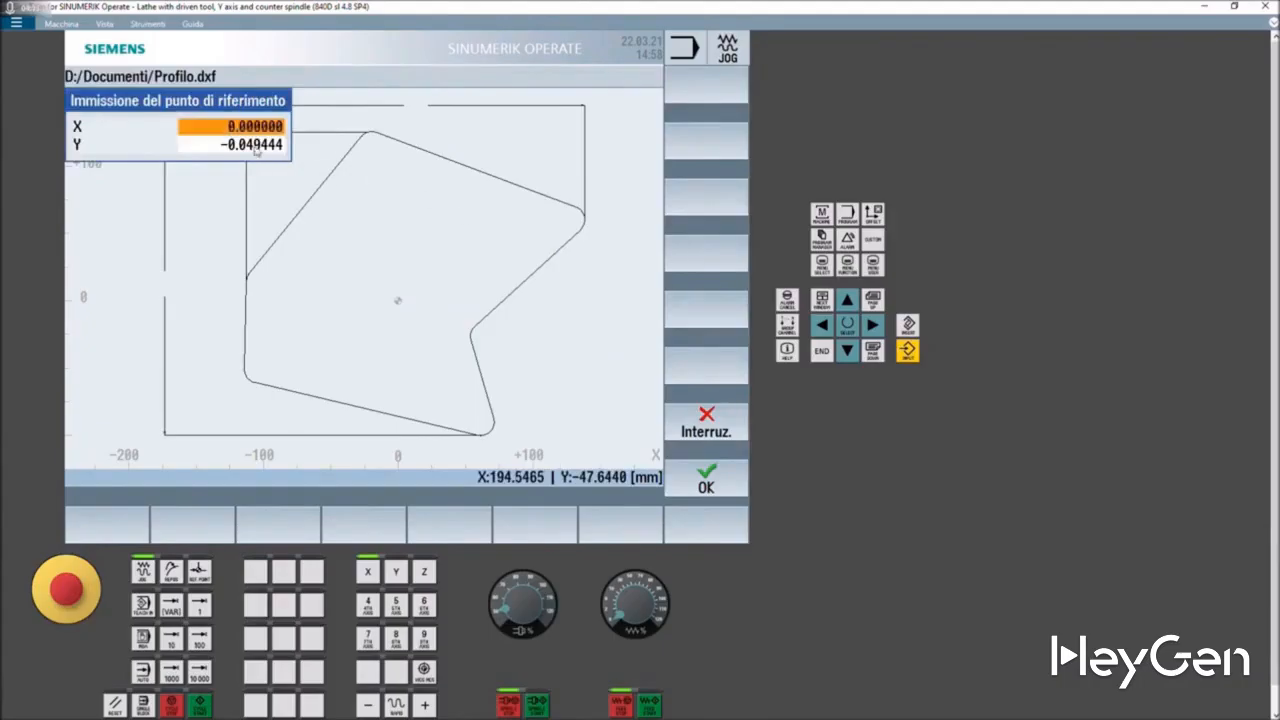
click(256, 148)
text(0)
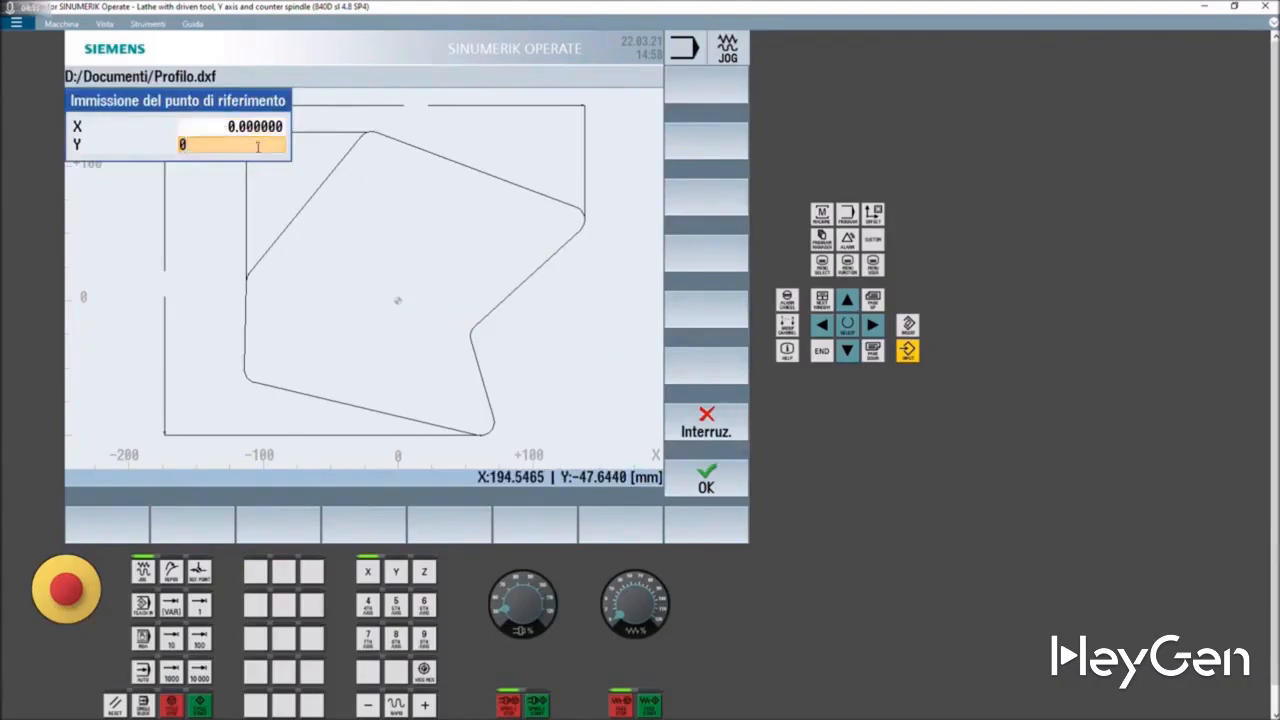
key(Return)
click(705, 480)
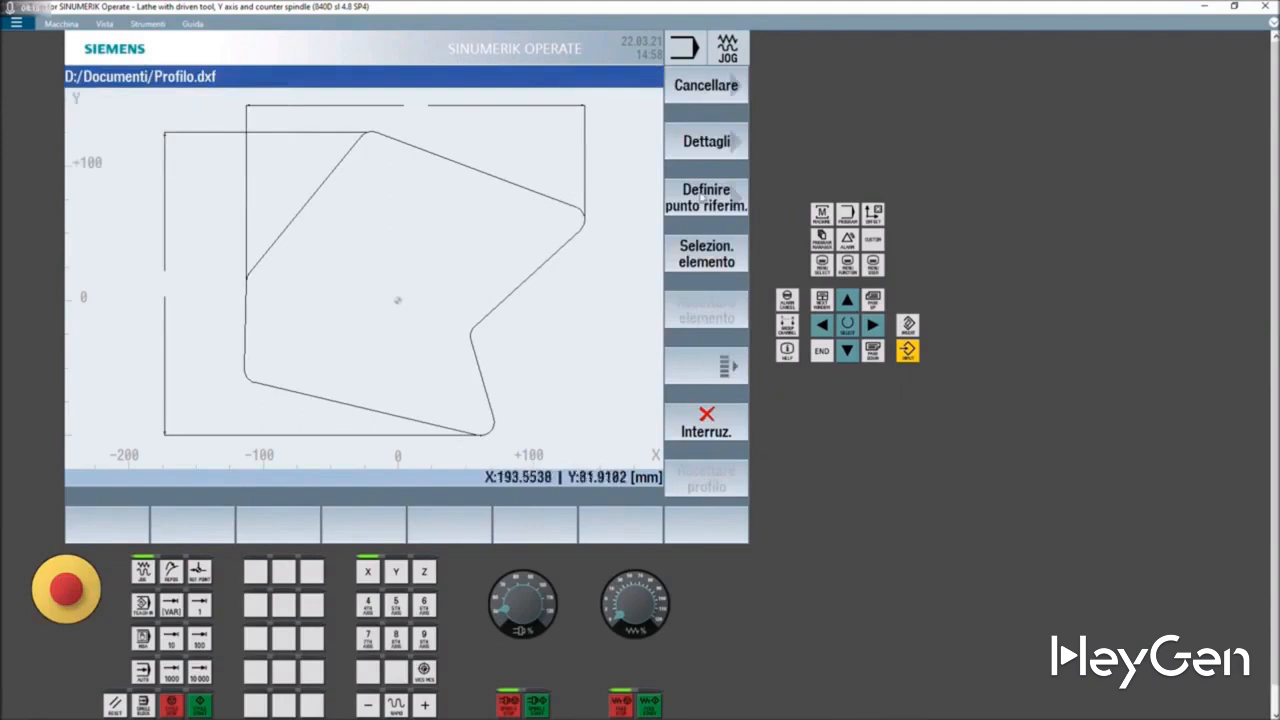
click(701, 198)
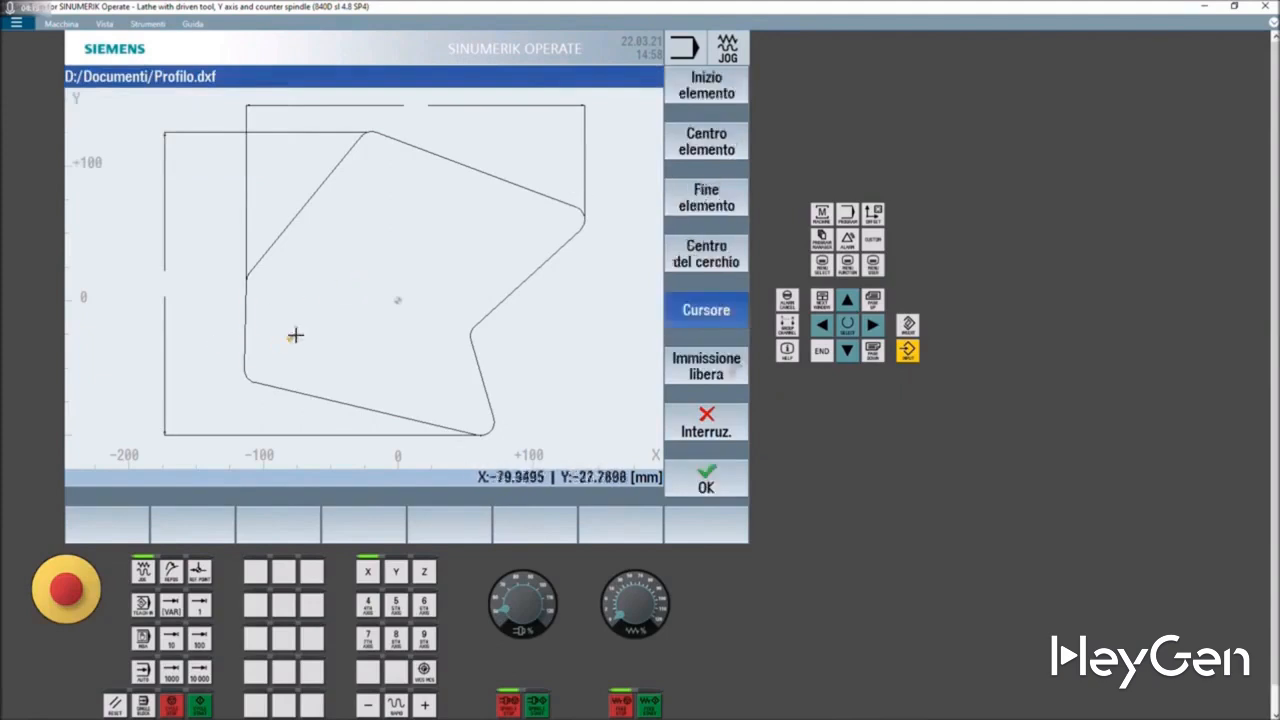
click(397, 300)
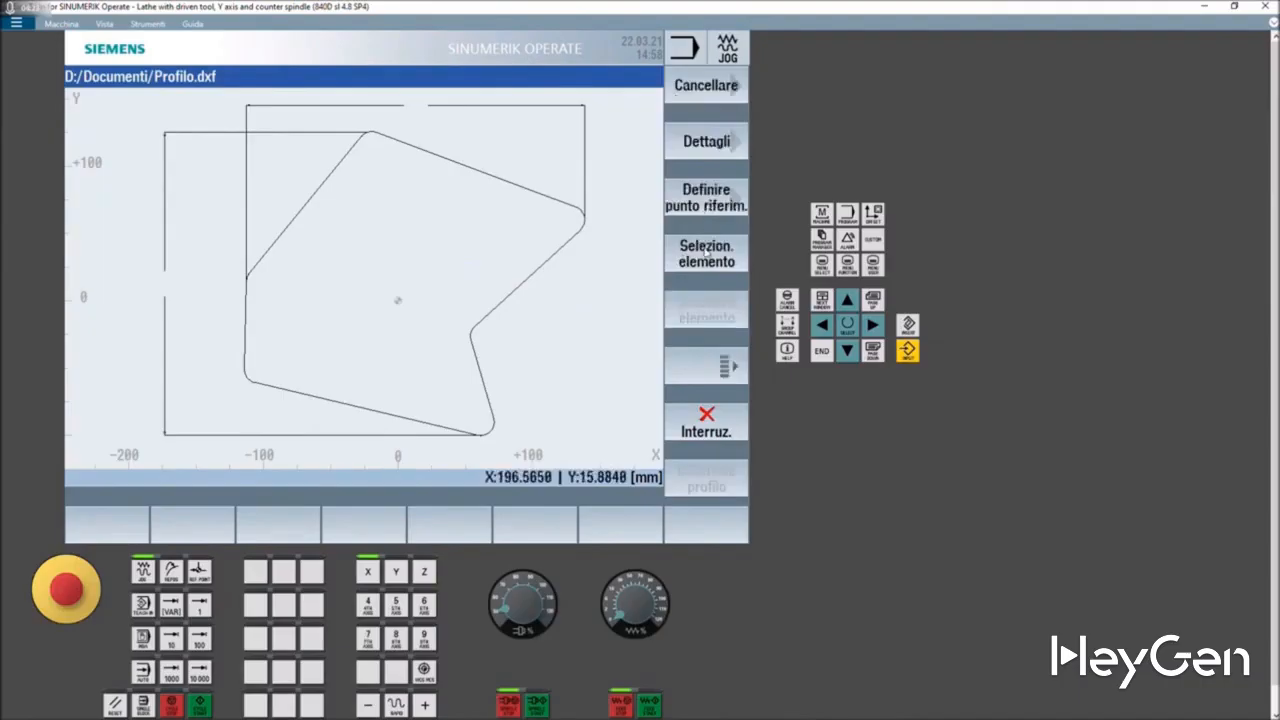
- Select the sloping line at the profile's upper right as first contour element, starting the contour at its start point
click(705, 252)
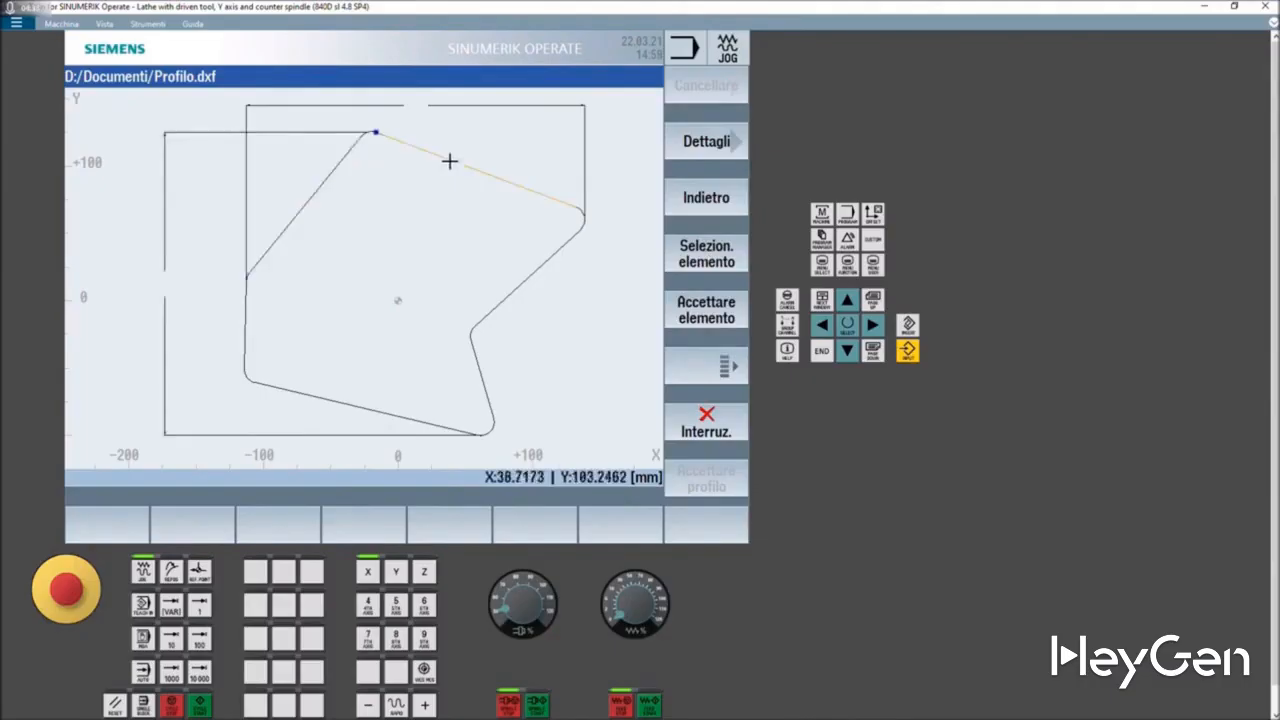
click(449, 161)
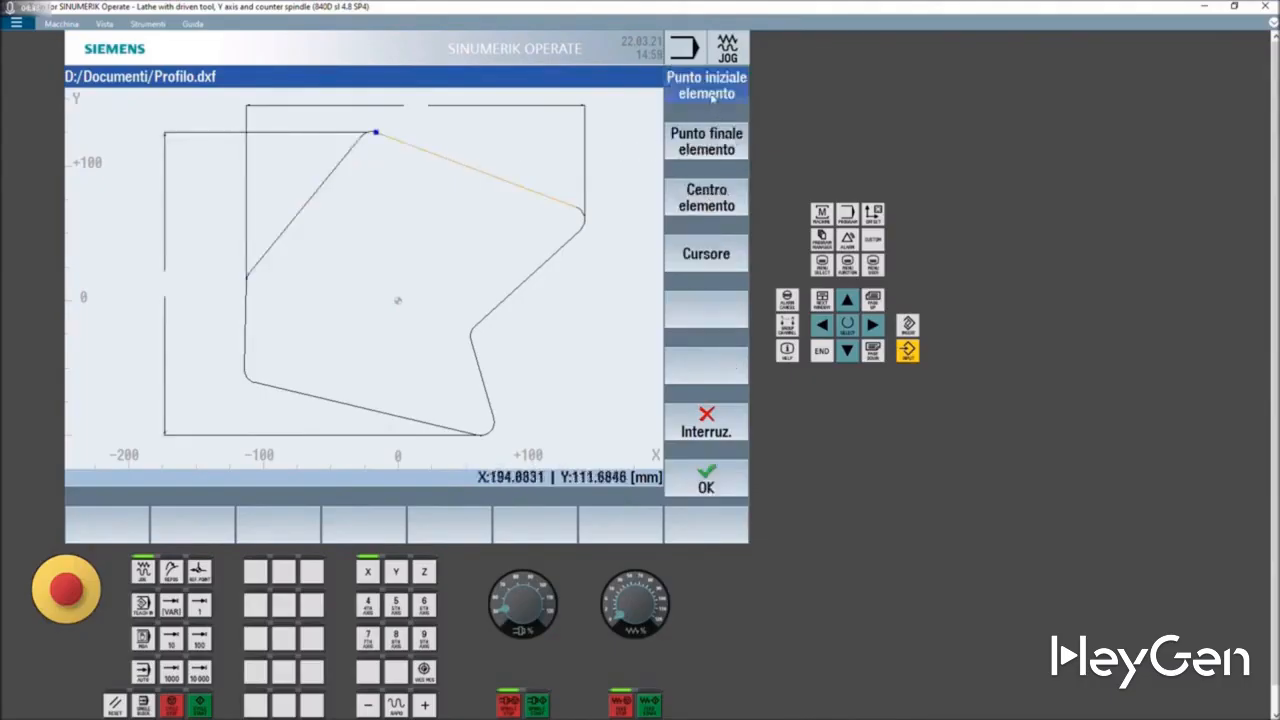
click(714, 141)
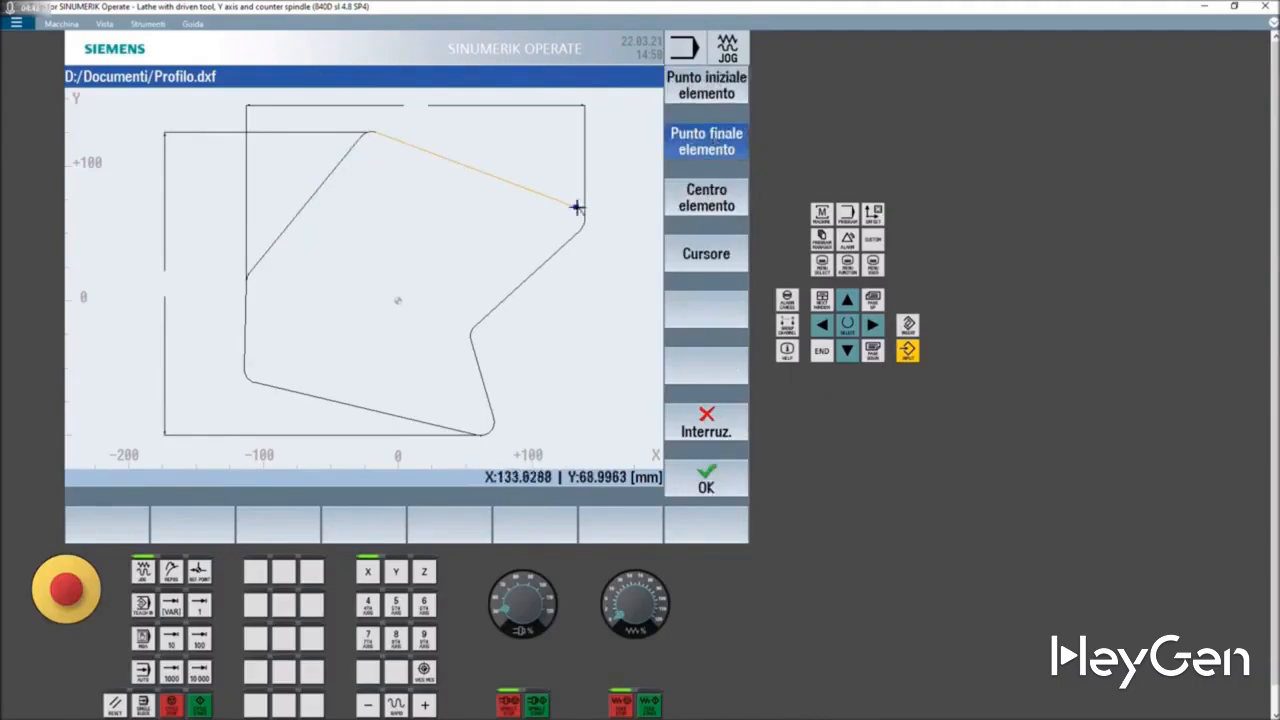
click(687, 201)
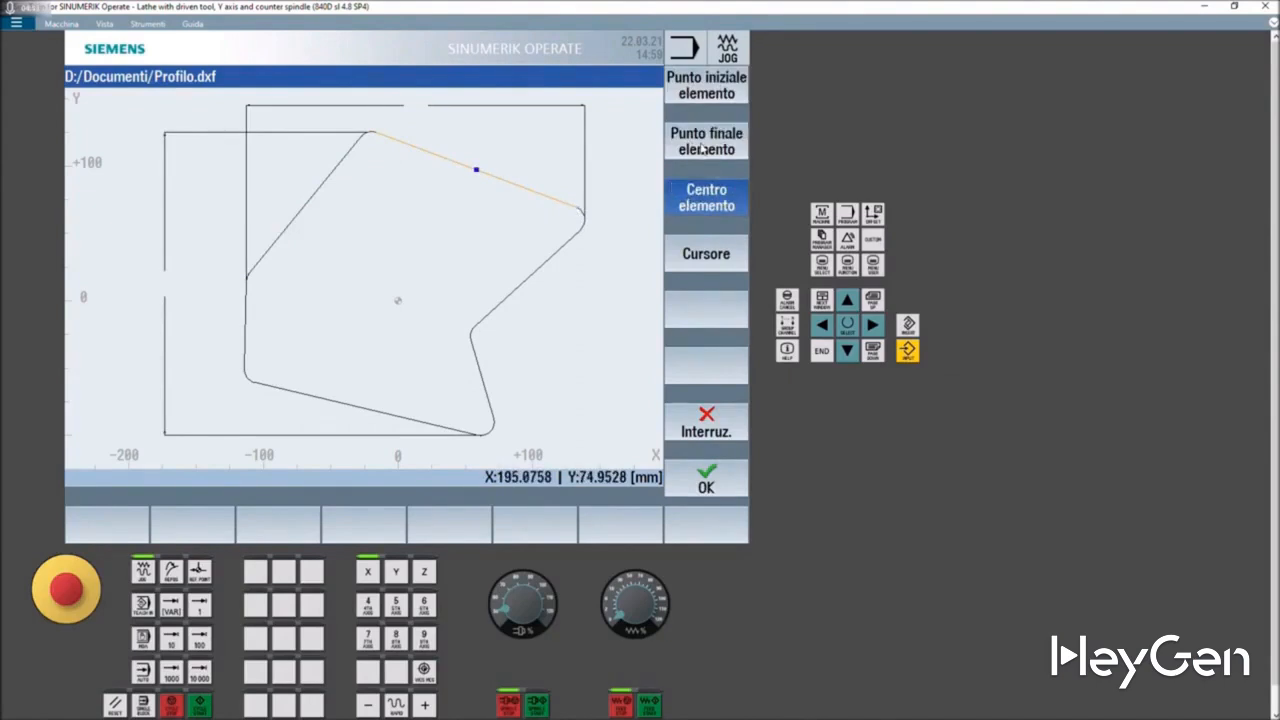
click(722, 84)
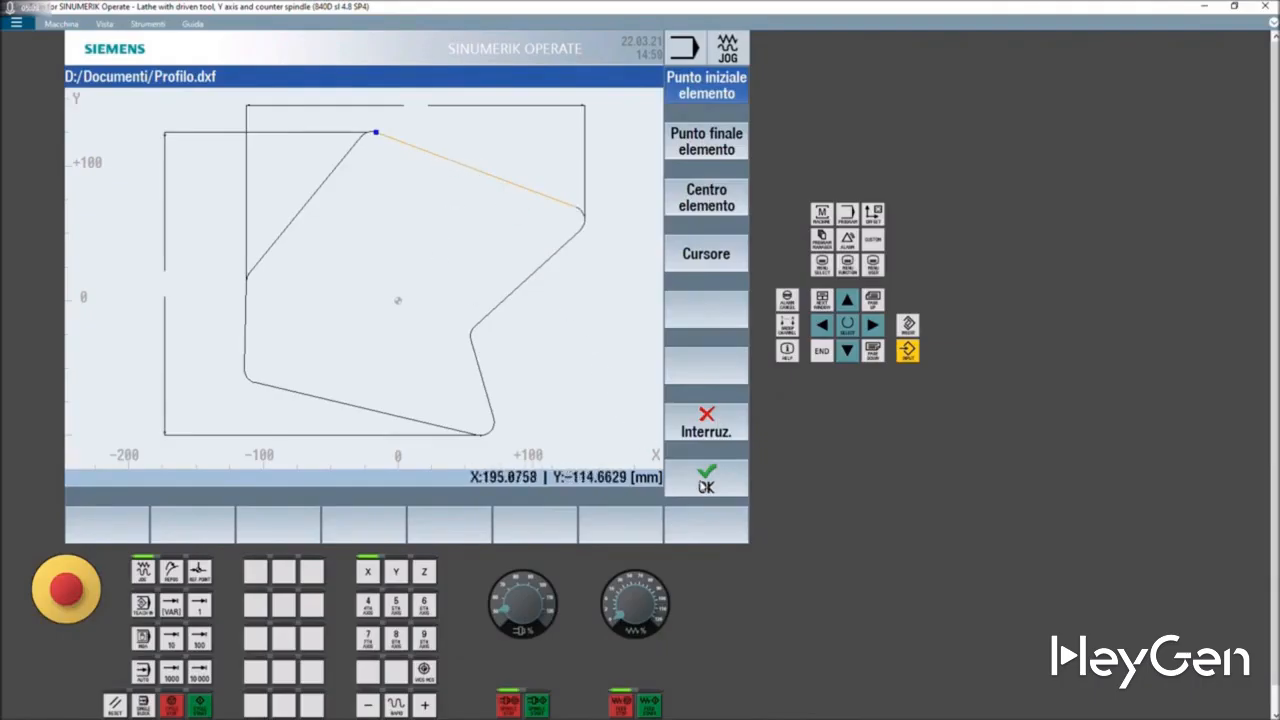
click(704, 484)
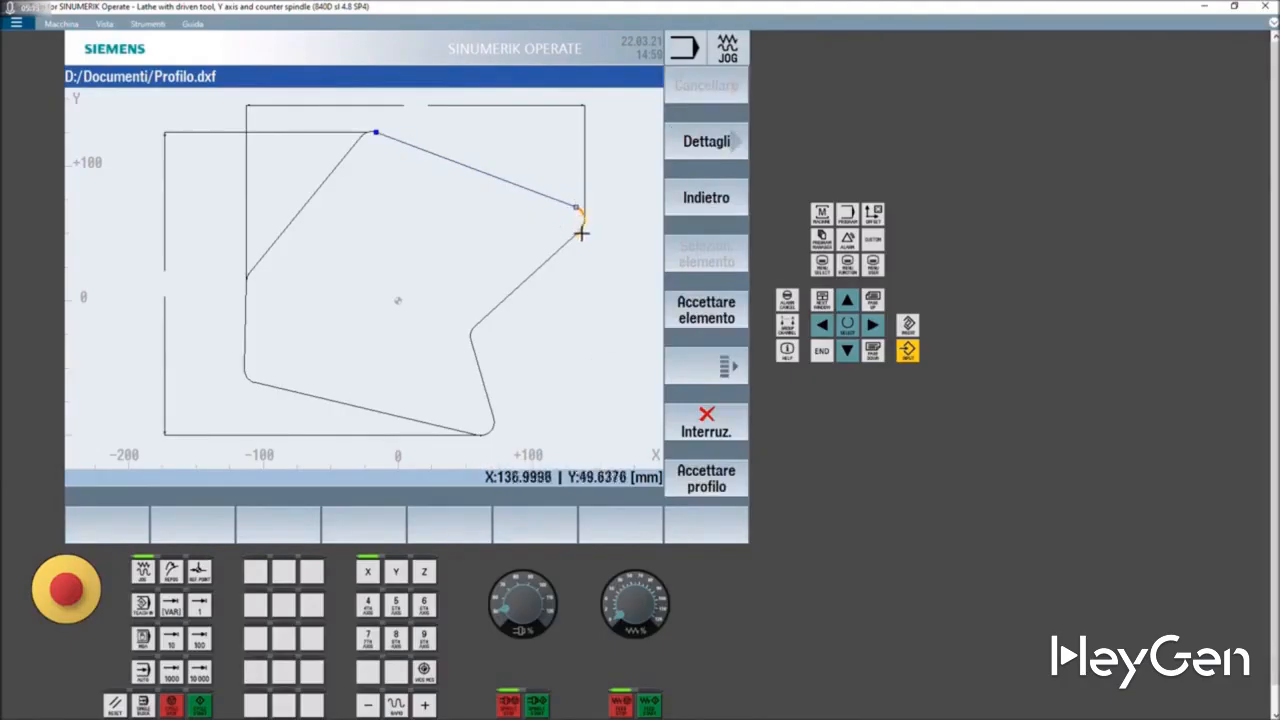
- Accept the connected contour elements clockwise around the drawing, following the outline rather than the dimension lines, until the profile closes
click(706, 310)
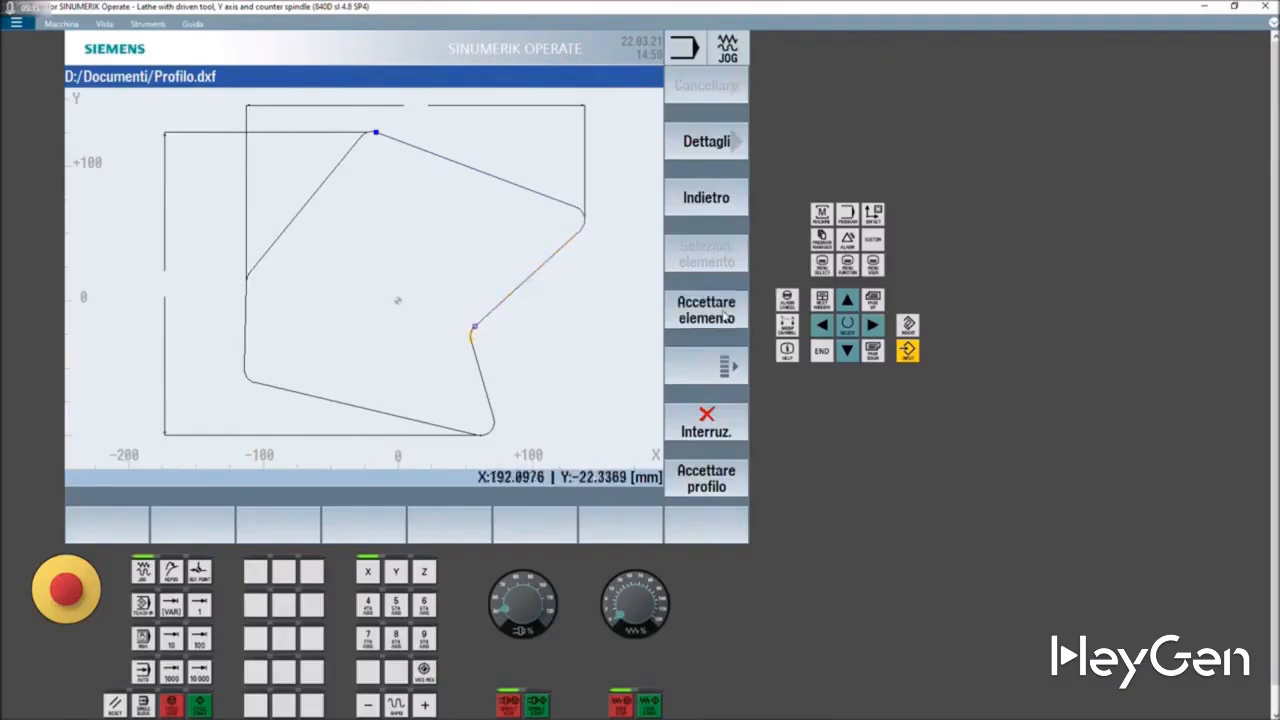
click(724, 316)
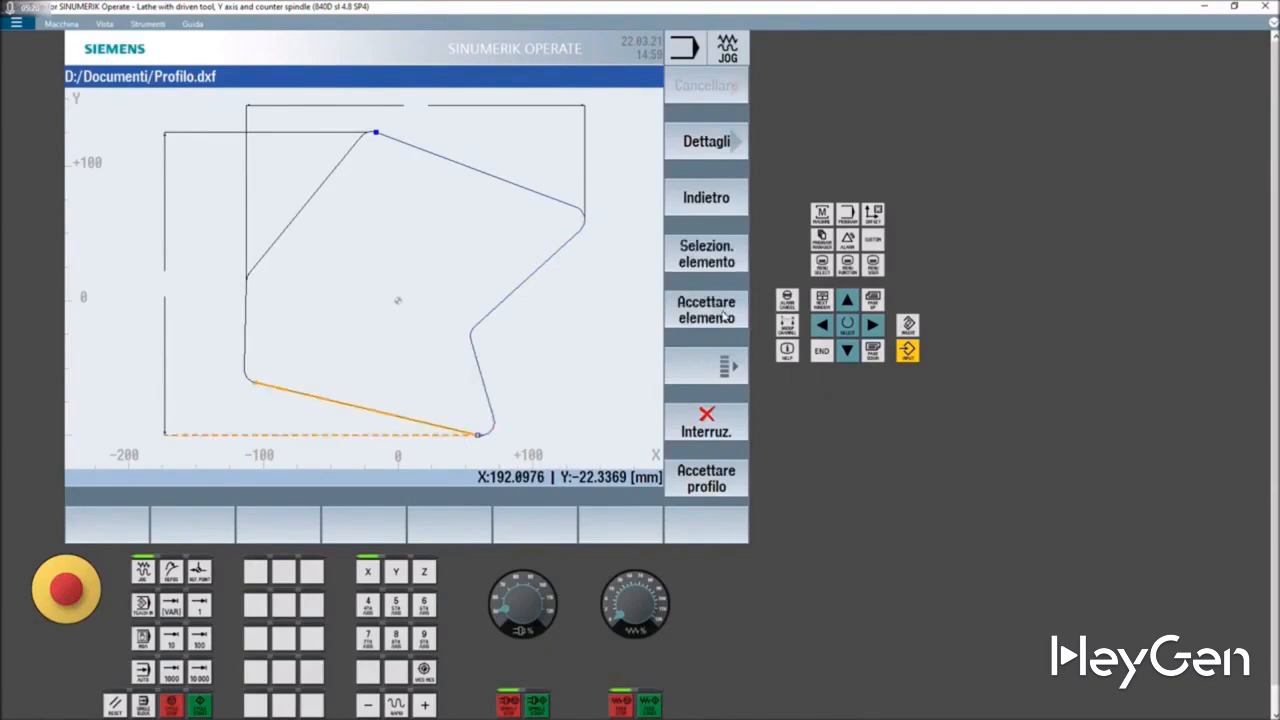
click(724, 316)
click(724, 316)
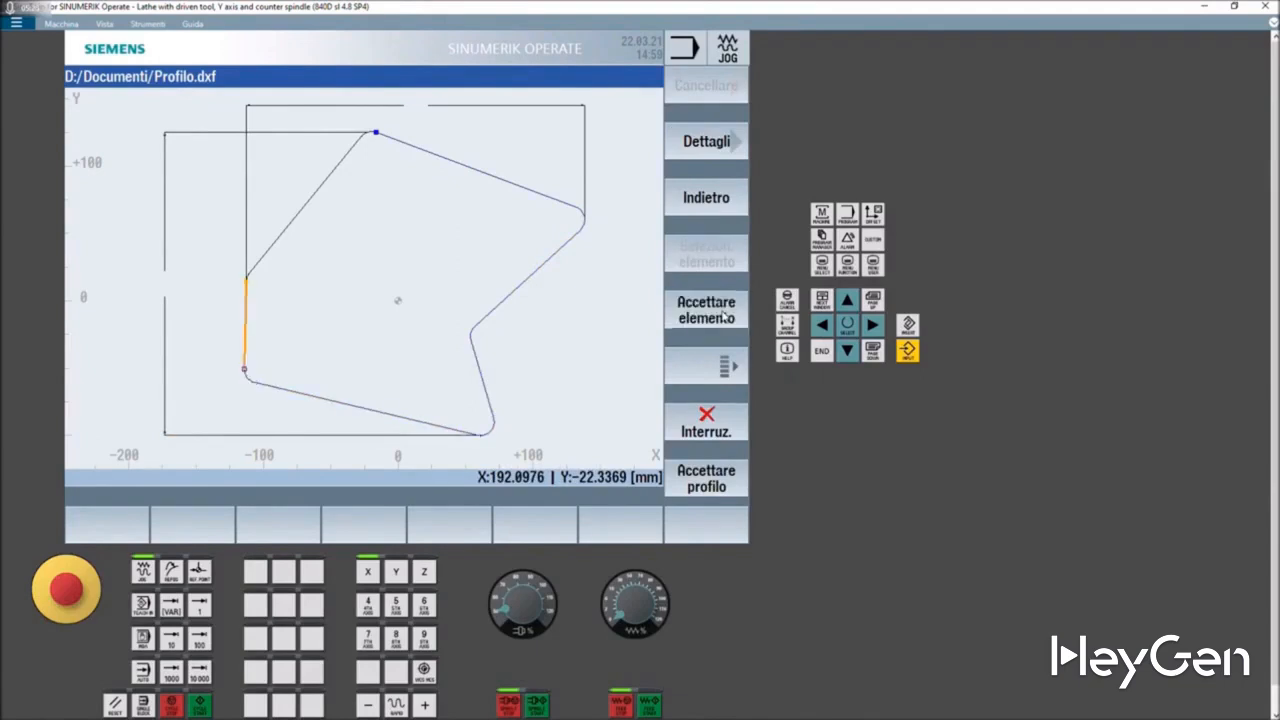
click(724, 316)
click(724, 316)
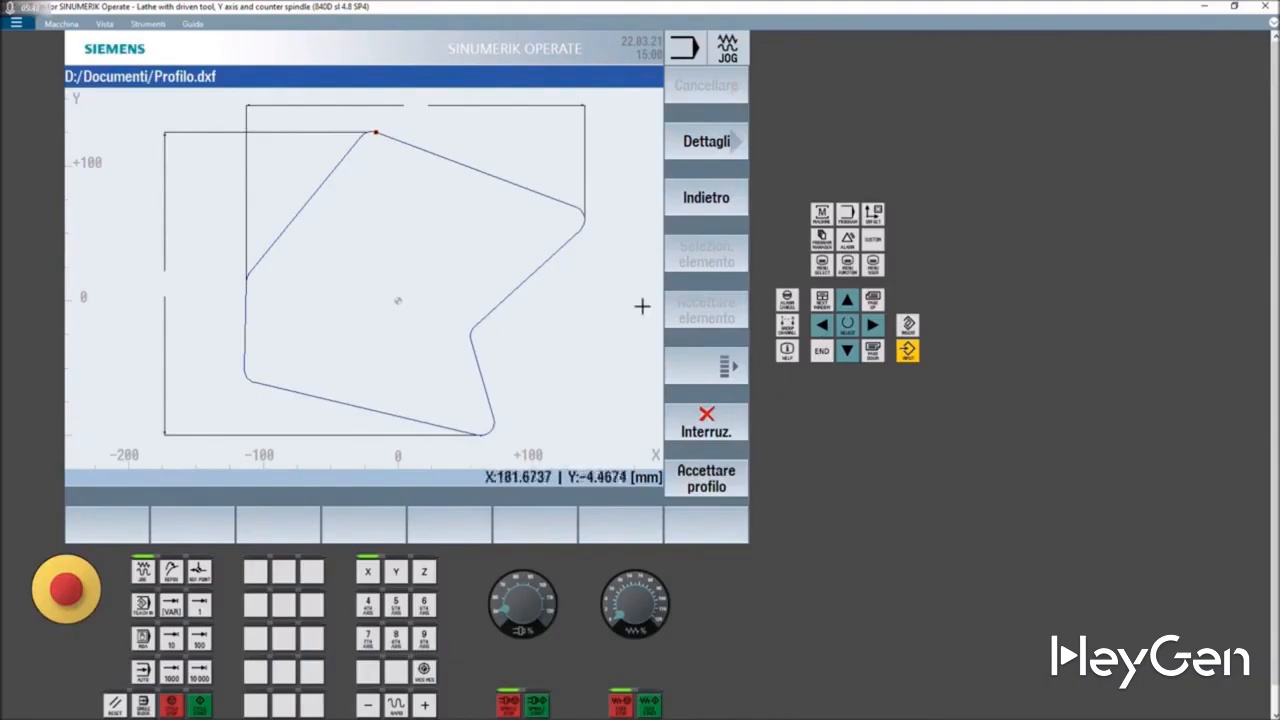
- Accept the closed profile, end the DXF acquisition and accept the PROFILO contour into the program
click(706, 479)
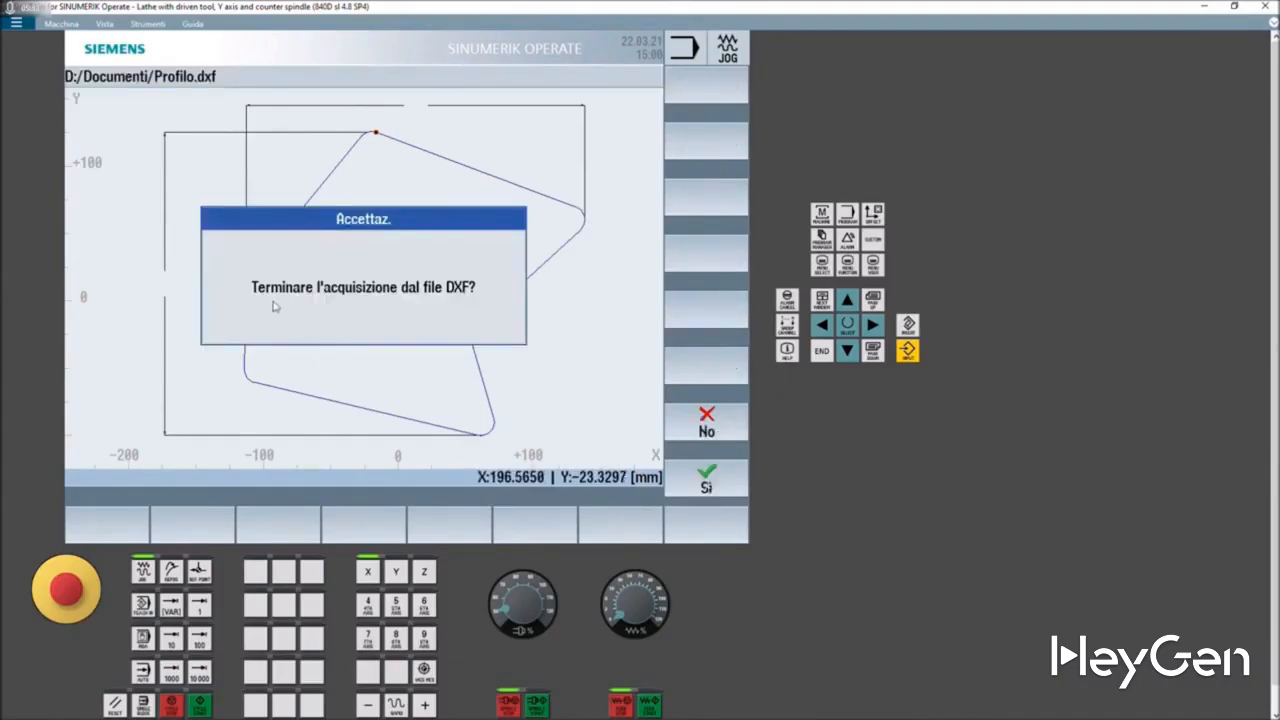
click(685, 470)
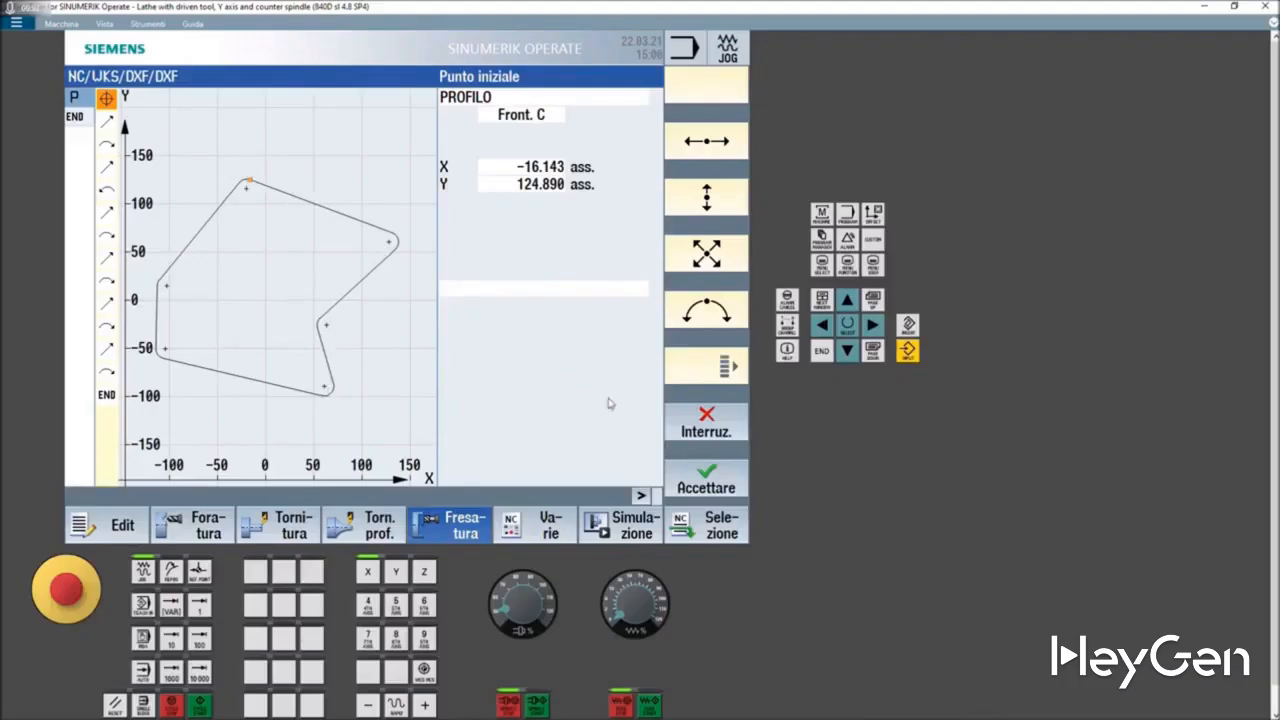
click(684, 479)
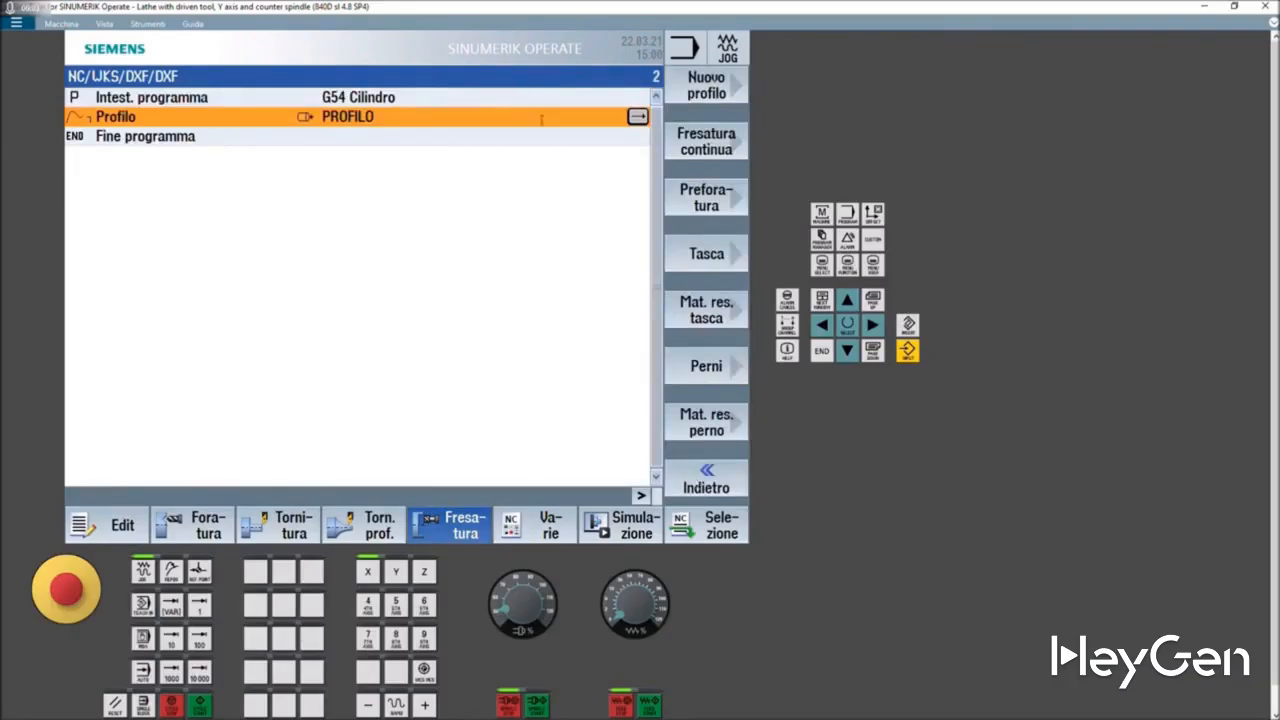
- Delete the imported PROFILO contour from the program and reselect the program header line
key(Delete)
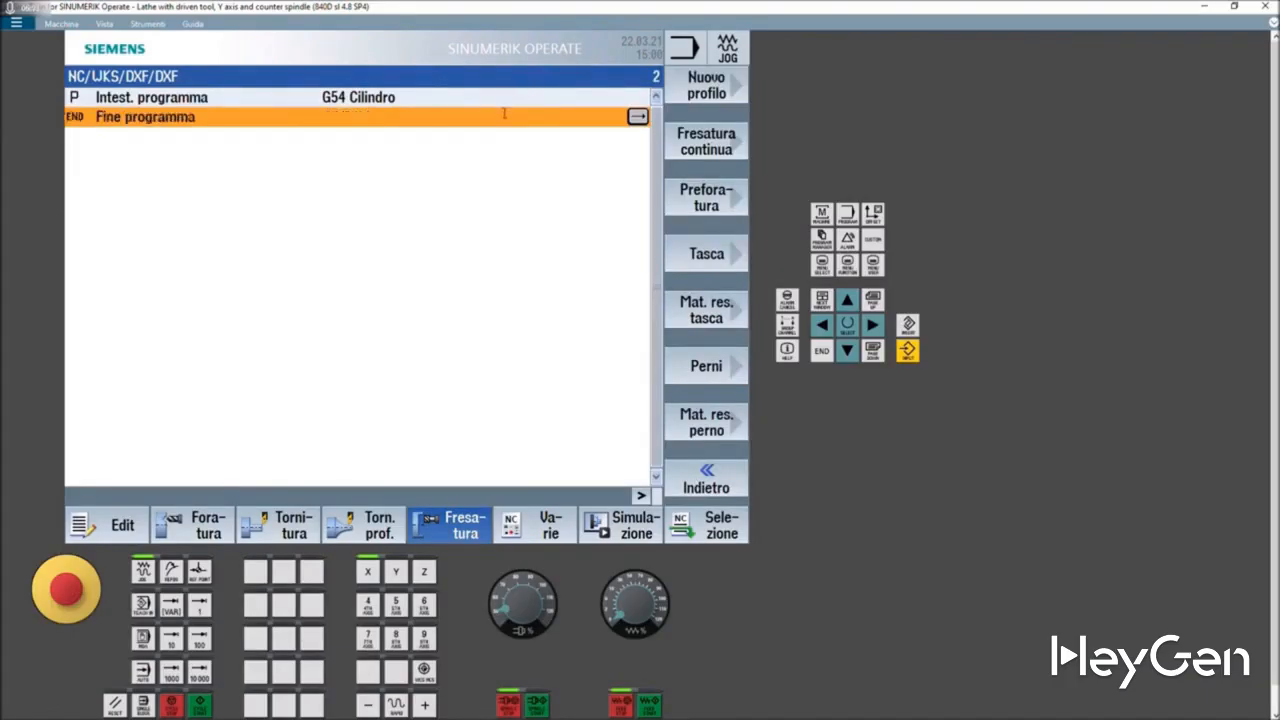
click(213, 99)
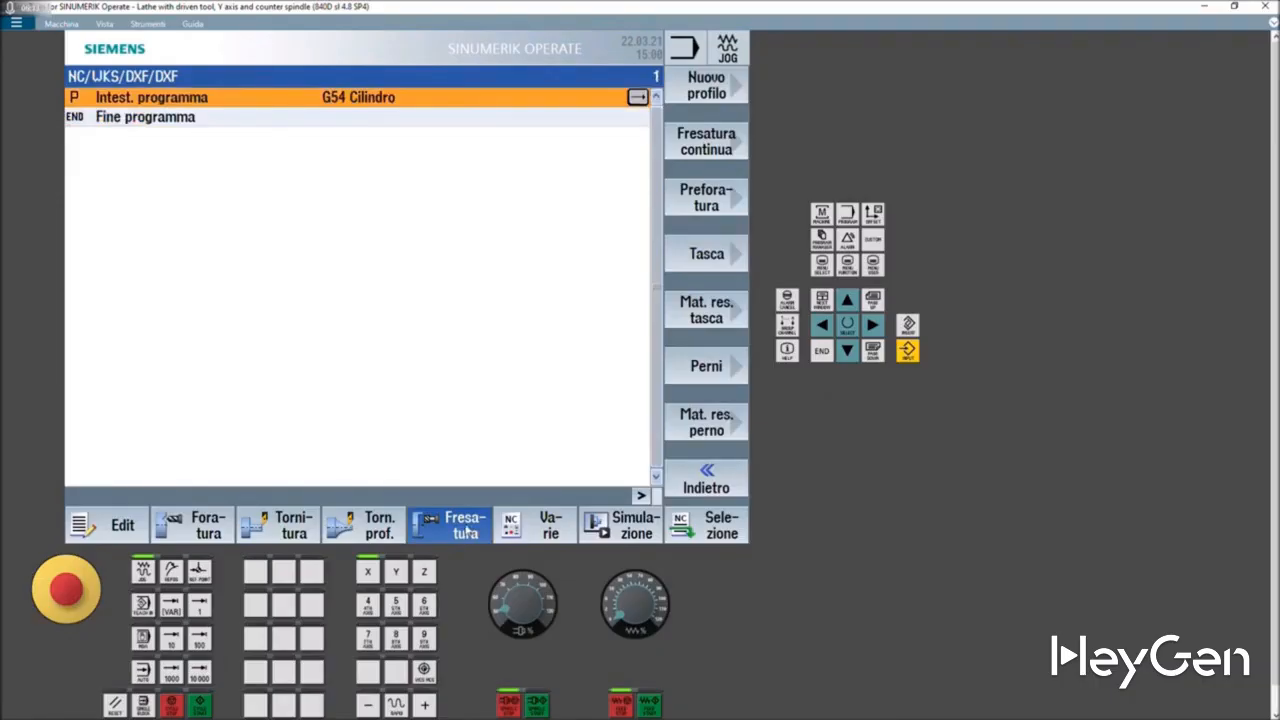
- Create a new contour-milling profile named profilo after the program header, with the import-from-DXF option
click(467, 531)
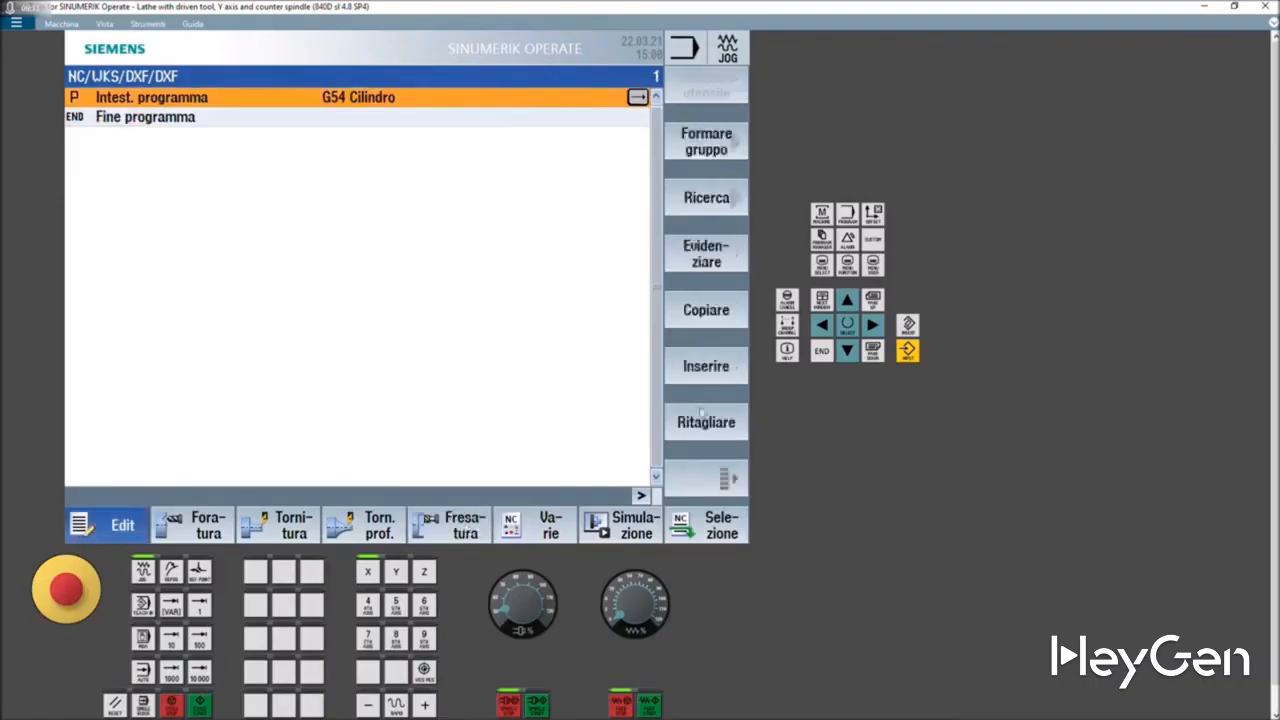
click(728, 480)
click(728, 480)
click(368, 535)
click(452, 525)
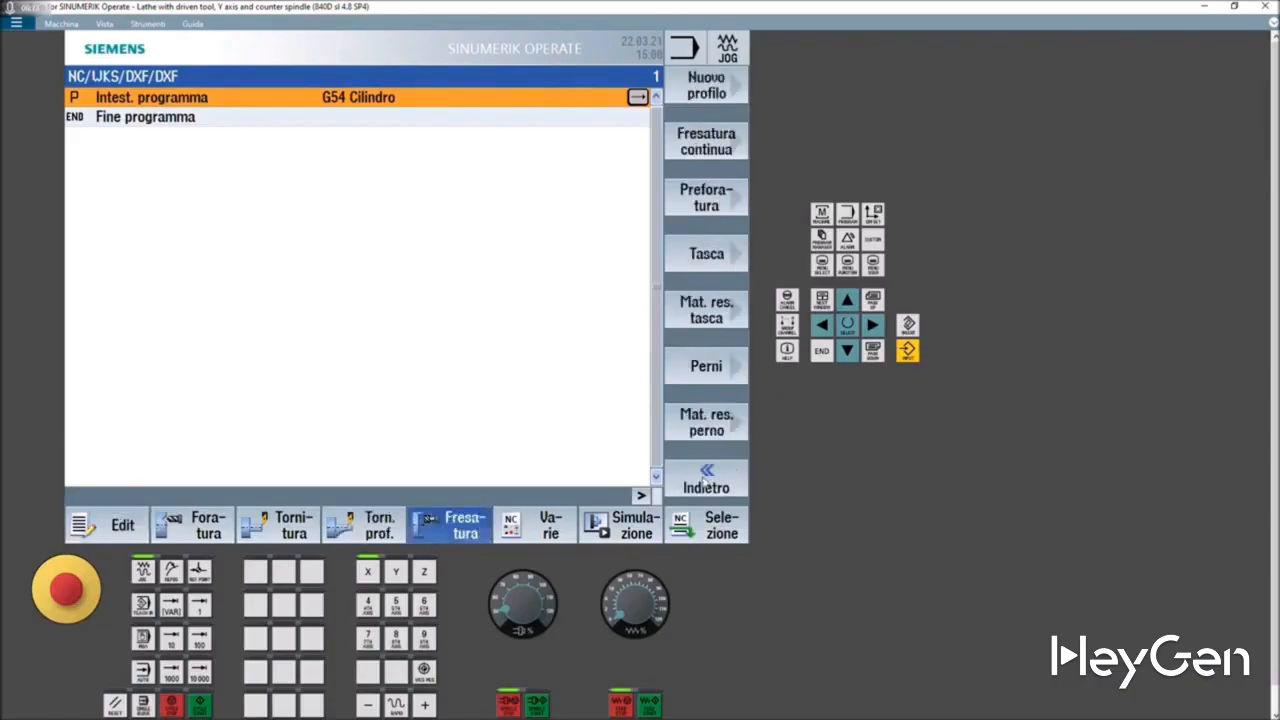
click(706, 86)
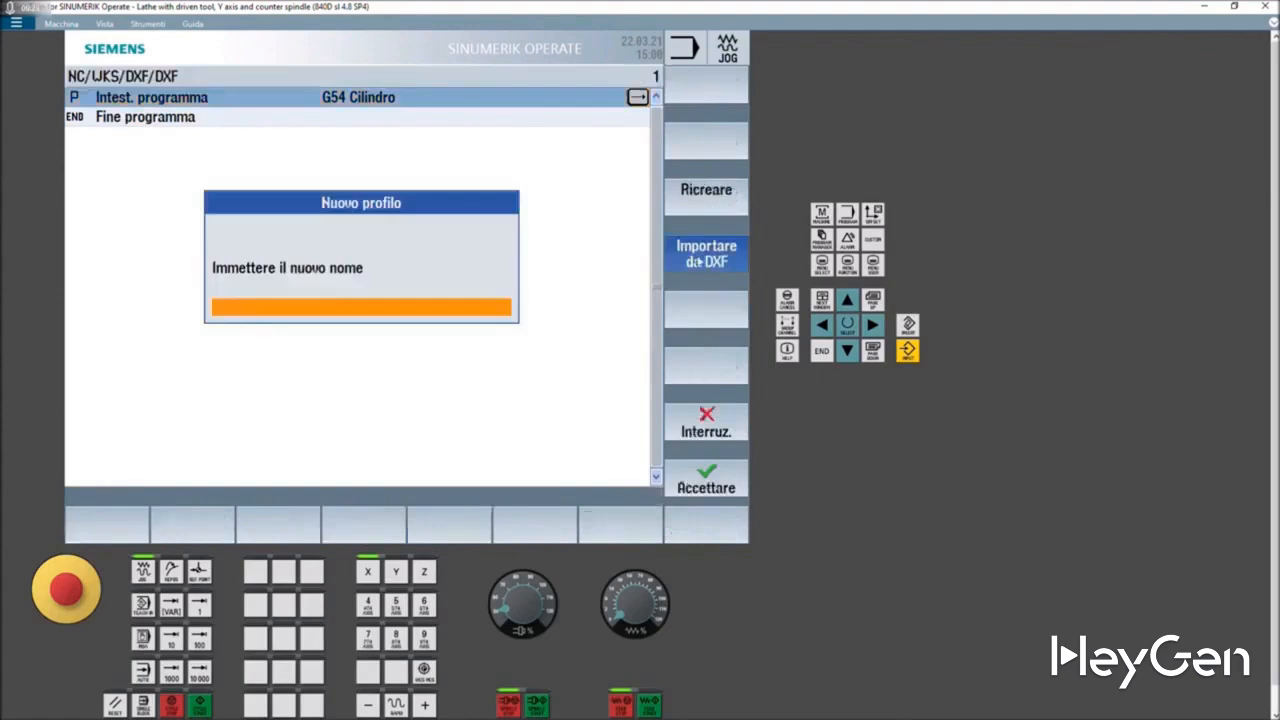
click(339, 304)
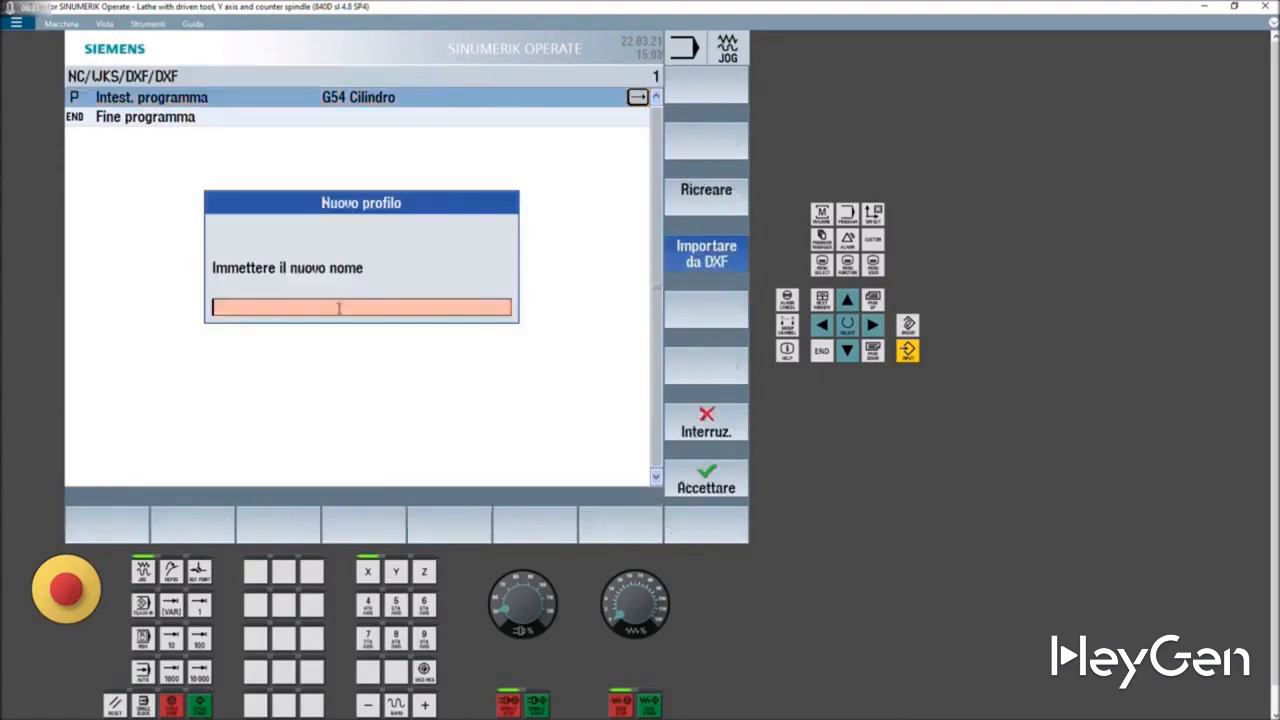
text(profilo)
key(Return)
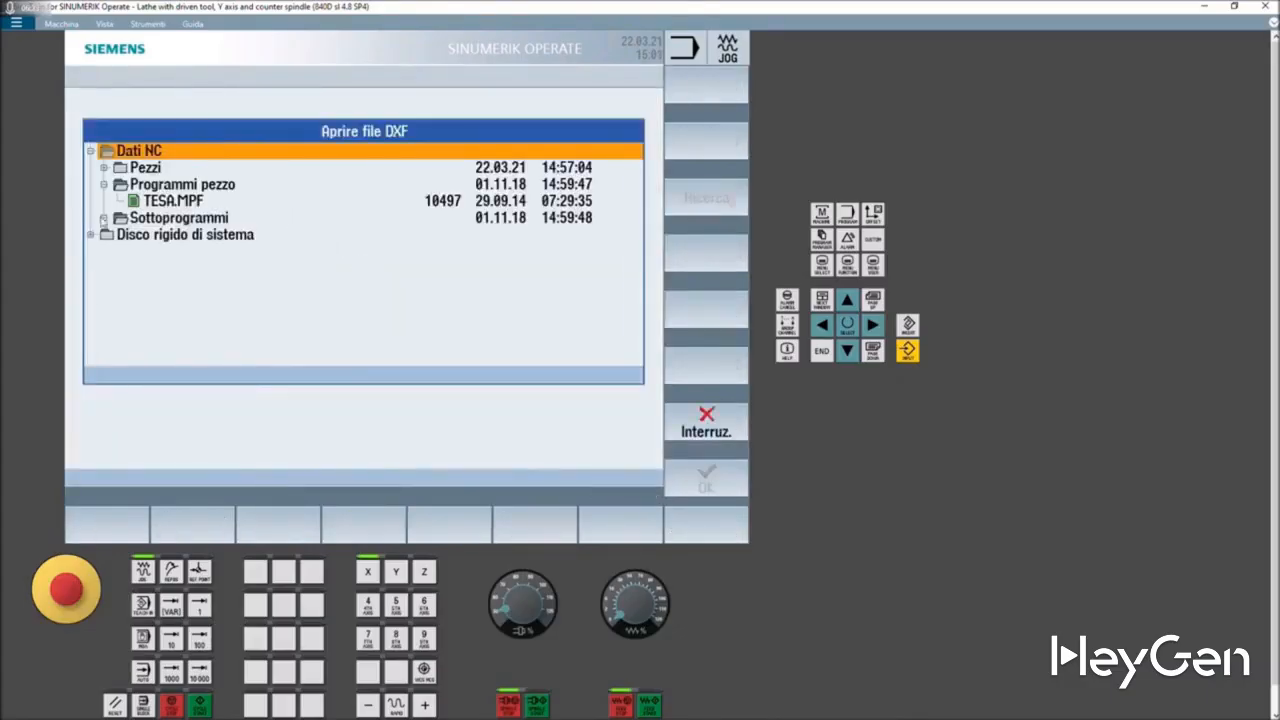
- Load Profilo.dxf from the Documenti folder on drive D: into the new profile's DXF import
click(90, 235)
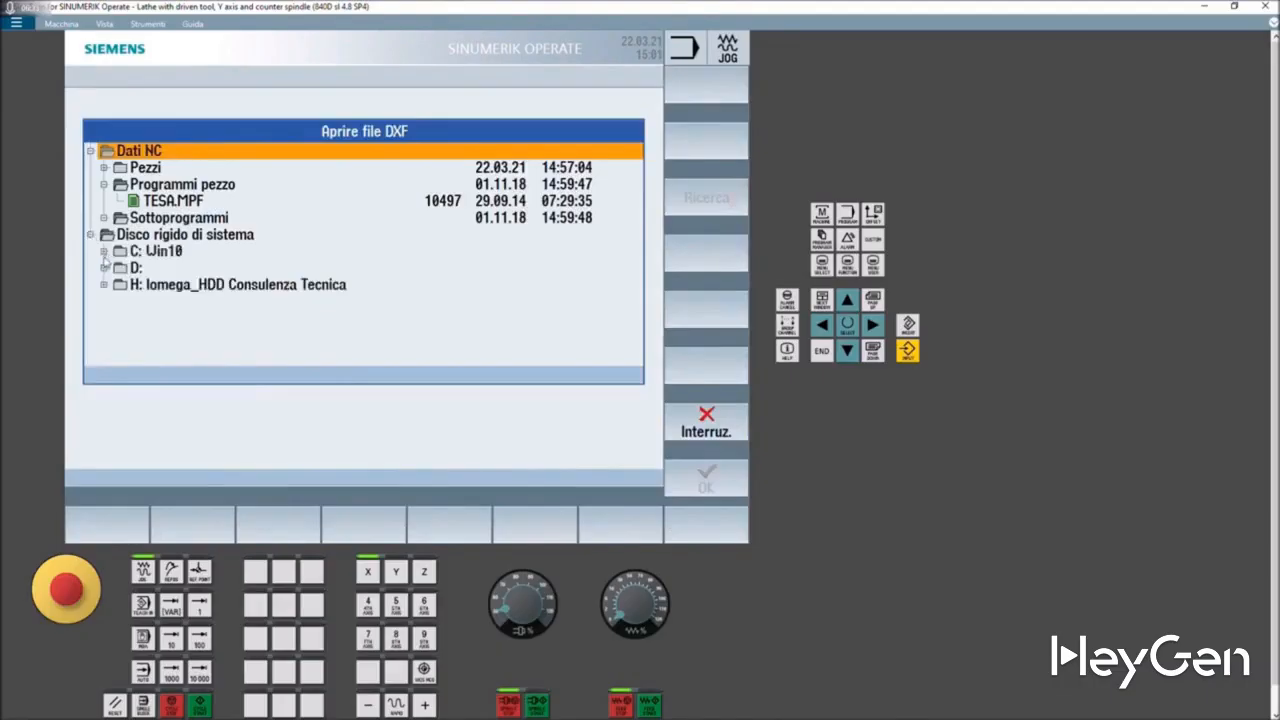
click(104, 269)
scroll(230, 296, down, 3)
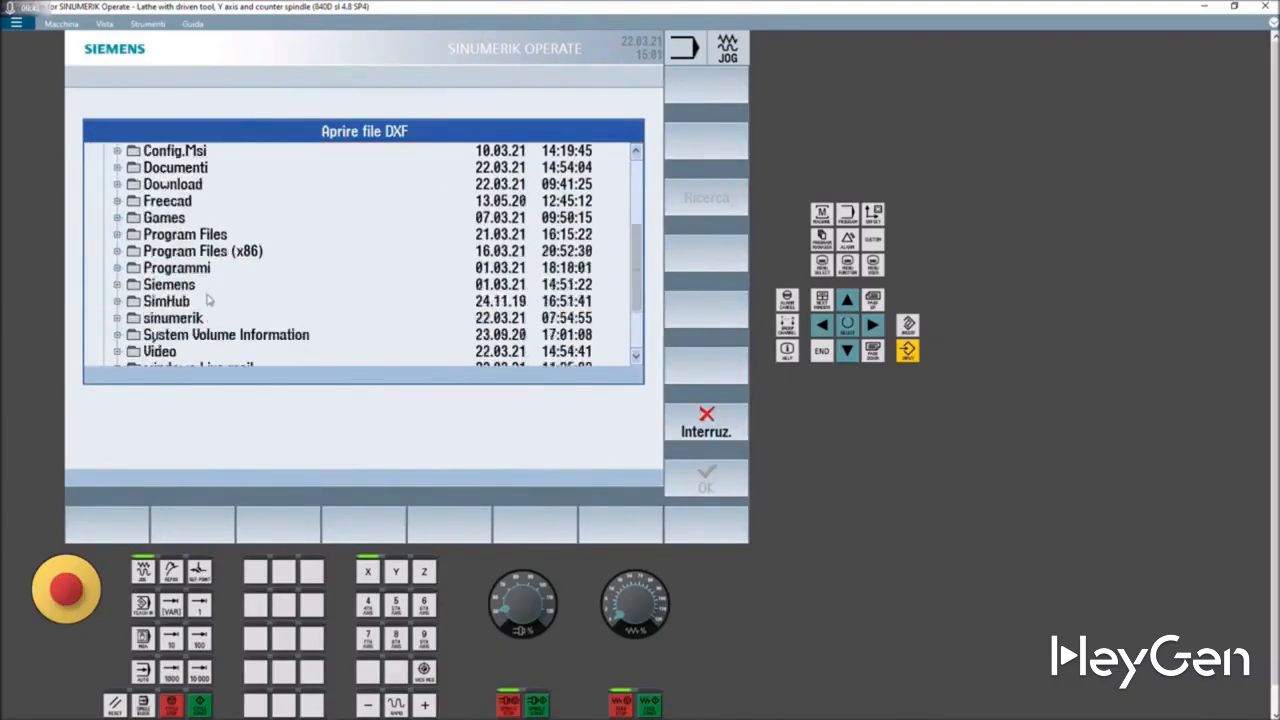
double_click(165, 170)
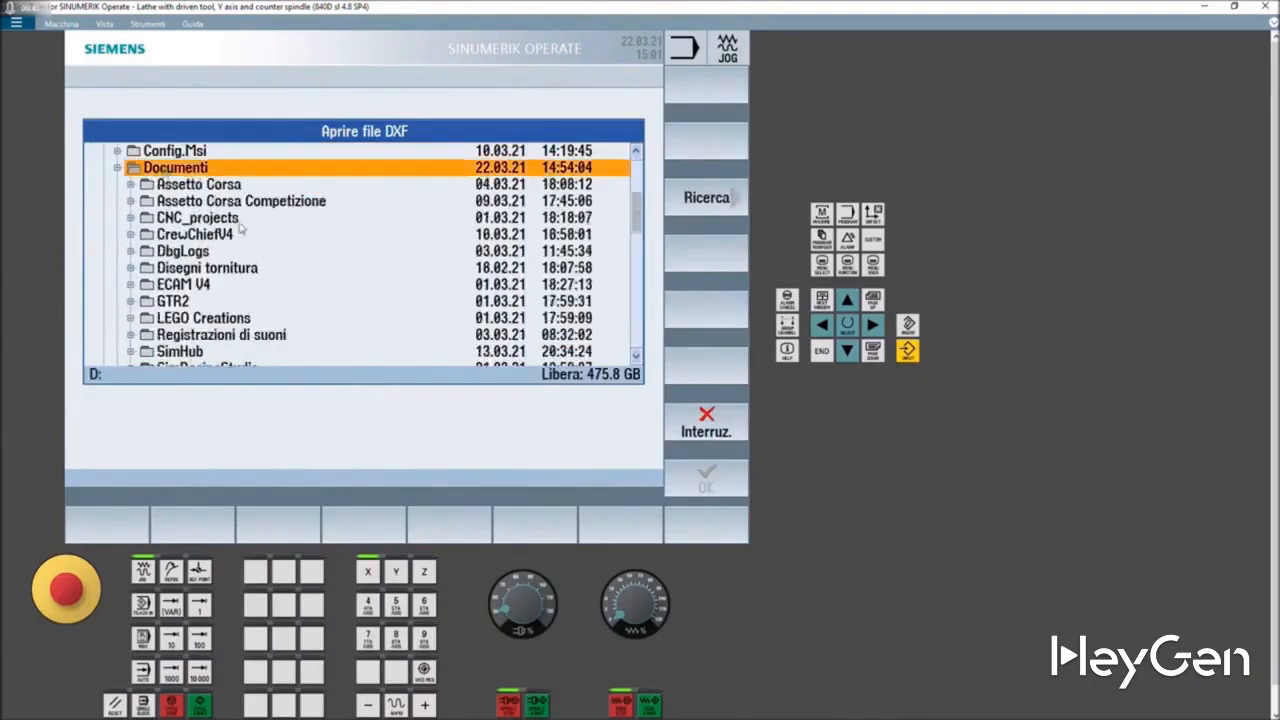
scroll(238, 240, down, 2)
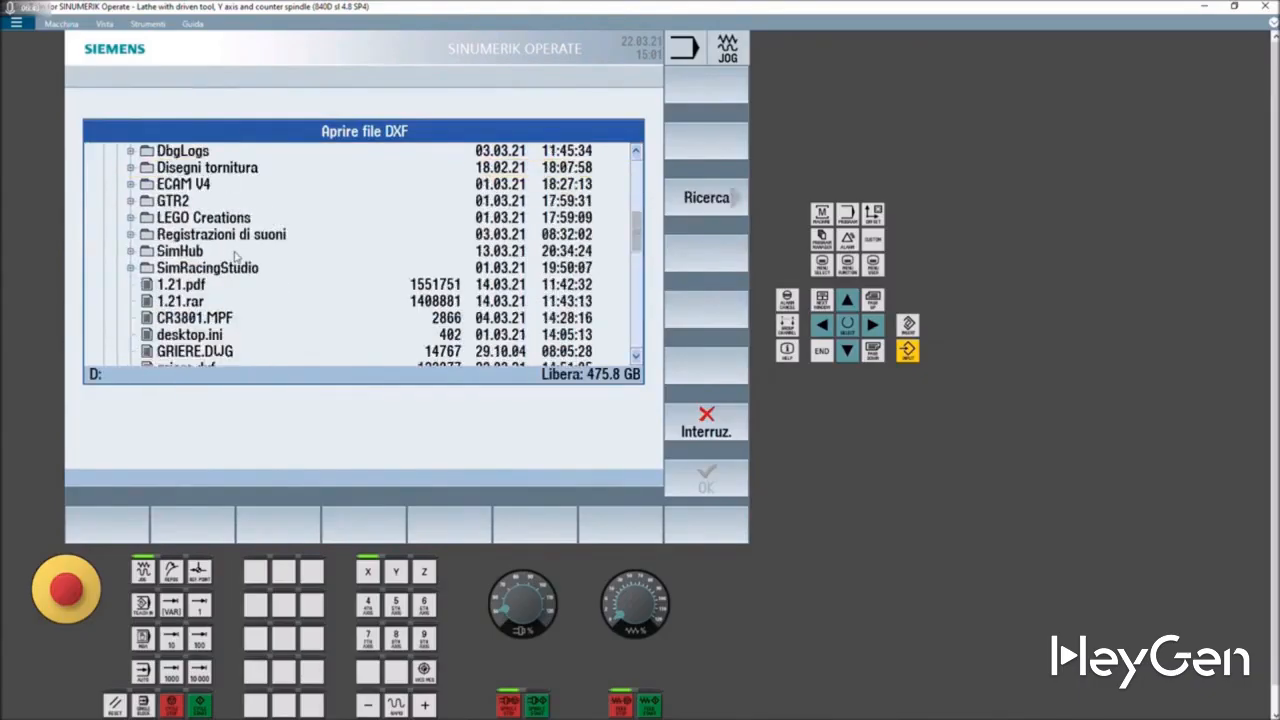
scroll(234, 257, down, 2)
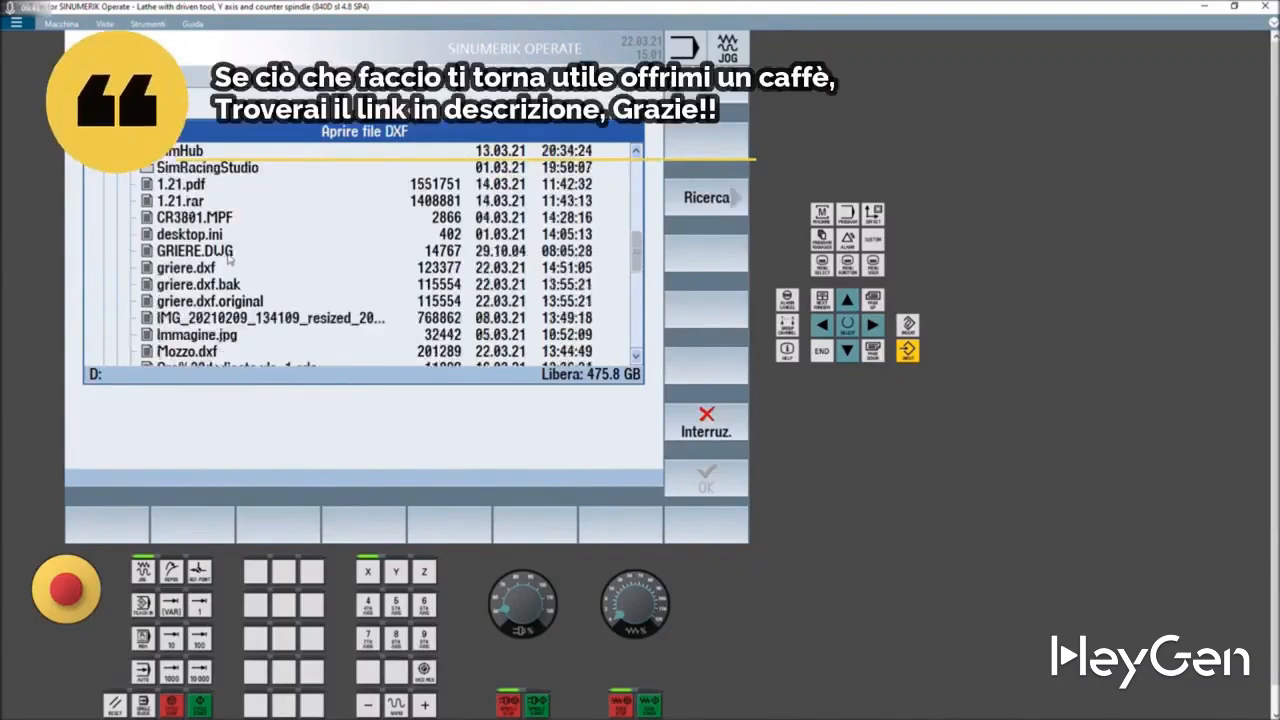
scroll(229, 258, down, 2)
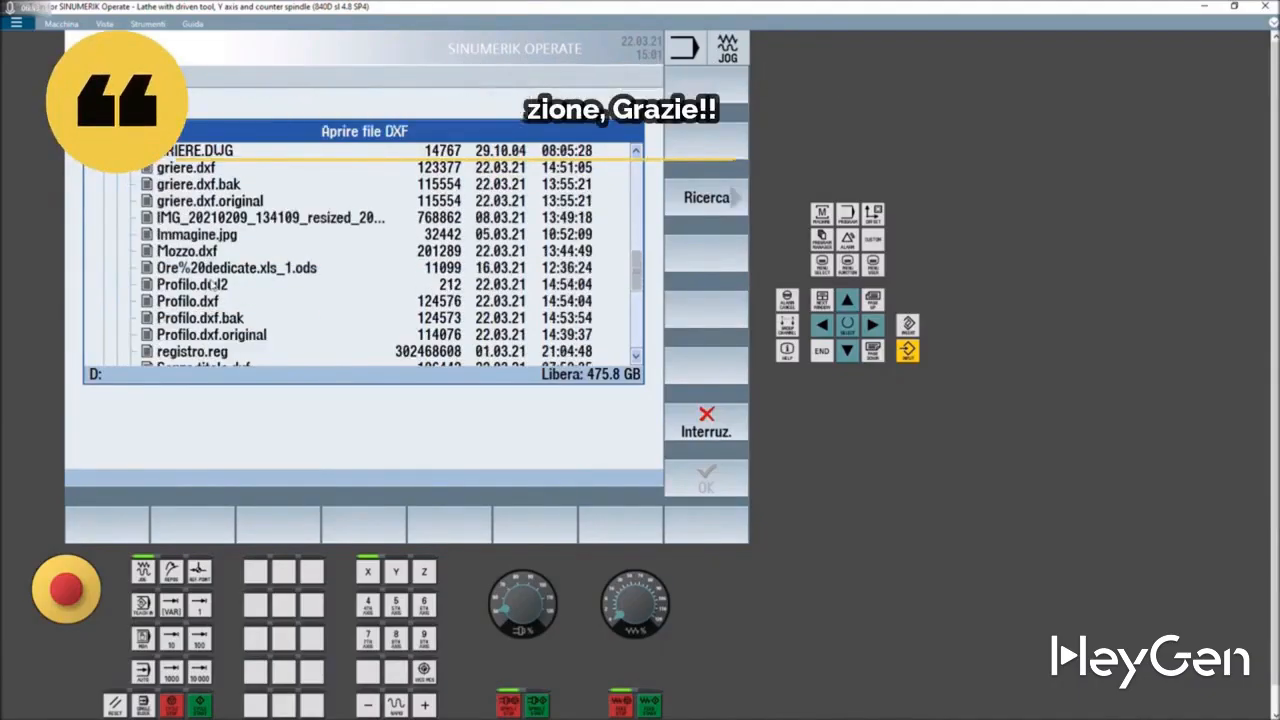
scroll(188, 280, down, 1)
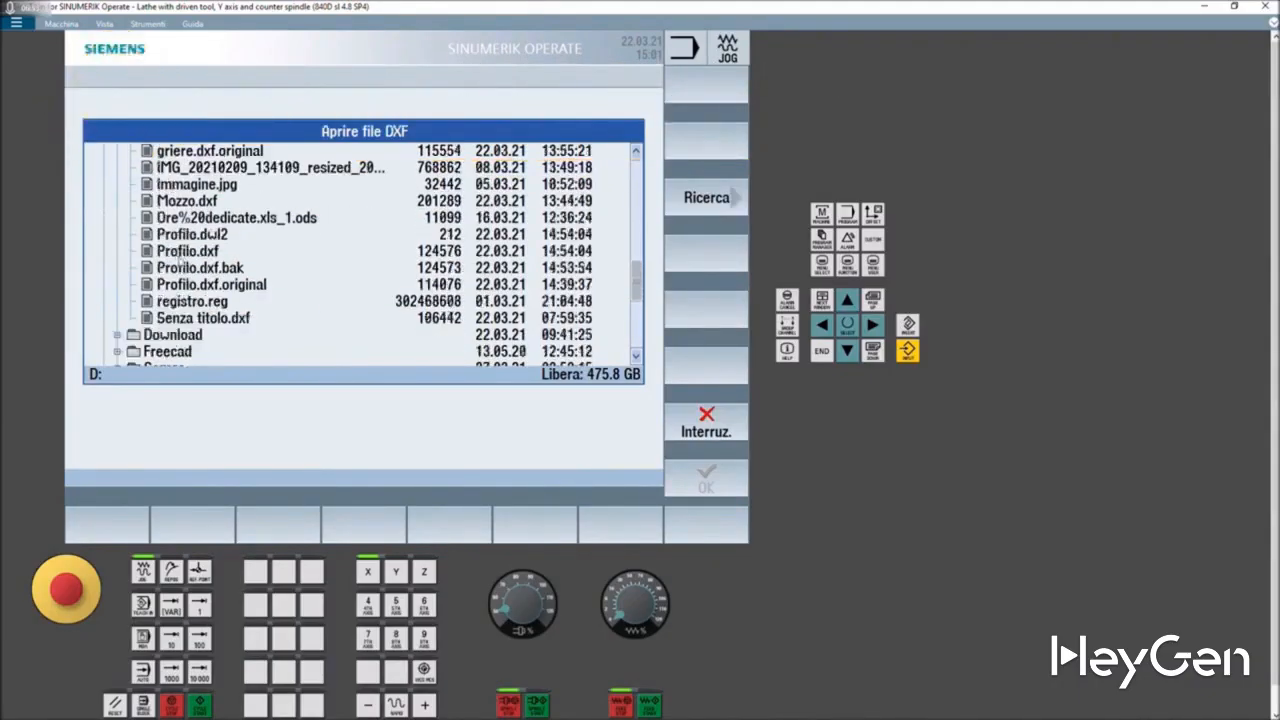
click(178, 253)
click(681, 487)
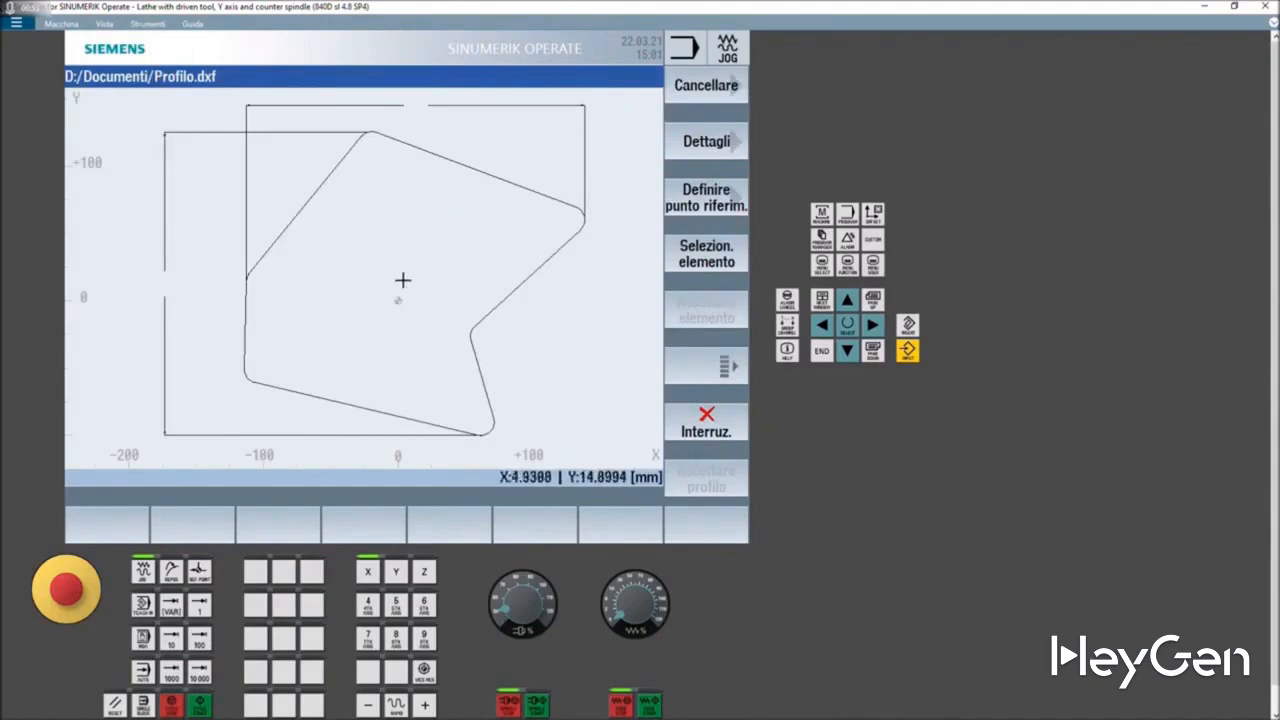
- Set the reference point at the origin with the cursor, and start the contour at the lower end of the upper-left sloping line
click(704, 205)
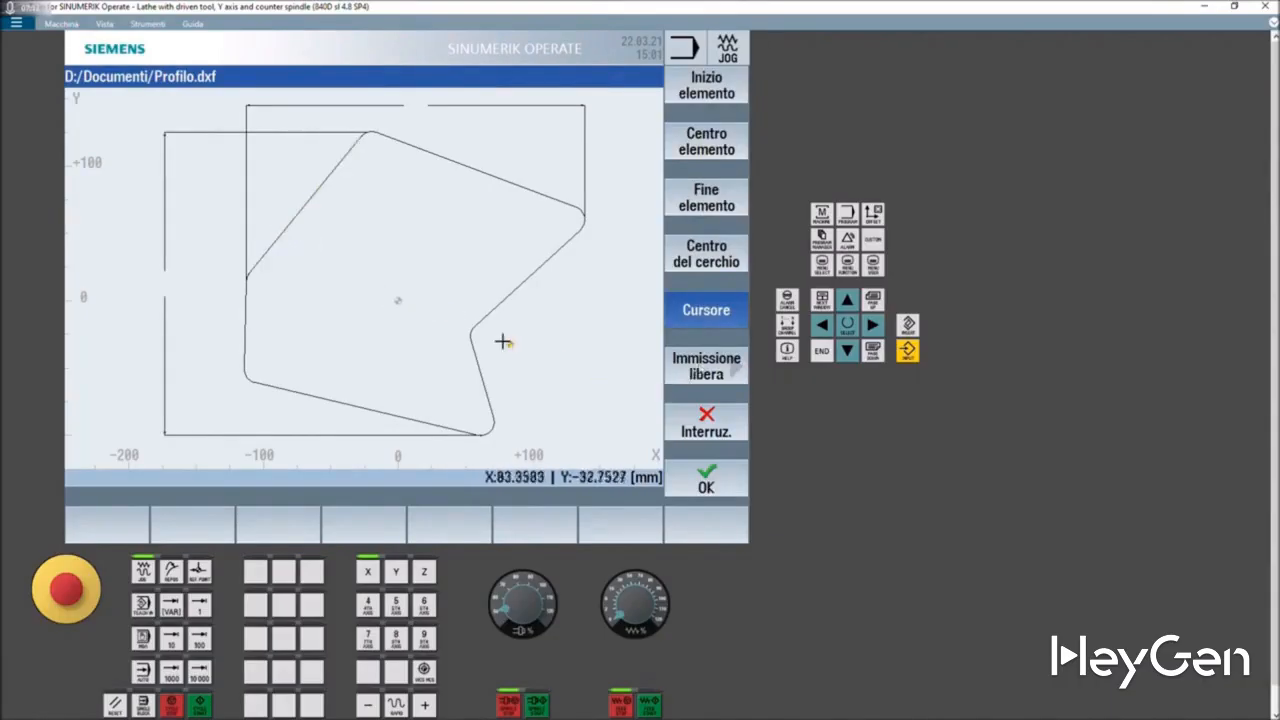
click(398, 300)
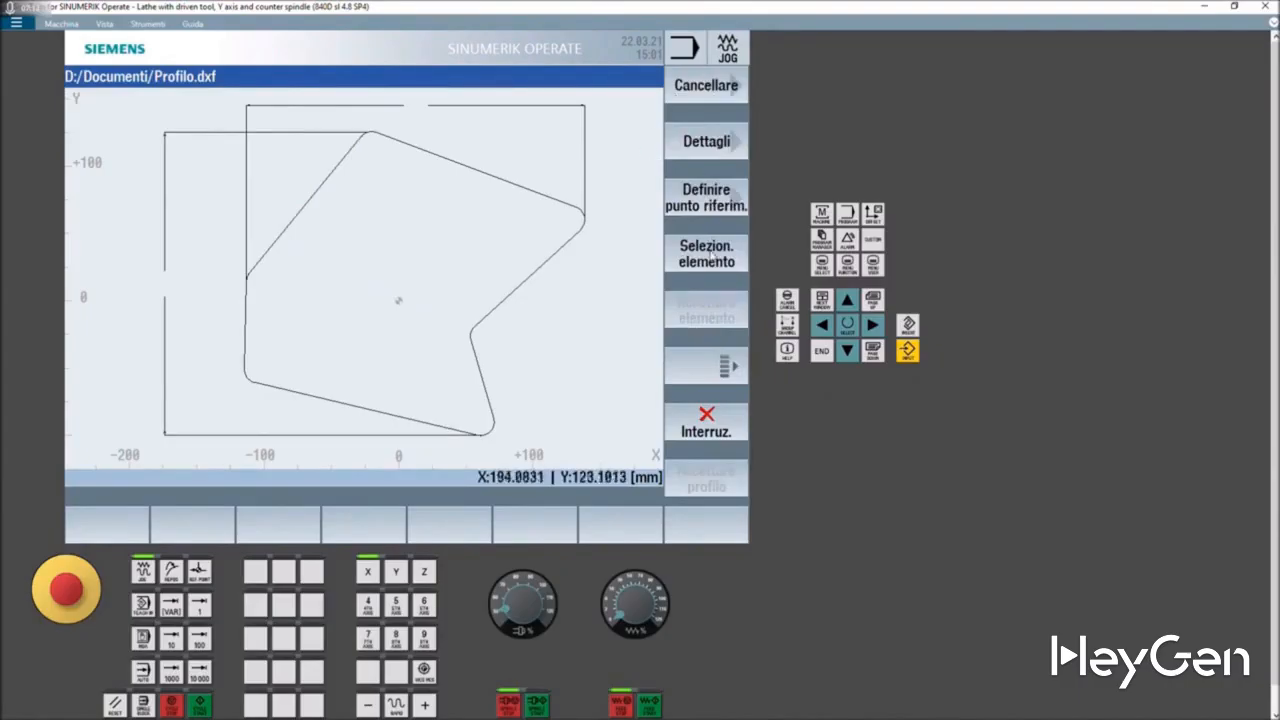
click(709, 257)
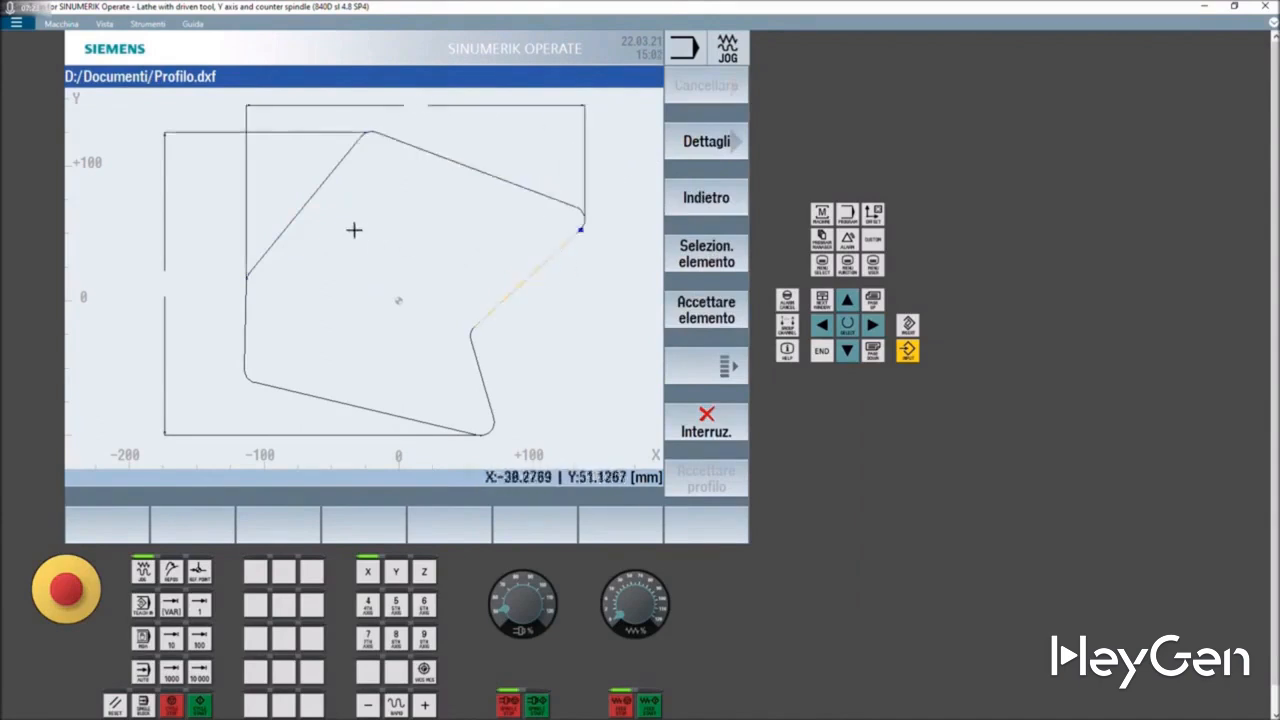
click(303, 205)
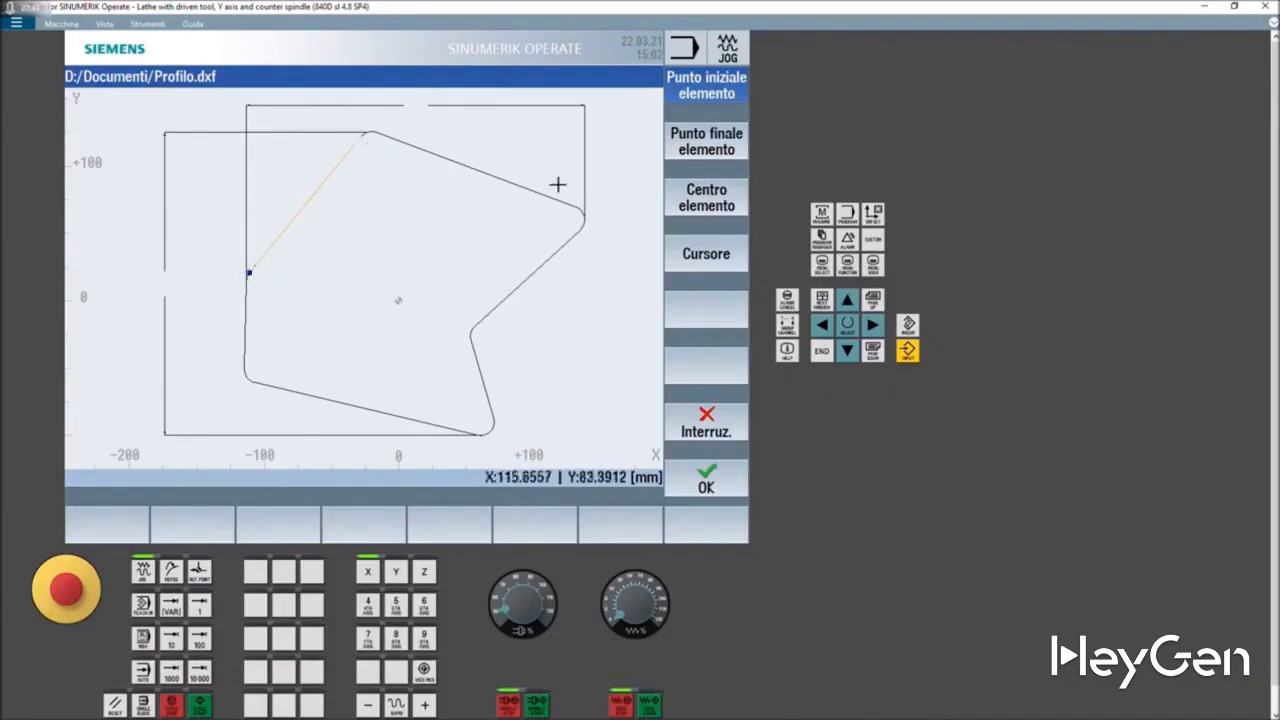
click(684, 145)
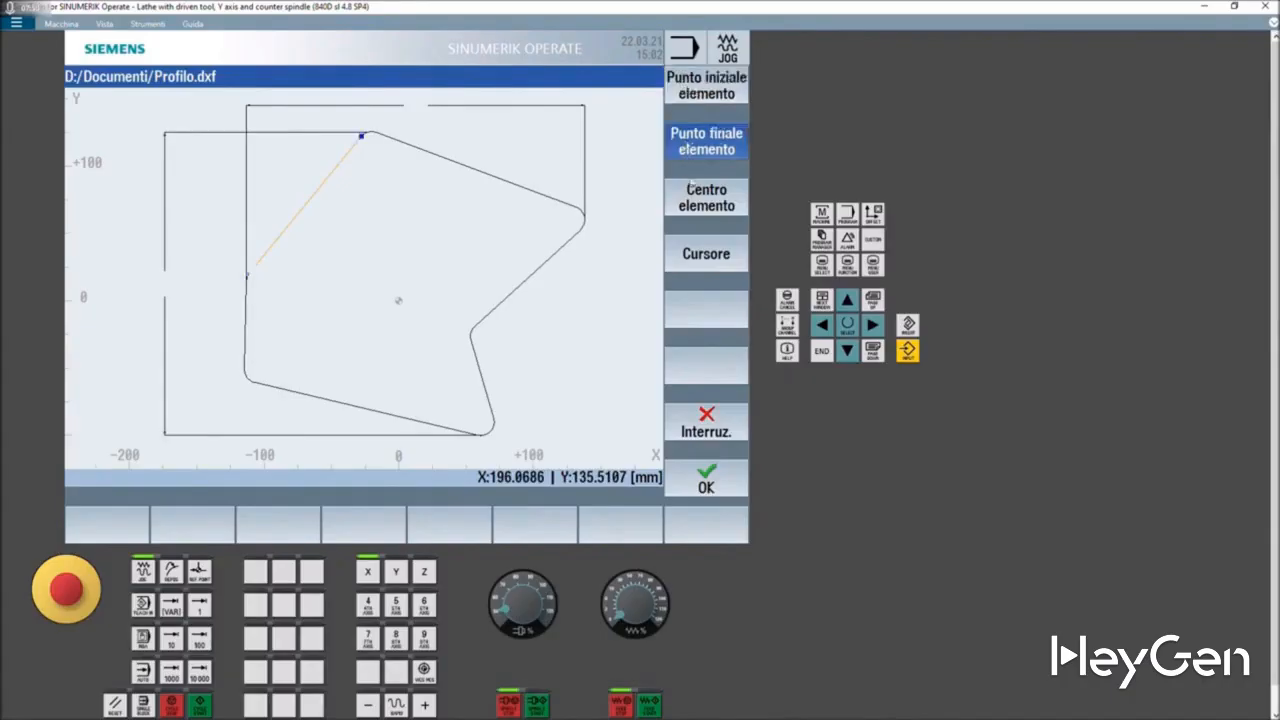
click(694, 196)
click(694, 92)
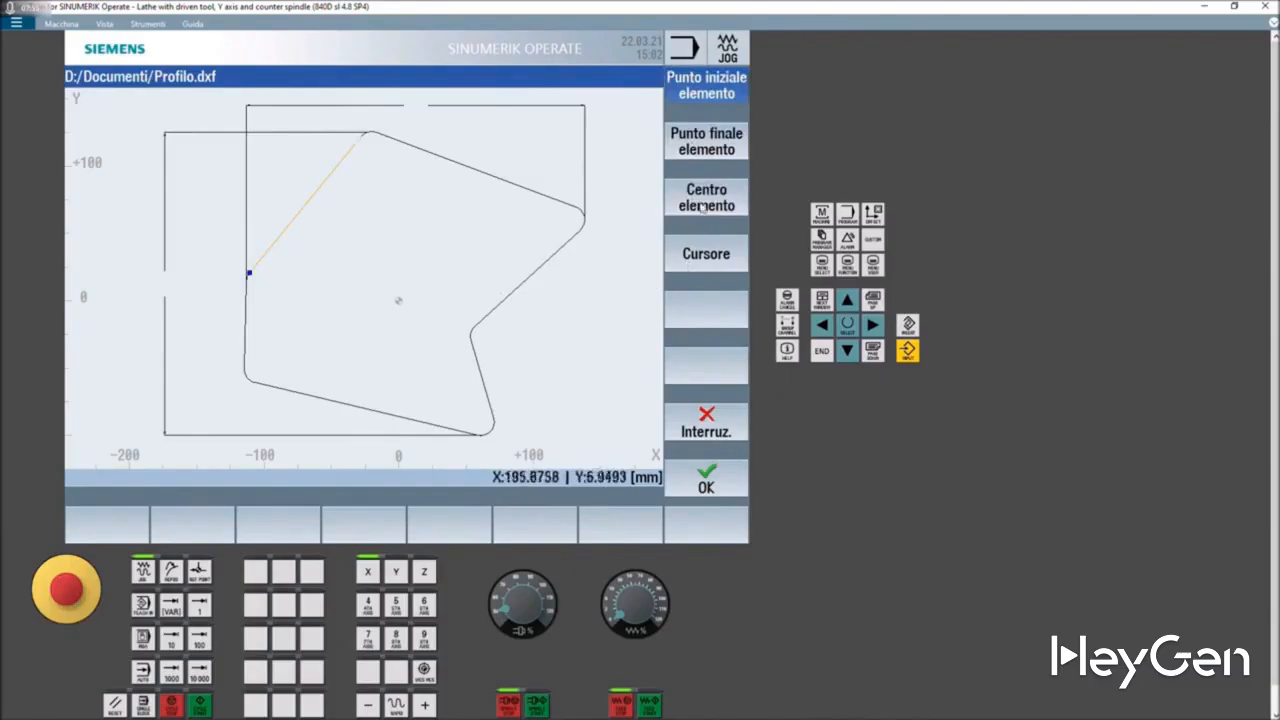
click(707, 480)
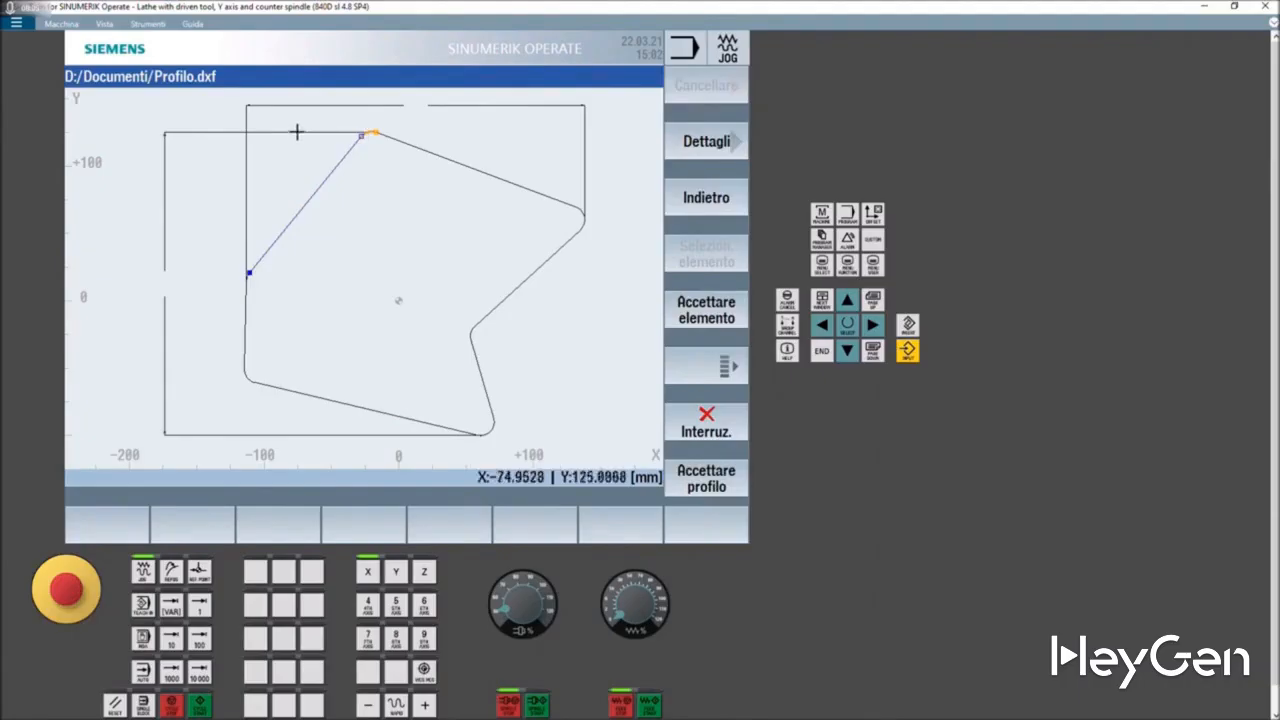
- Accept the contour elements one after another around the shape, stopping before the short closing arc at the start point
click(692, 315)
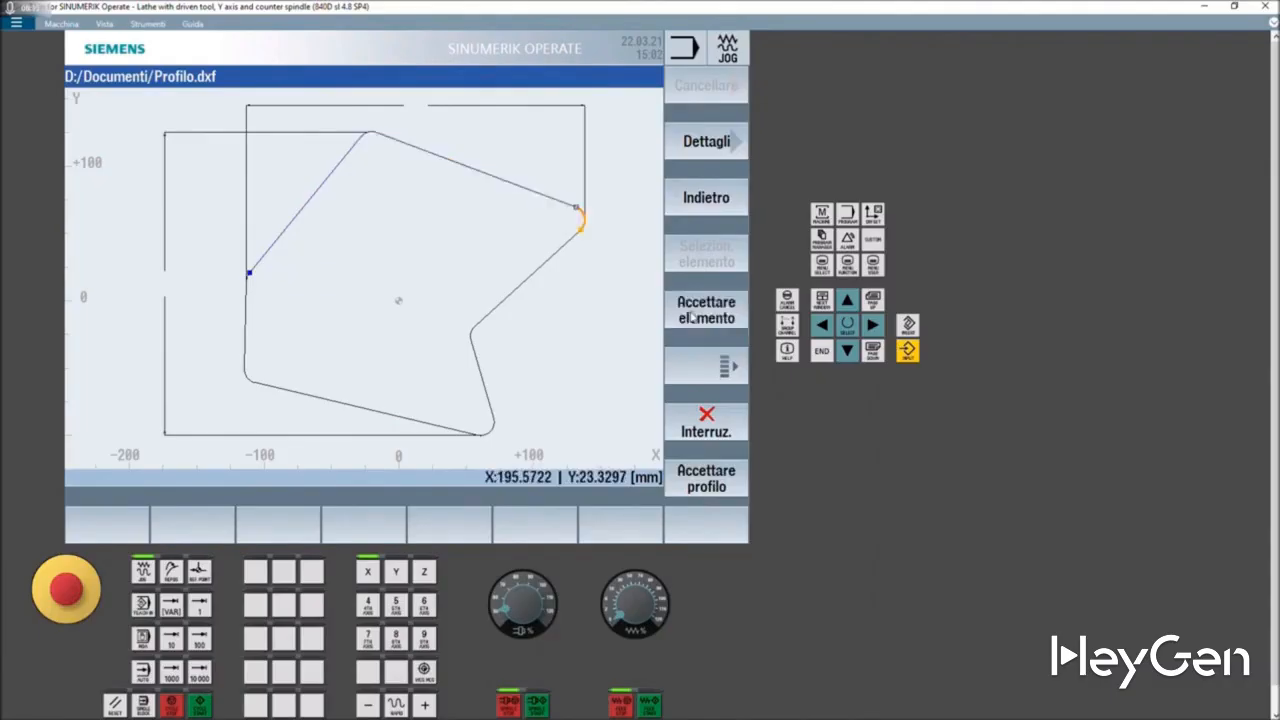
click(692, 315)
click(692, 315)
click(696, 316)
click(696, 316)
click(696, 316)
click(696, 316)
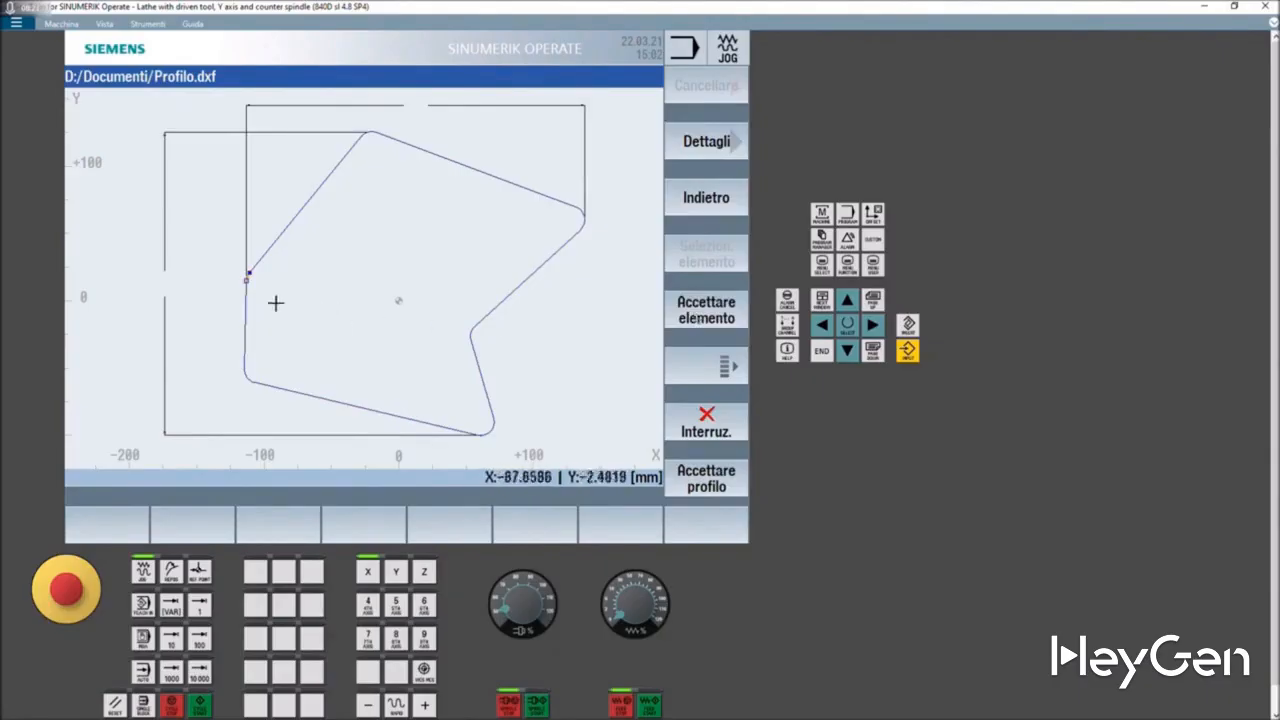
- Finish the DXF acquisition with the contour left open, and discard the imported profile
click(706, 480)
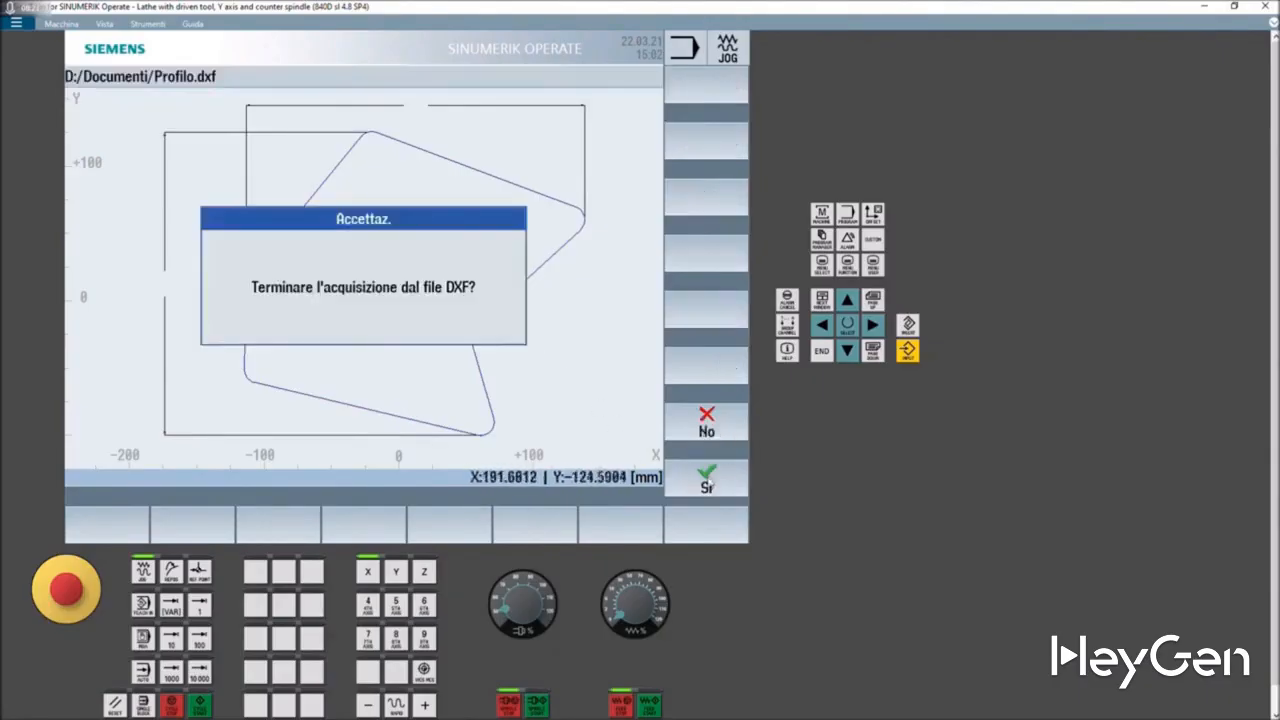
click(706, 480)
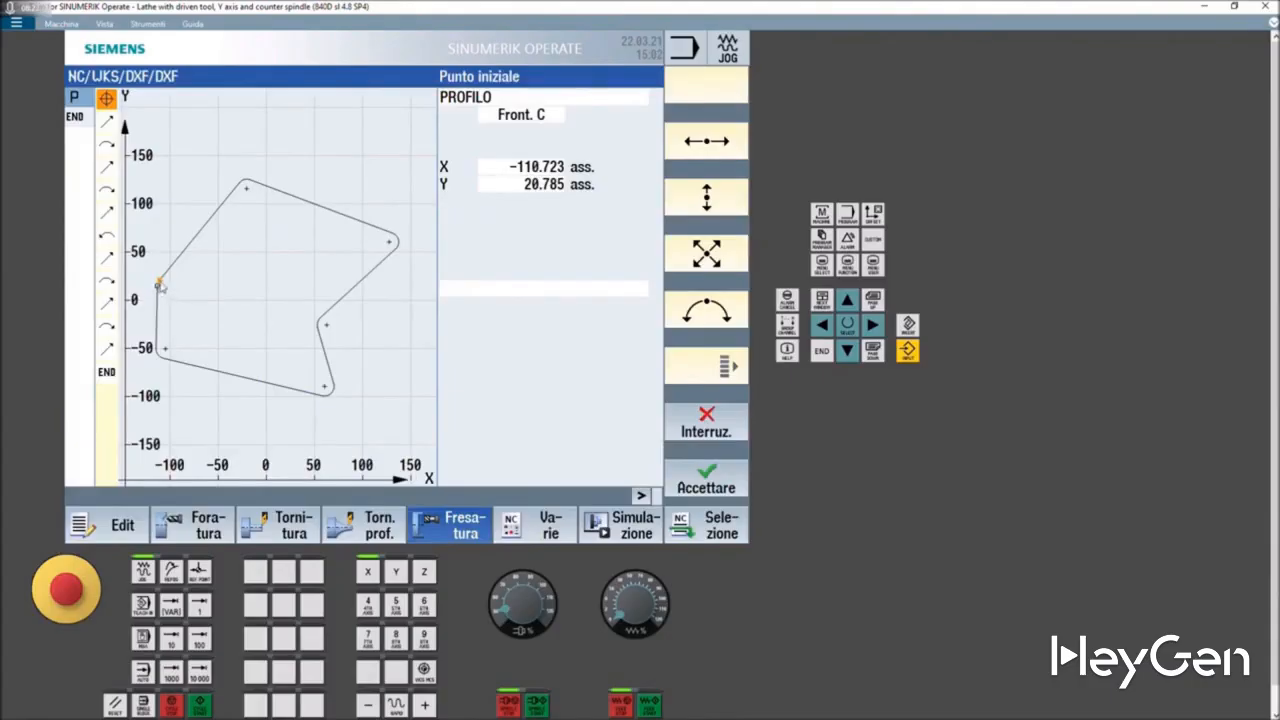
click(706, 430)
click(706, 484)
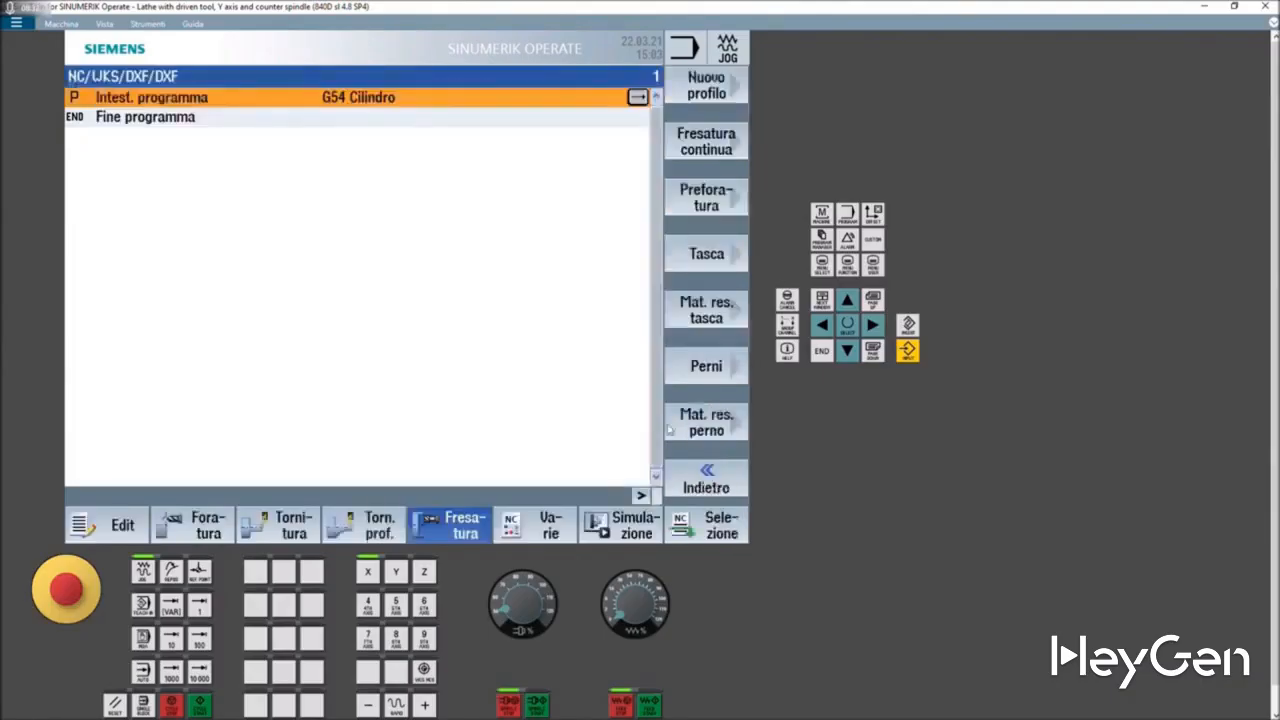
- Create a new milling profile named profilo after the program header, using the import-from-DXF option
click(699, 87)
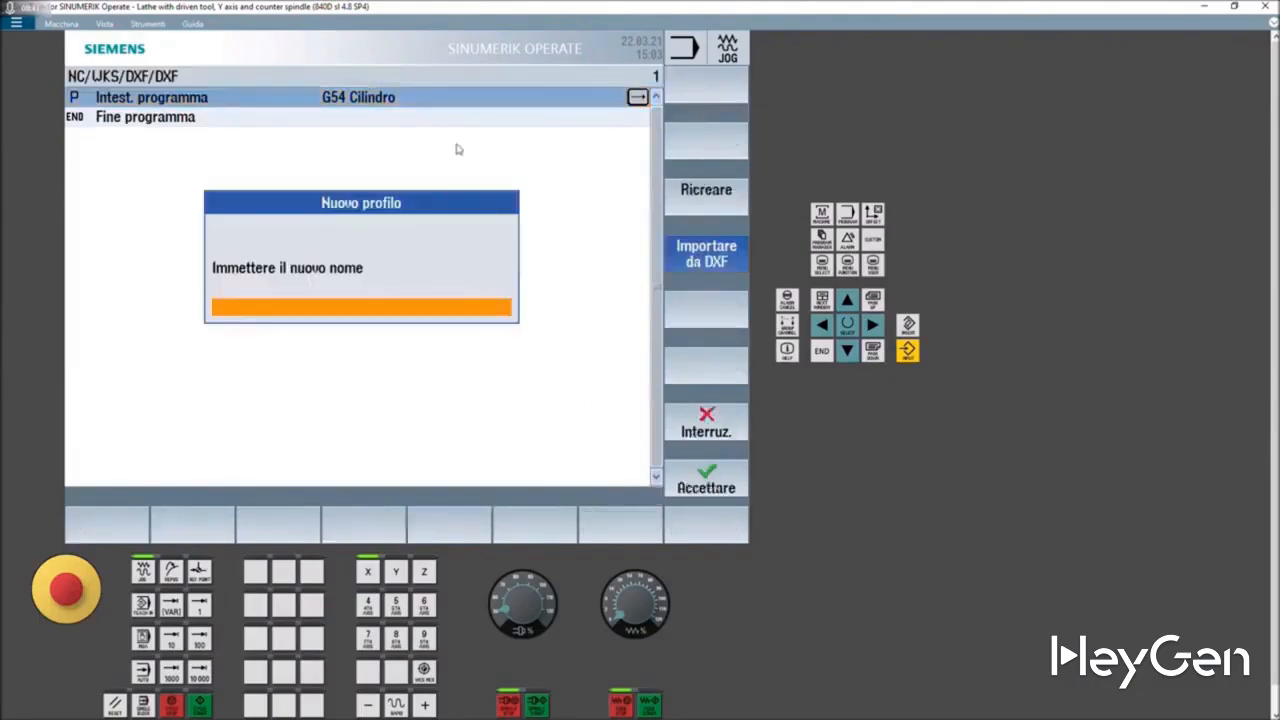
text(profilo)
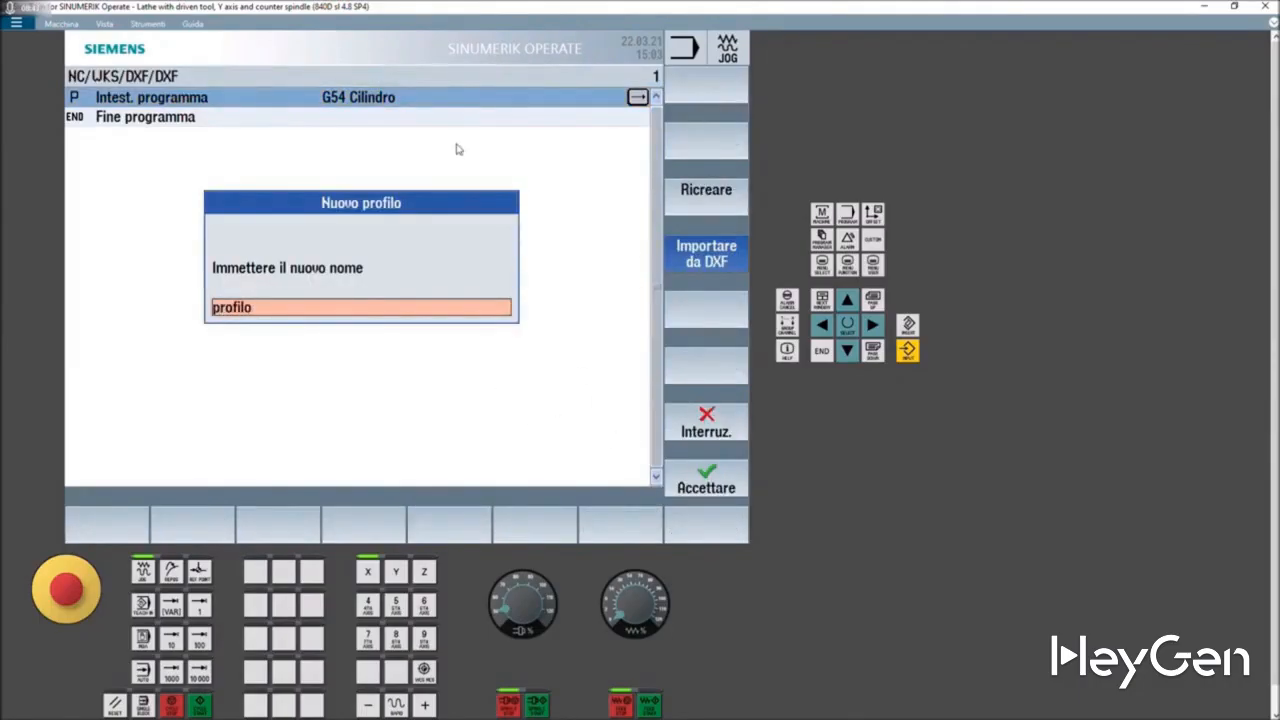
key(Return)
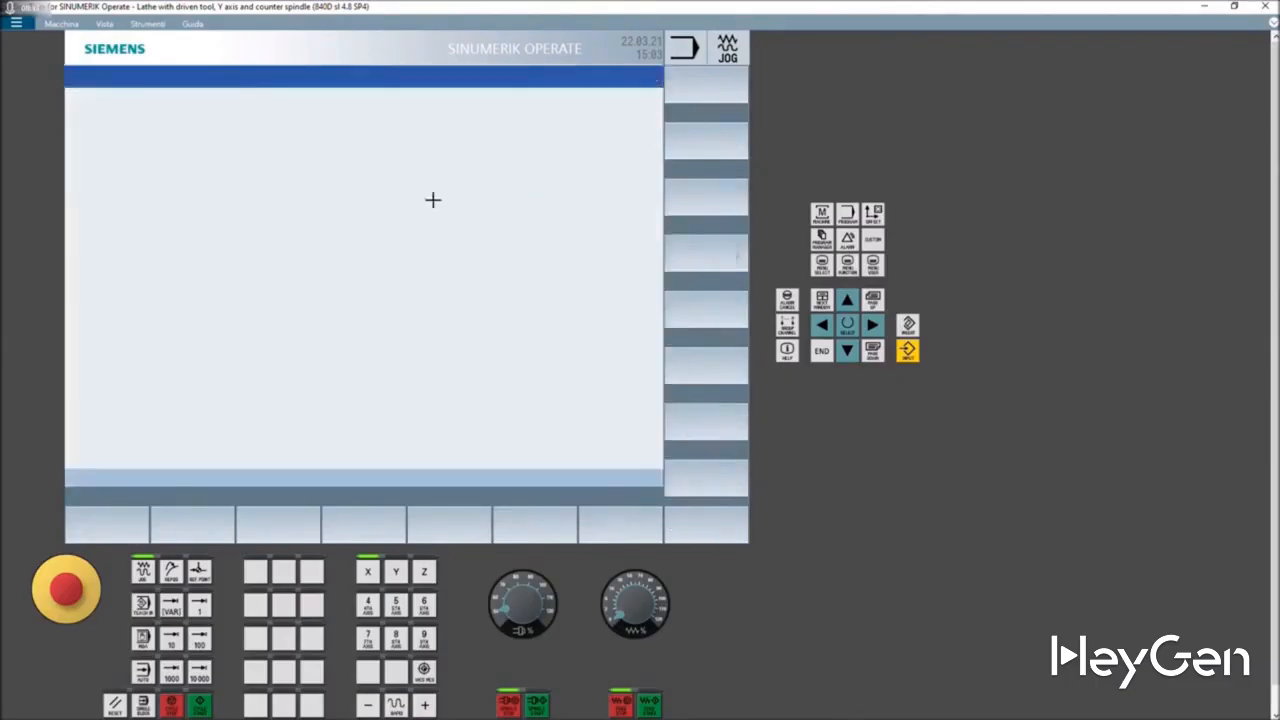
- Open Profilo.dxf from the Documenti folder on drive D: as the source of the profile
click(91, 234)
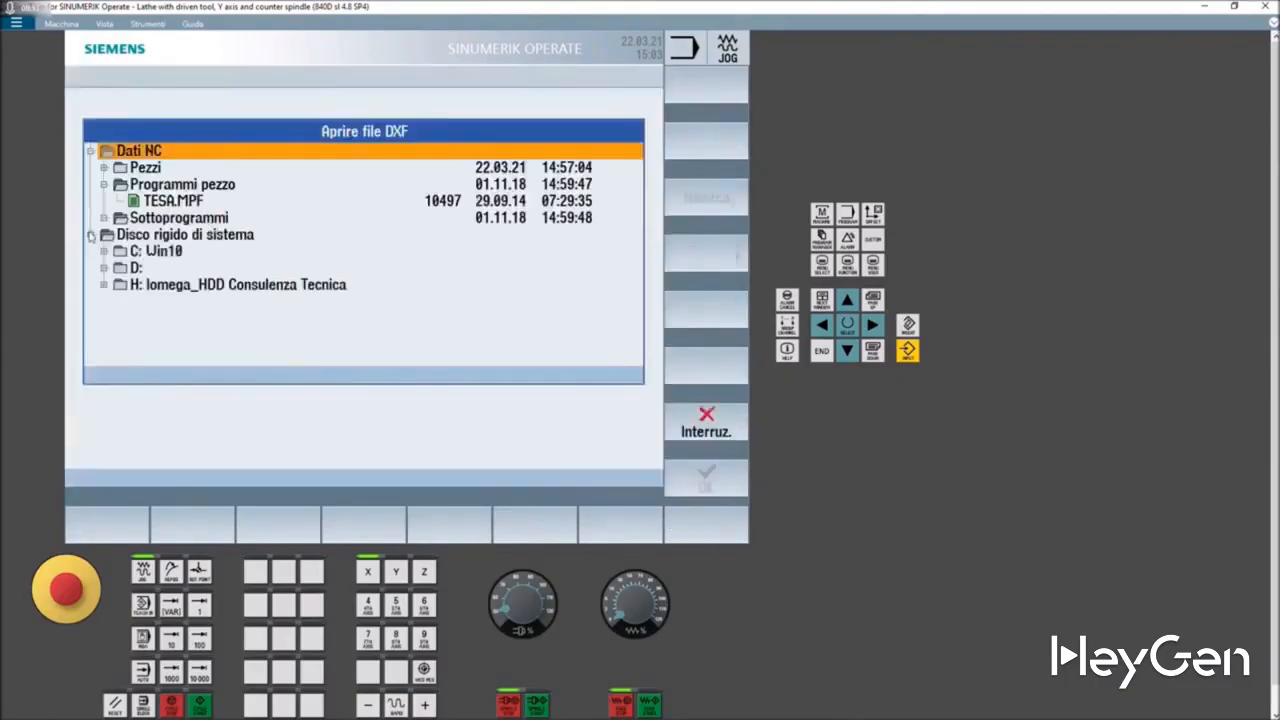
click(104, 268)
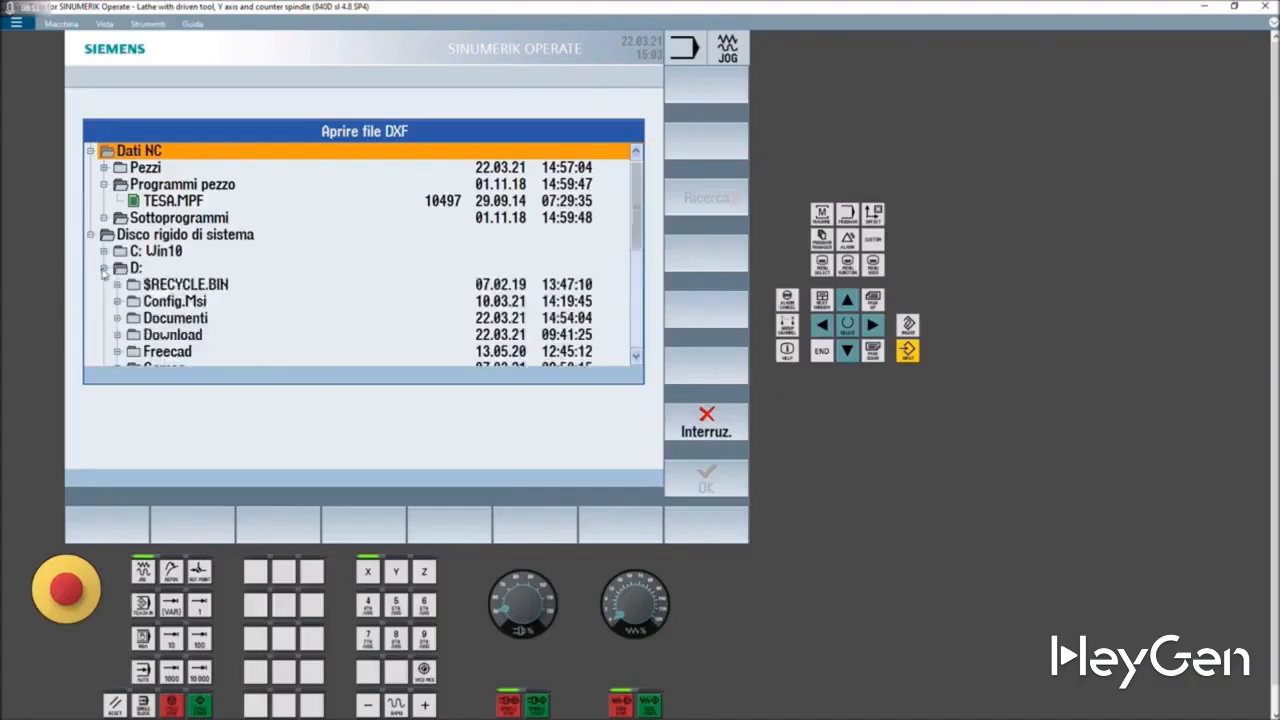
scroll(174, 312, down, 1)
scroll(188, 338, down, 1)
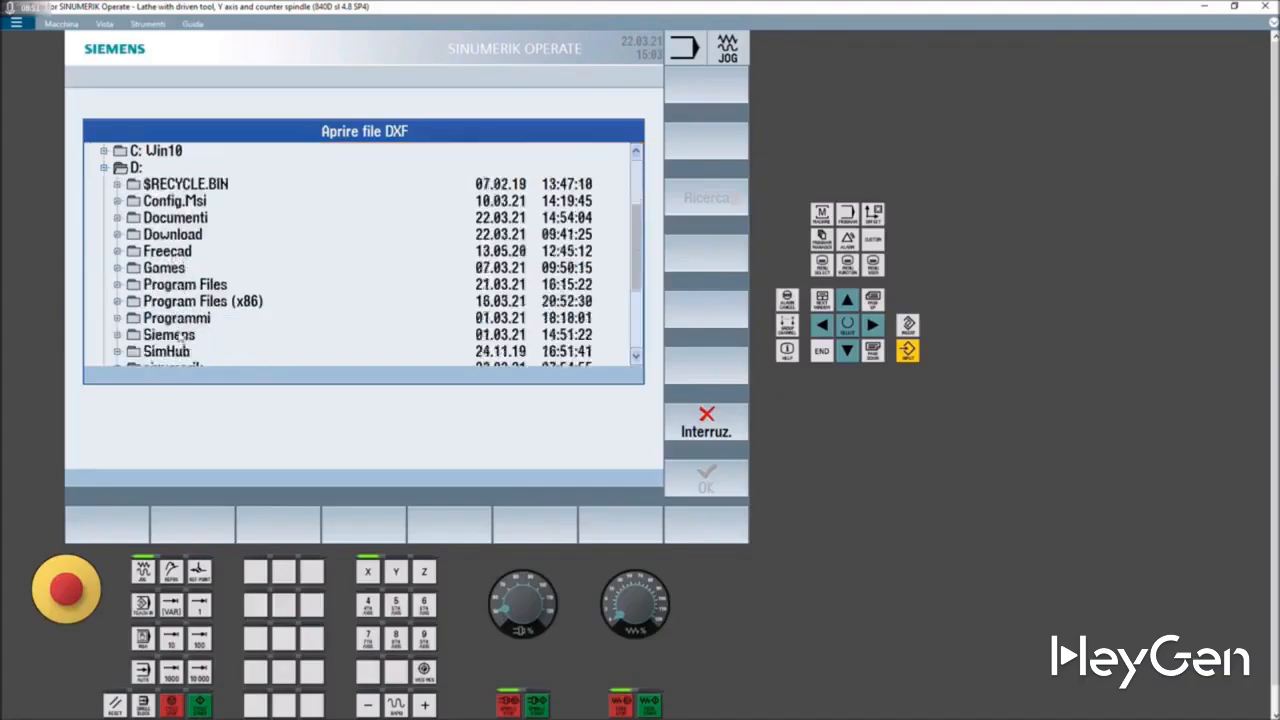
click(172, 220)
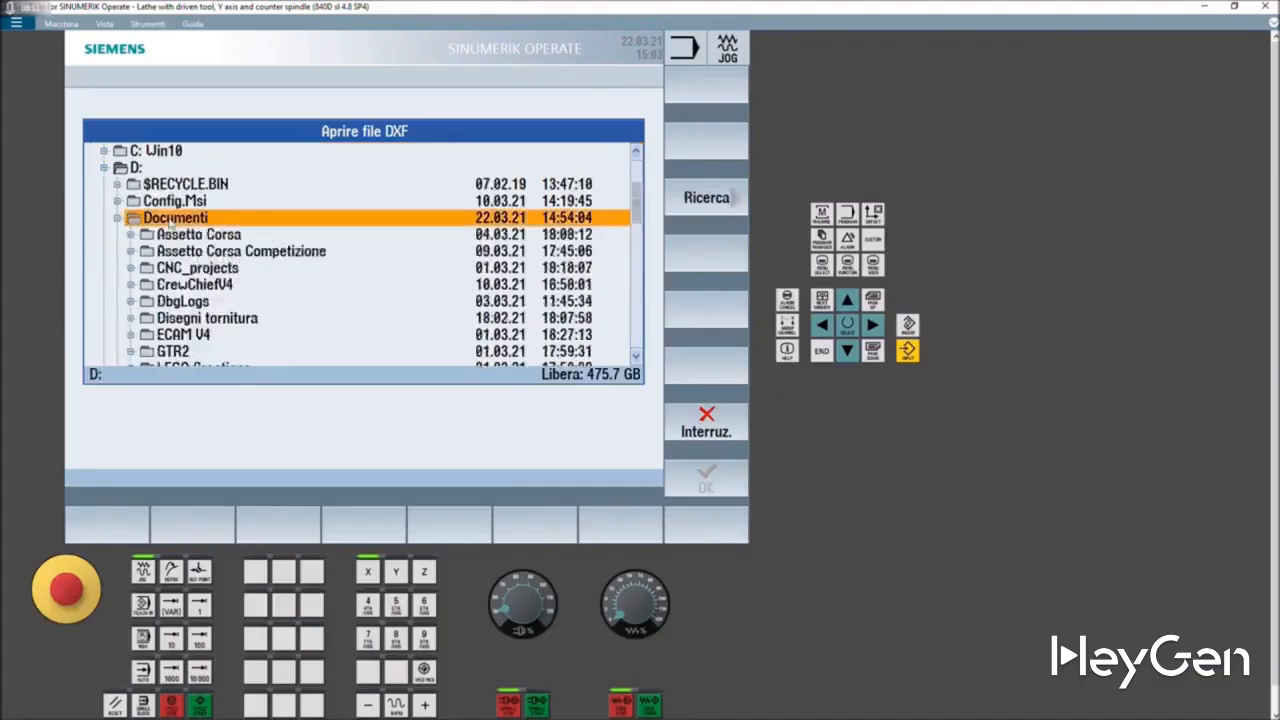
scroll(245, 257, down, 5)
scroll(245, 257, down, 2)
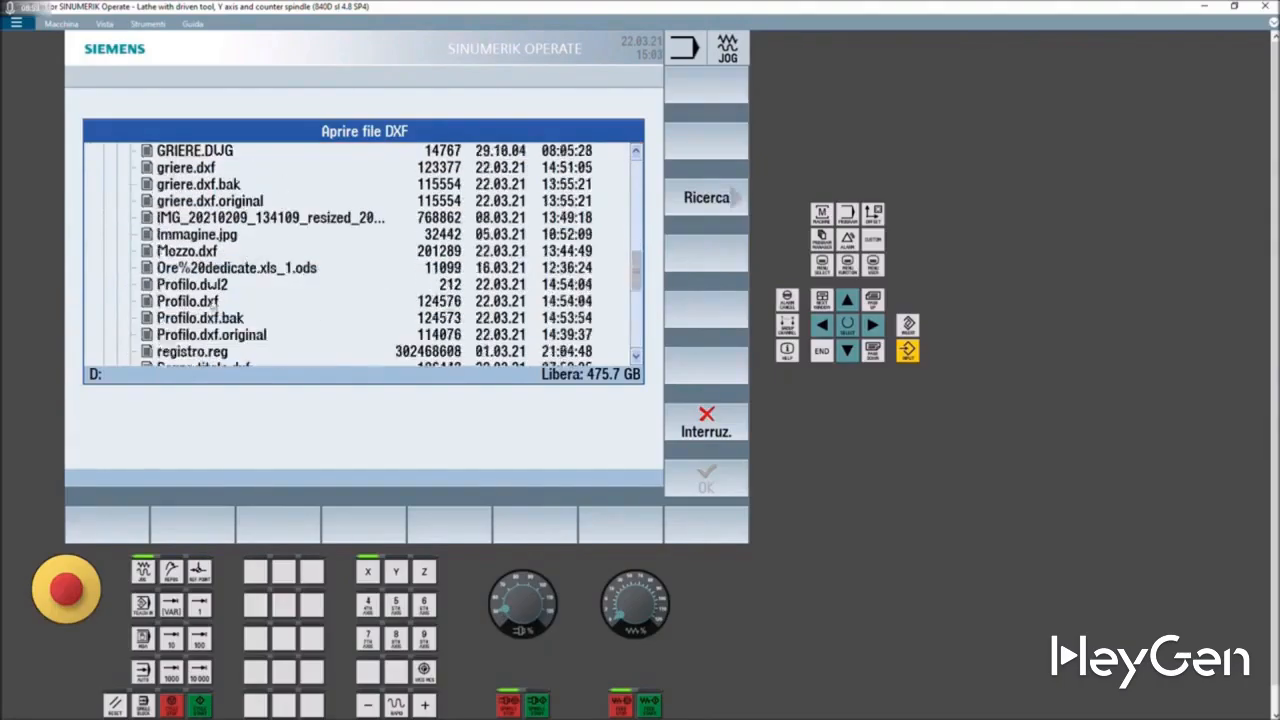
double_click(196, 303)
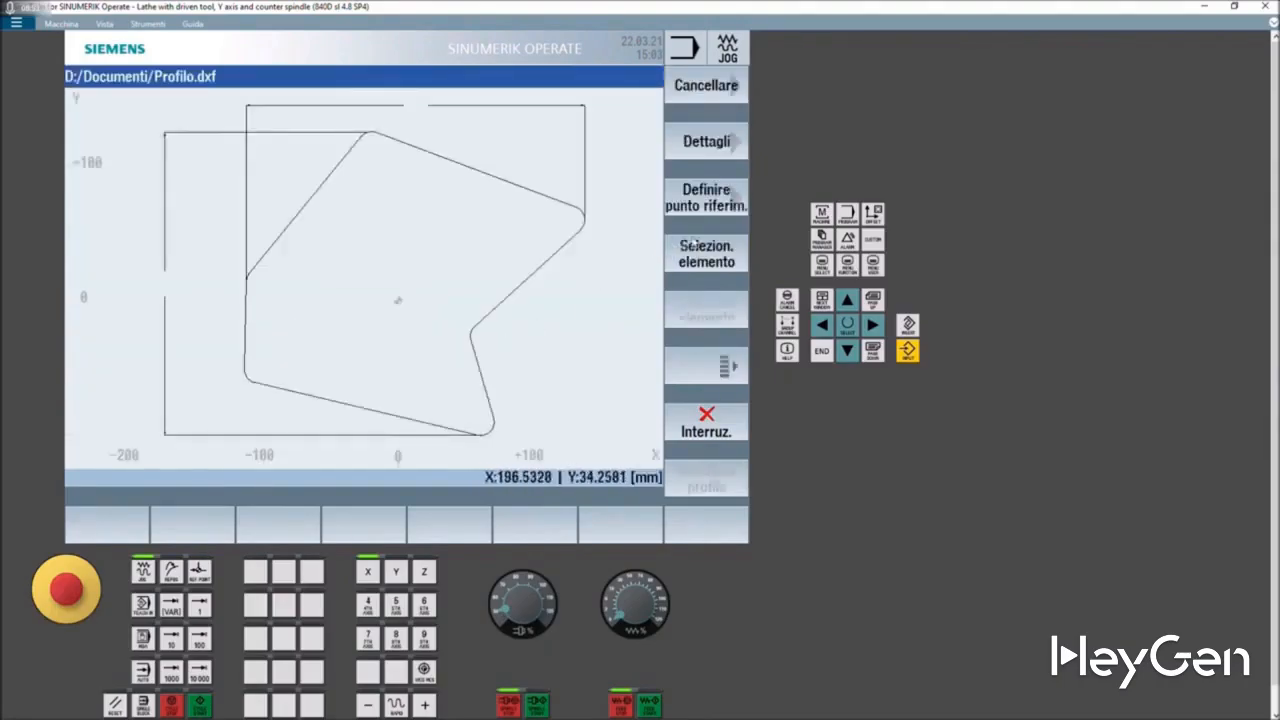
- Place the reference point at the origin with the cursor, and start the contour at the lower end of the upper-left sloping line
click(700, 205)
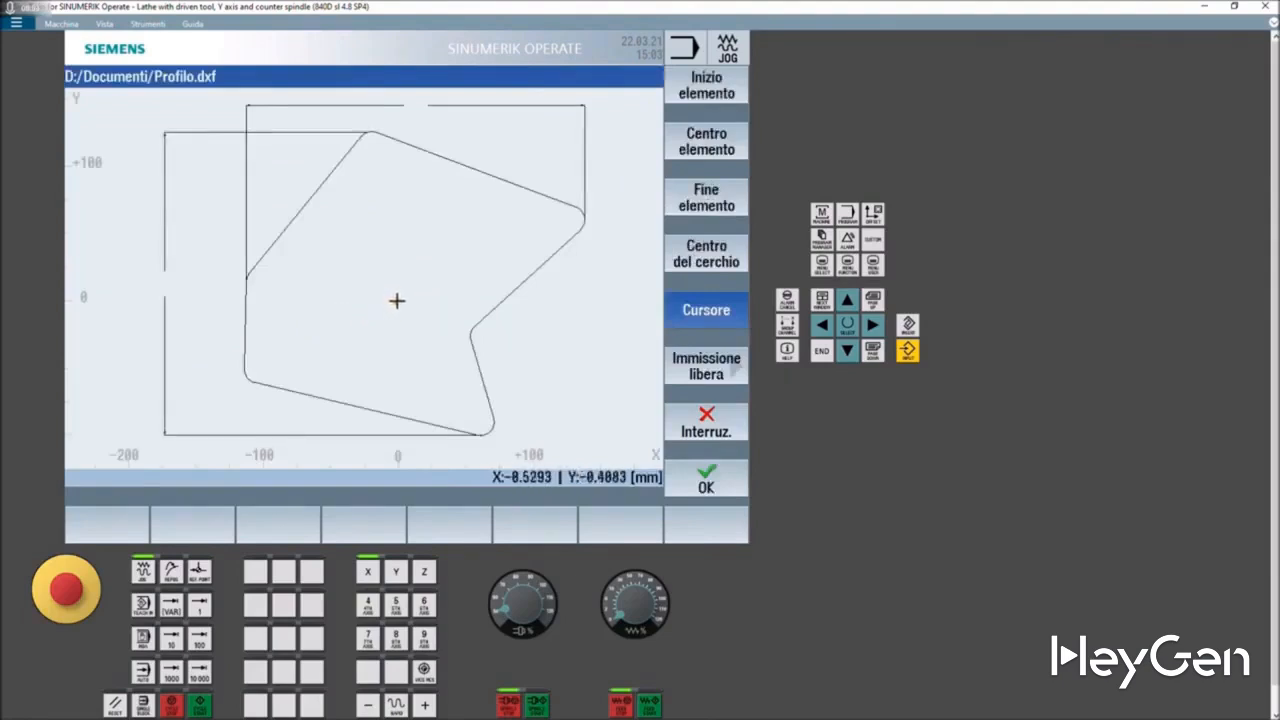
click(705, 318)
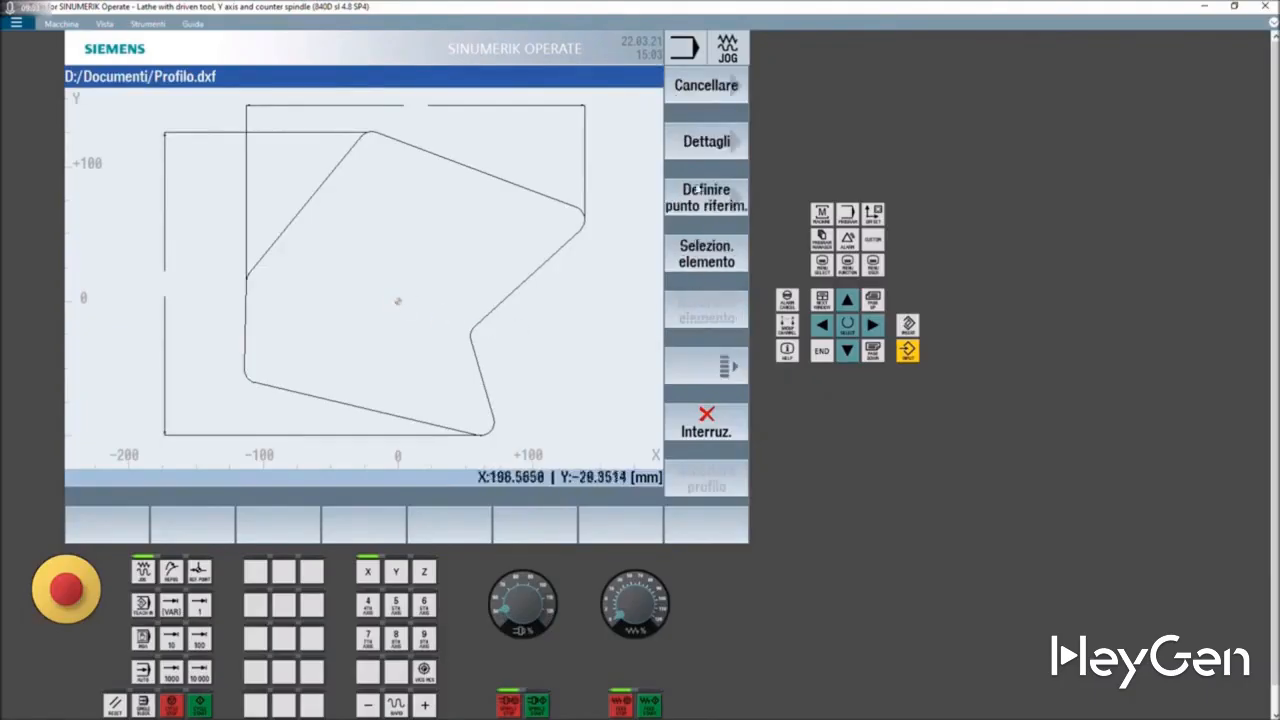
click(714, 262)
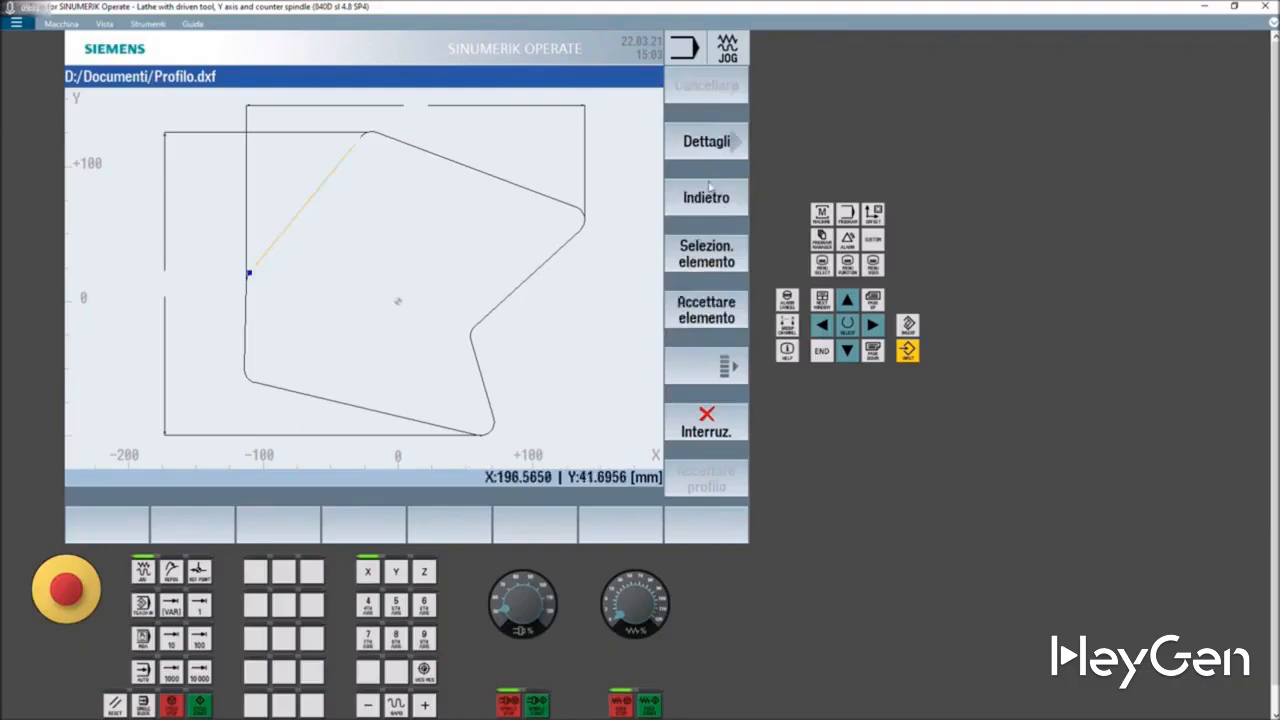
click(716, 311)
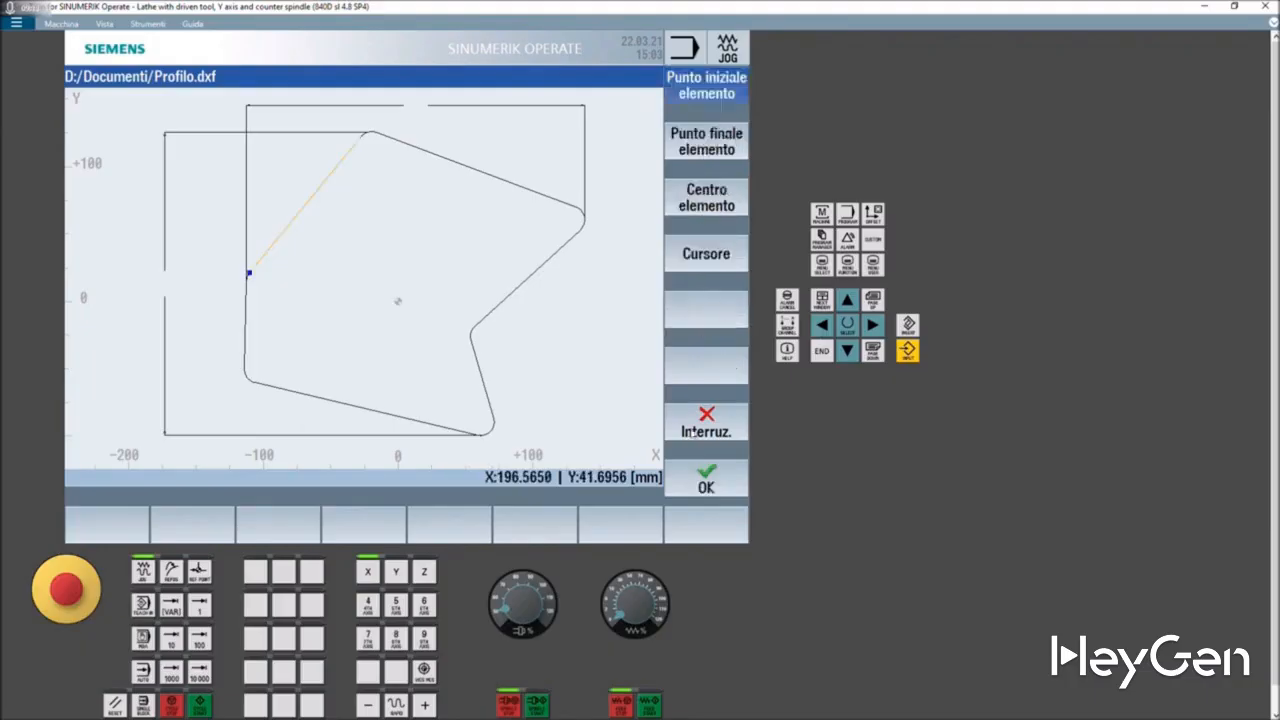
click(706, 480)
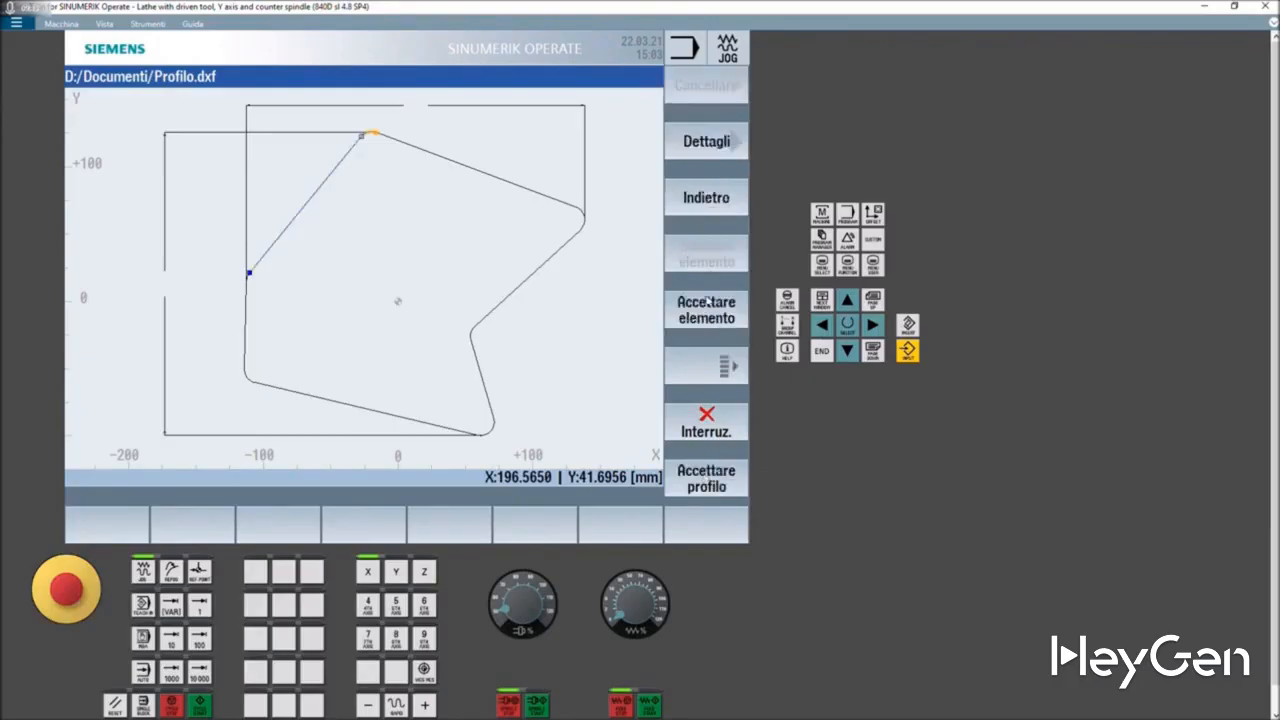
- Accept all remaining contour elements in sequence until the contour closes at its start point
click(706, 309)
click(706, 309)
click(706, 309)
click(706, 309)
click(706, 309)
click(706, 309)
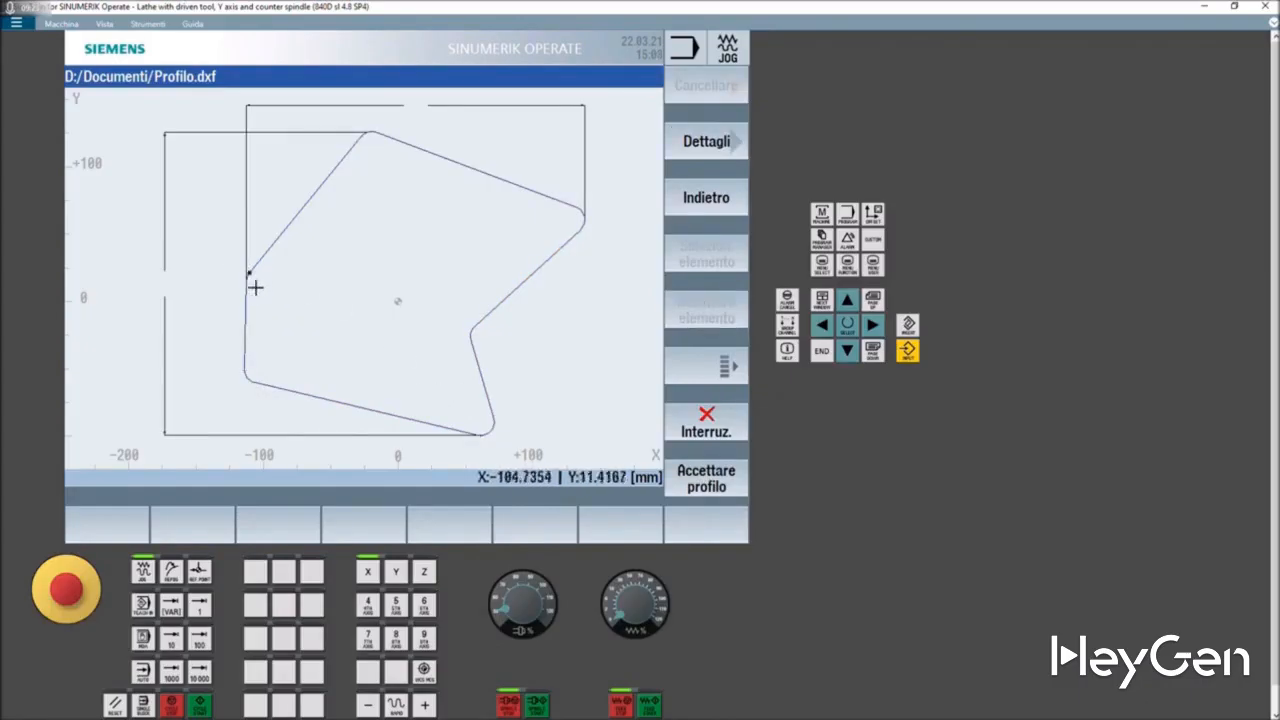
- Finish the DXF acquisition of the closed contour and accept the PROFILO profile into the program
click(706, 479)
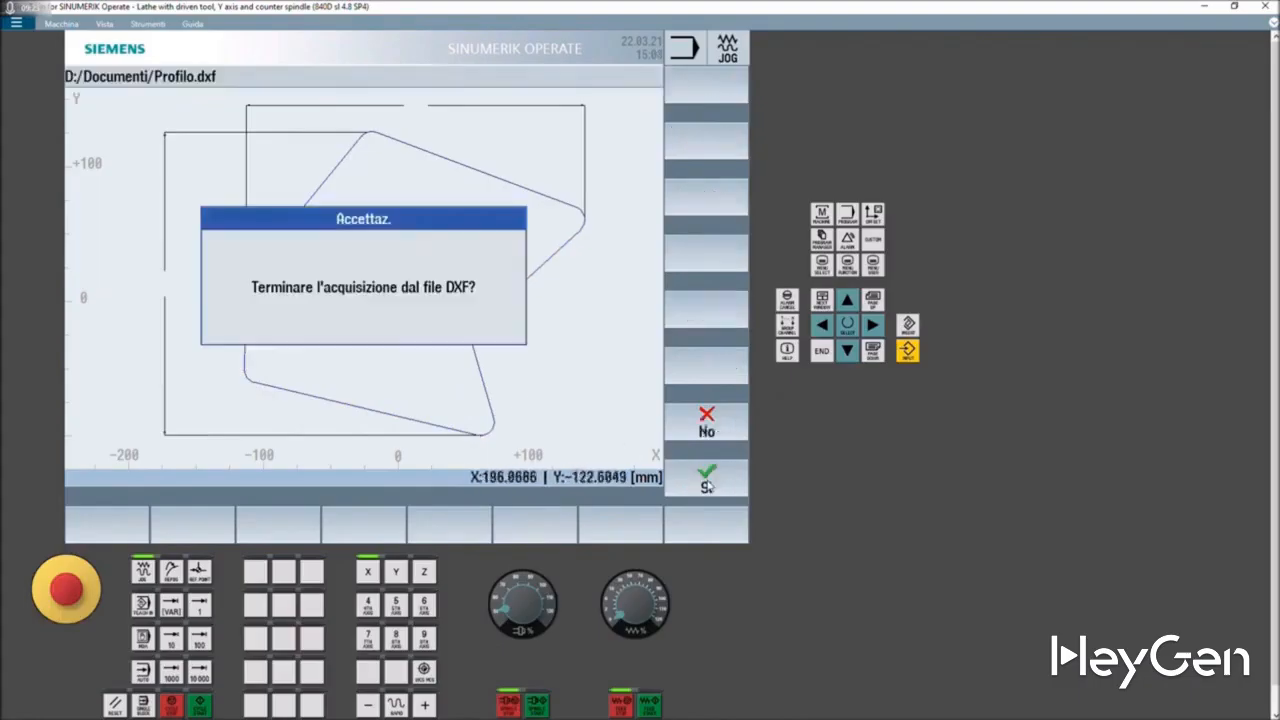
click(720, 479)
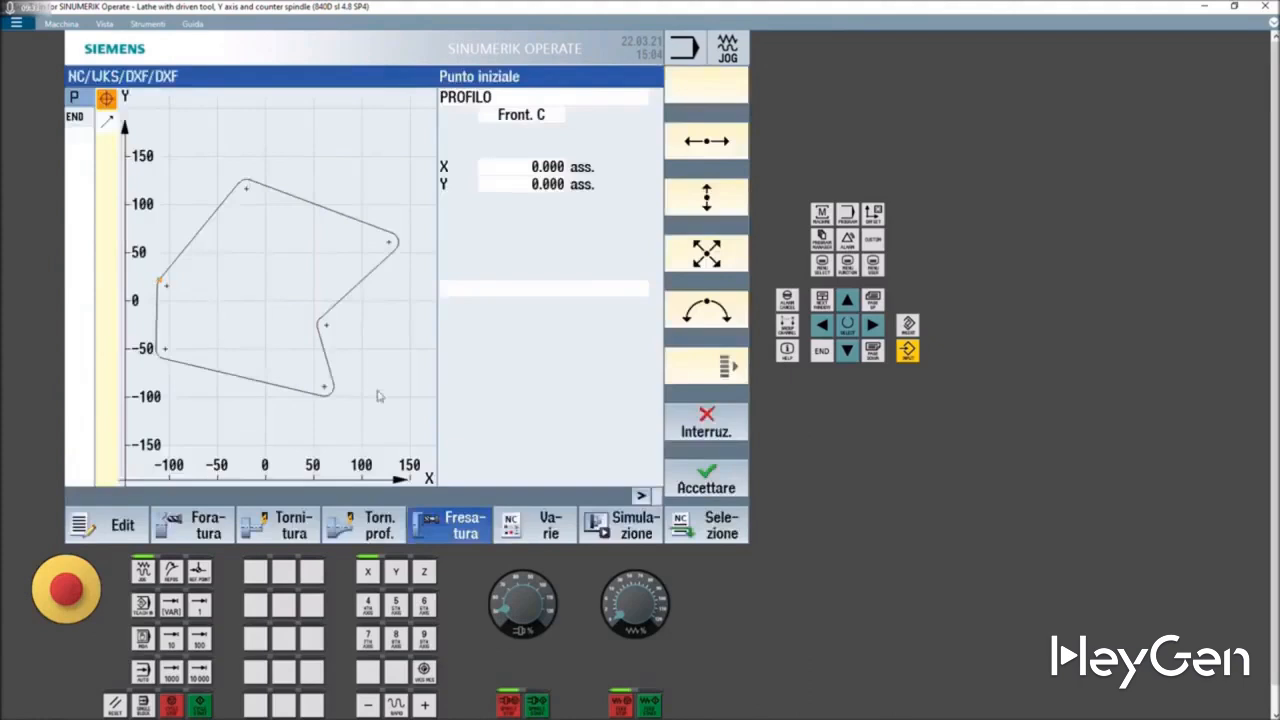
click(718, 489)
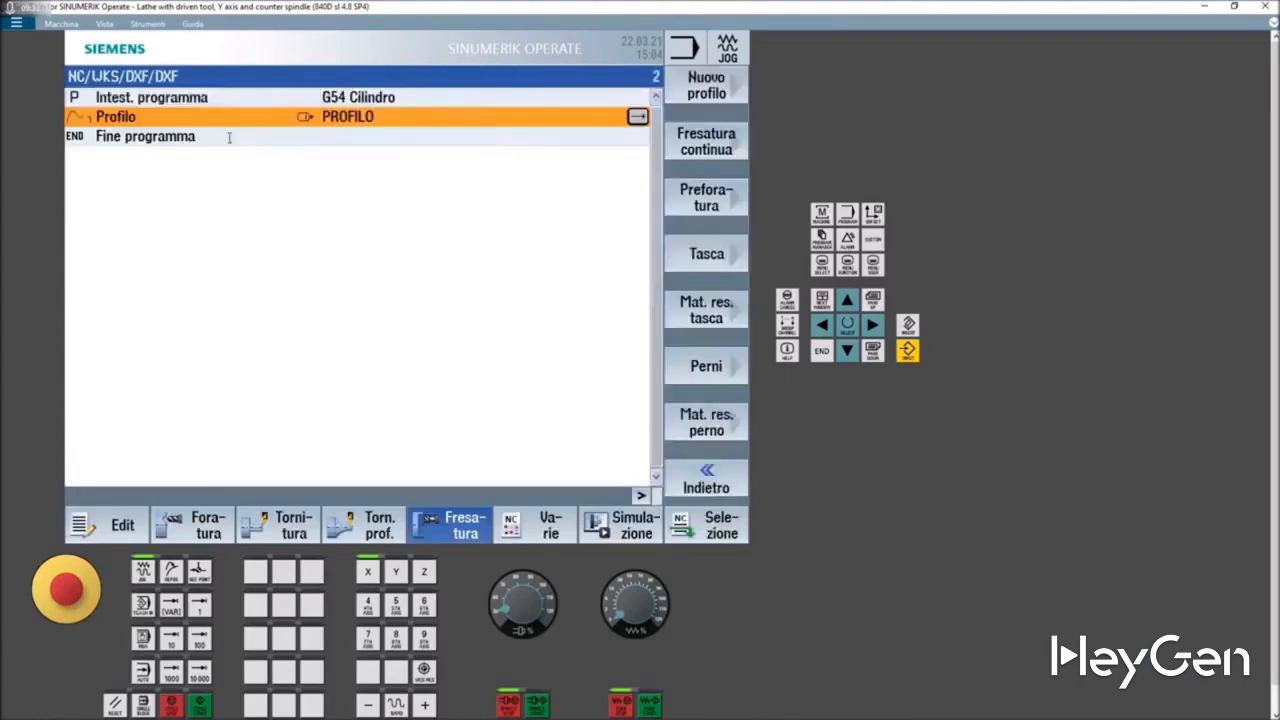
- Start a pocket-milling cycle for the imported profile and select the tool fresa 10 from magazine place 9
click(708, 256)
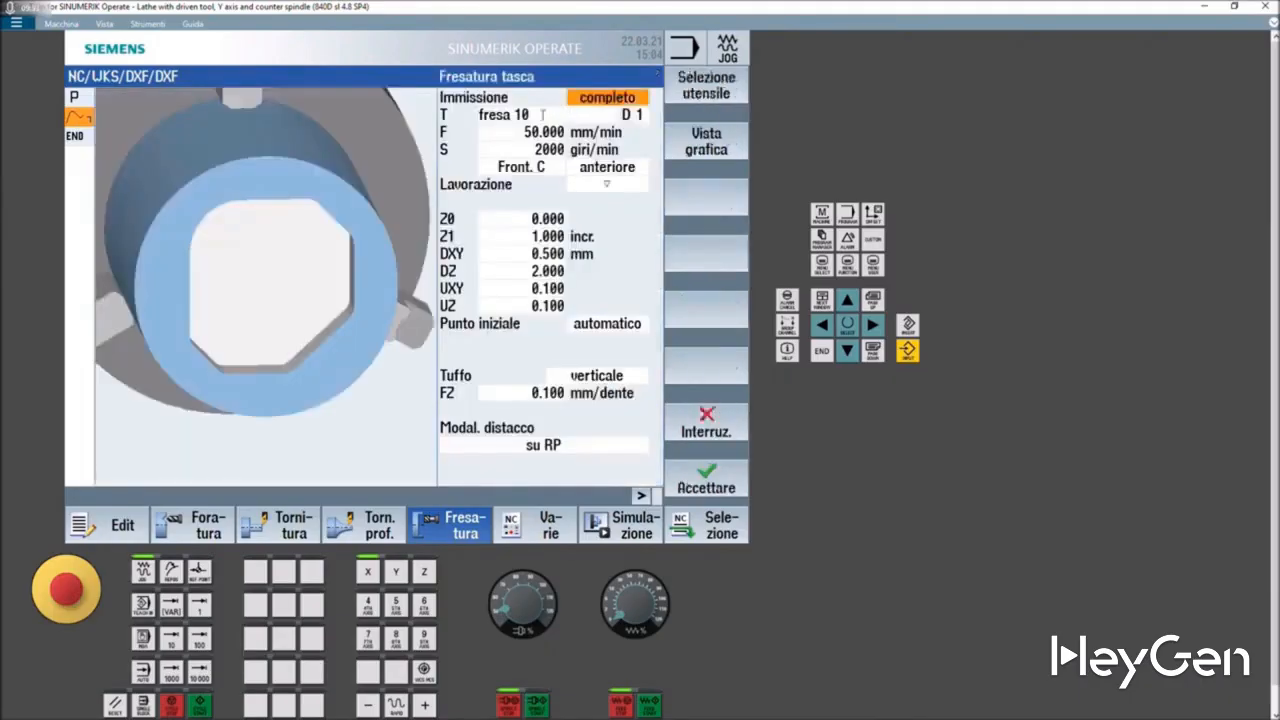
click(570, 116)
click(706, 88)
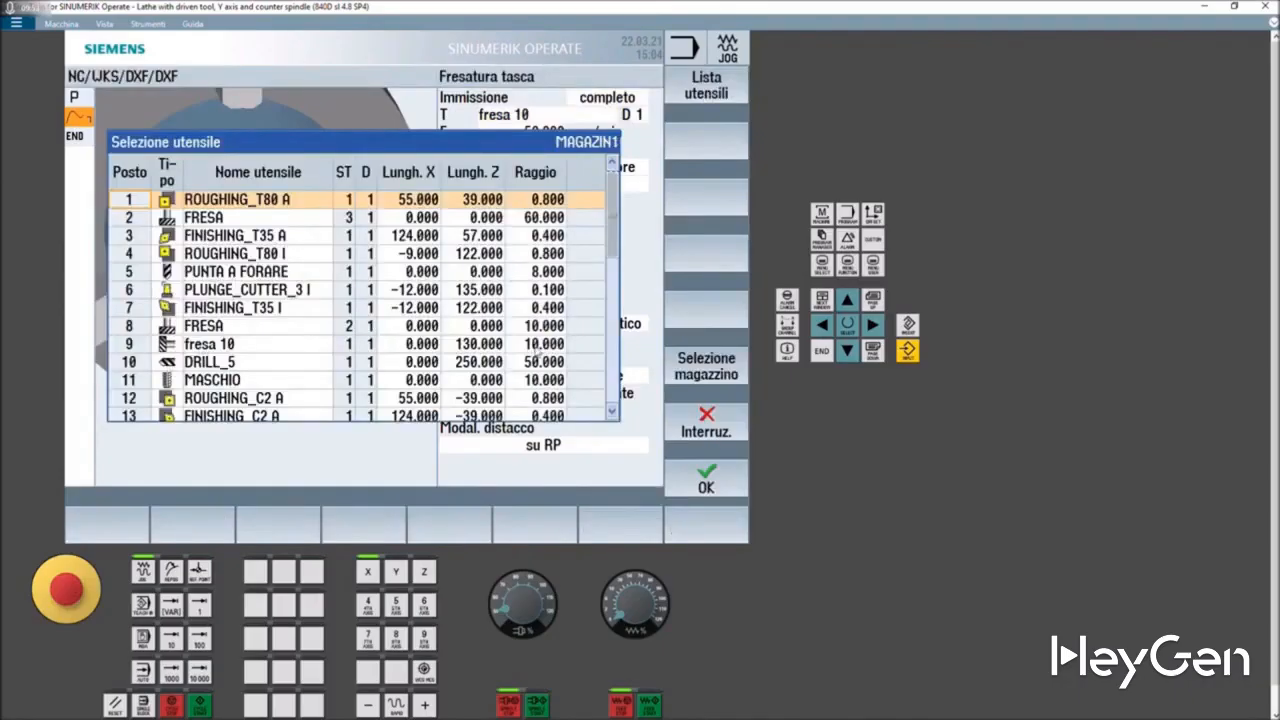
click(539, 345)
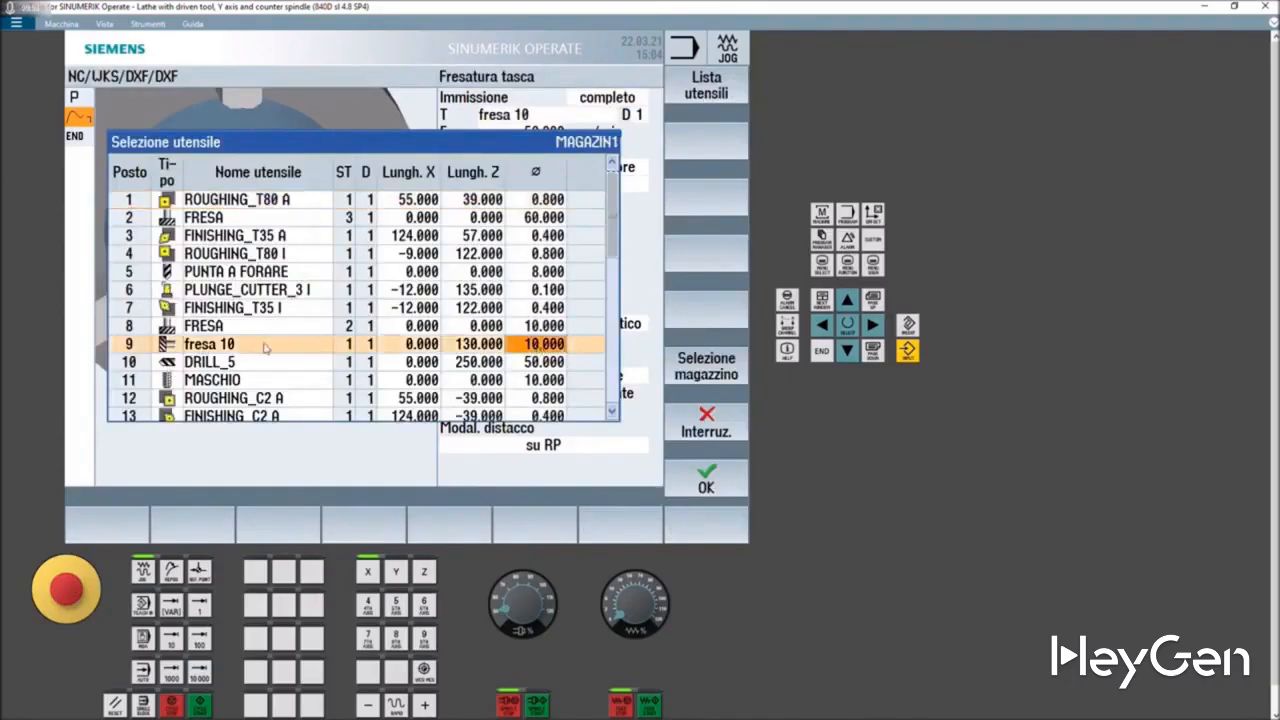
click(700, 484)
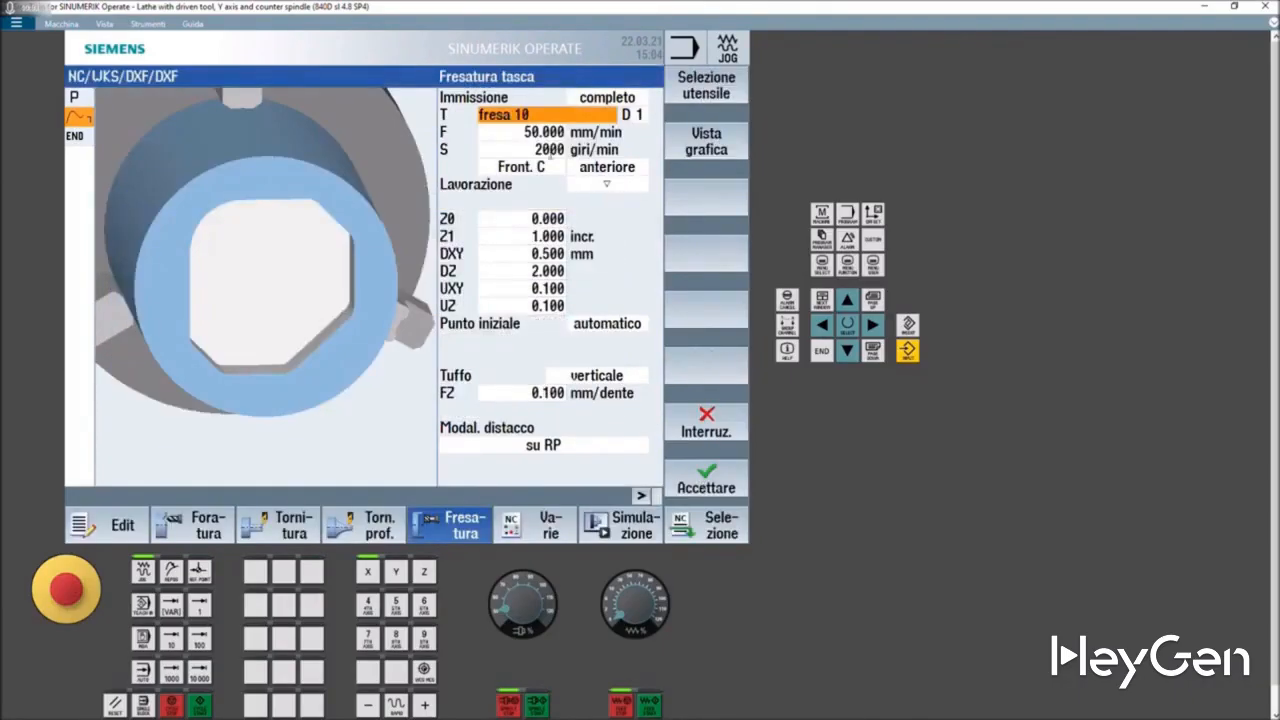
- Set the pocket's plane infeed DXY to 9 mm, incremental depth Z1 to 10 and maximum depth infeed DZ to 5
click(540, 131)
click(547, 218)
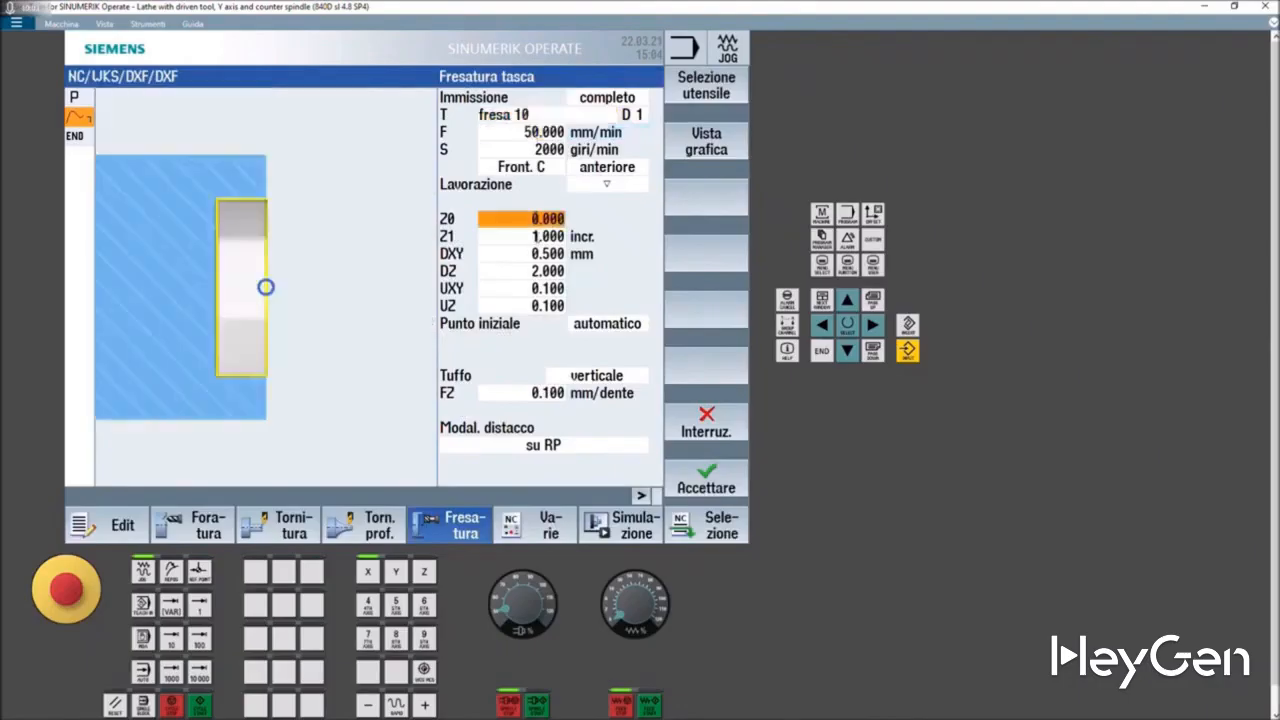
click(544, 256)
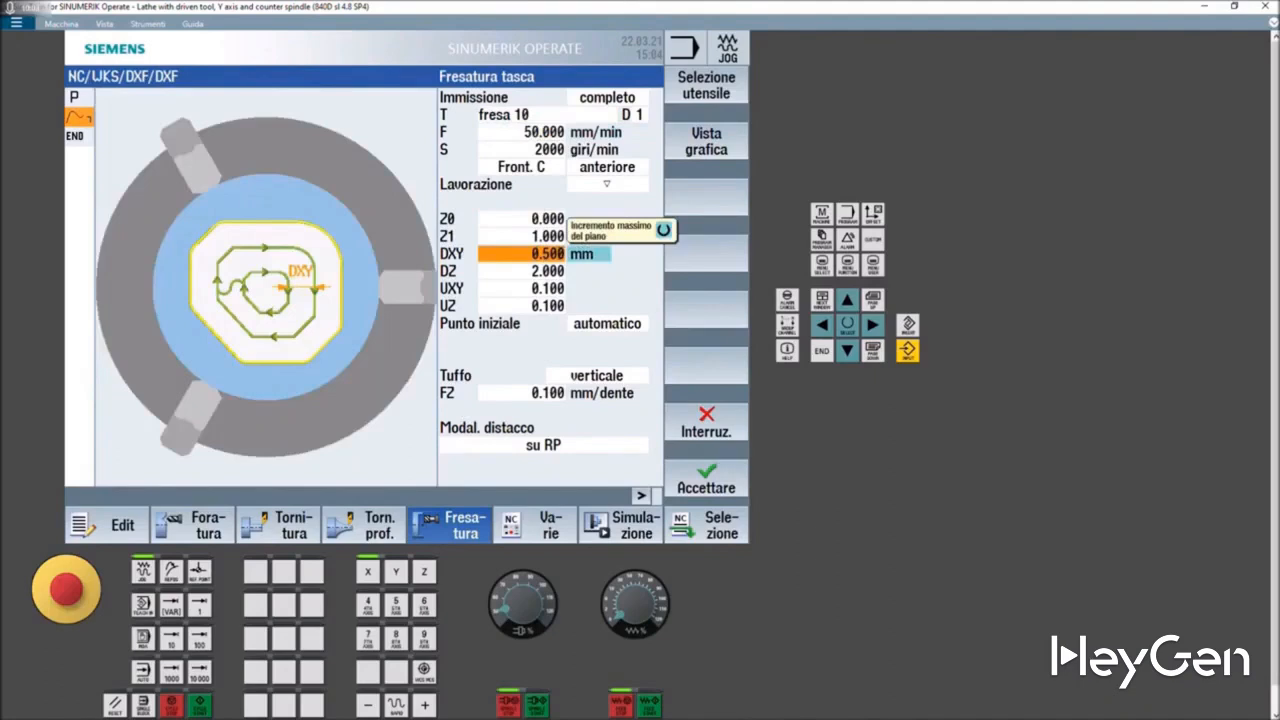
text(9)
key(Return)
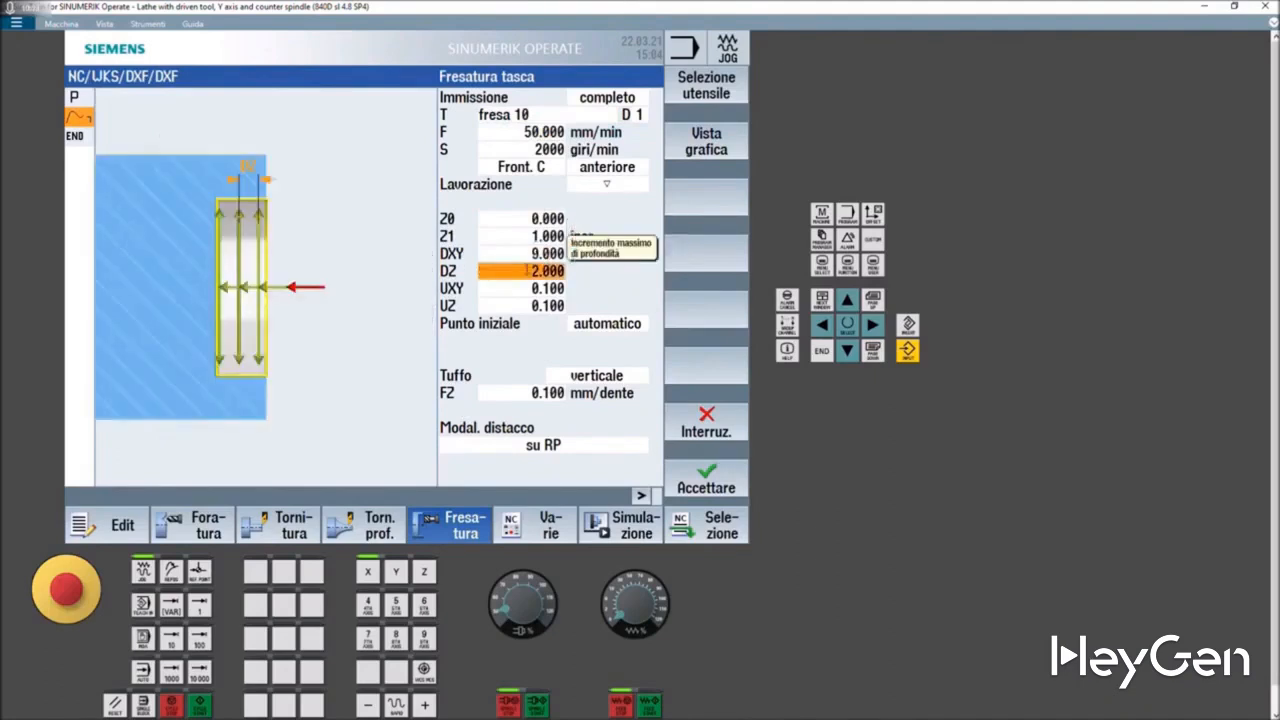
click(526, 240)
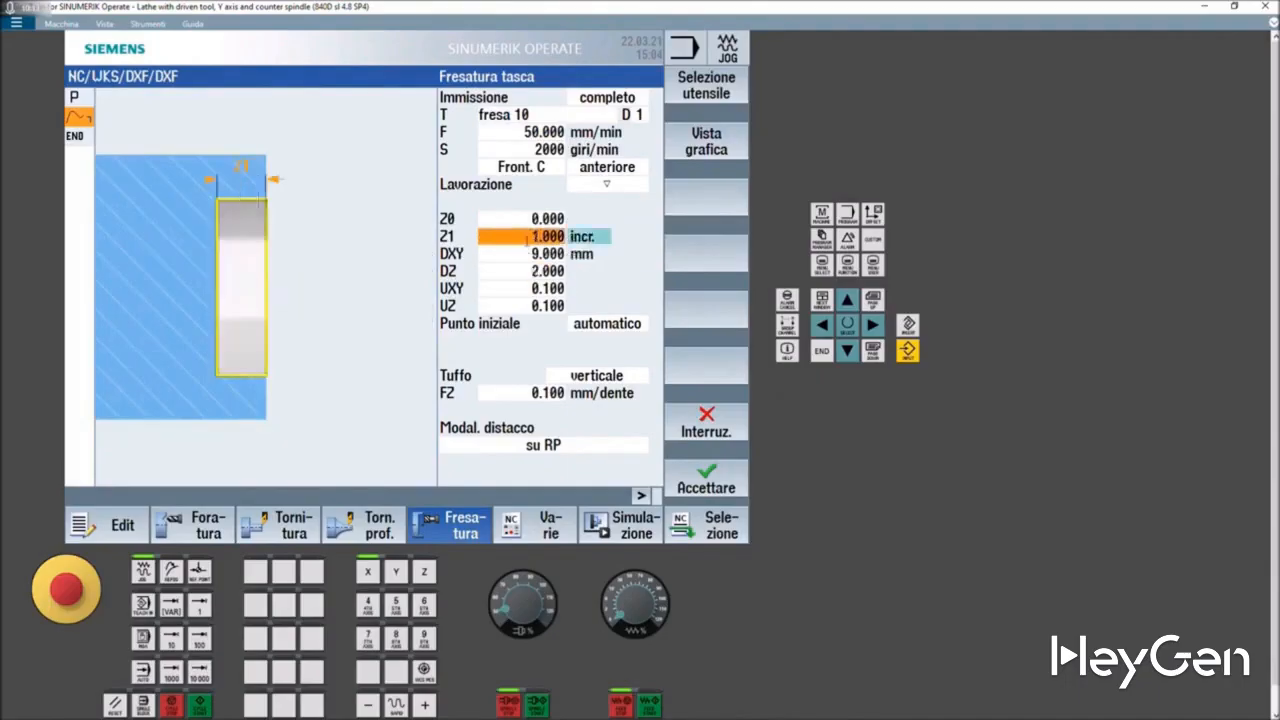
text(10)
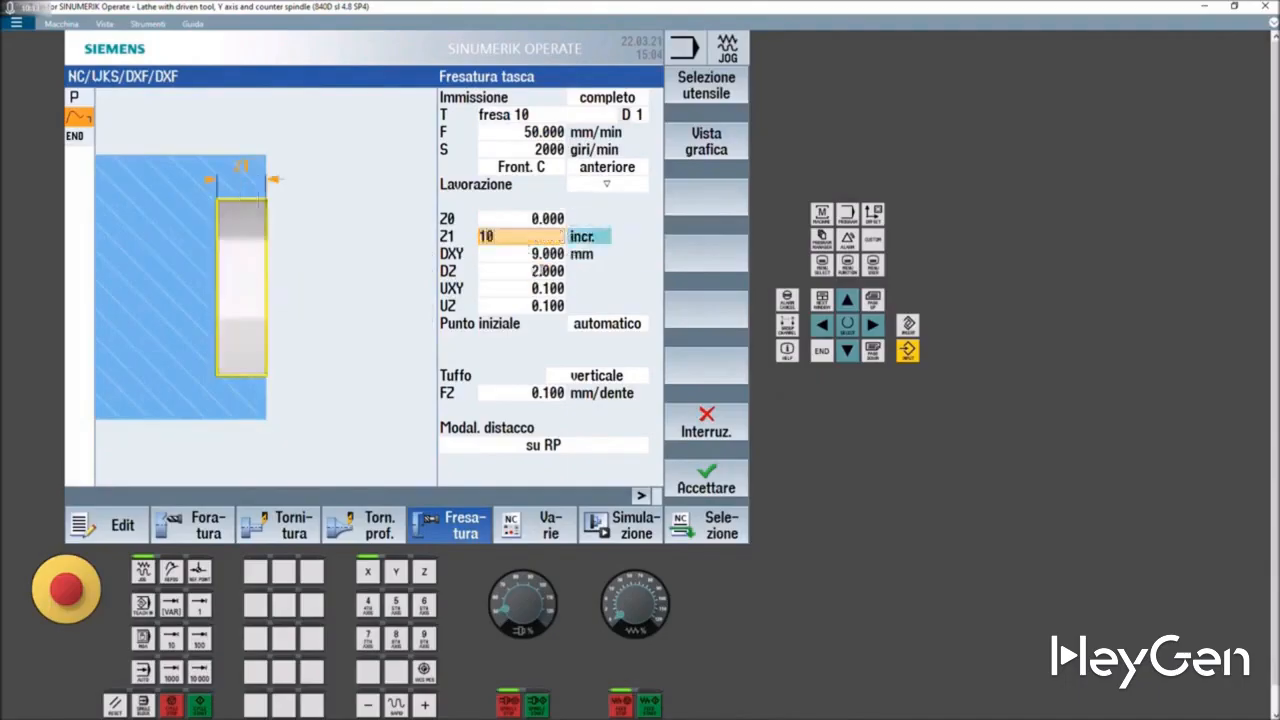
click(540, 270)
text(5)
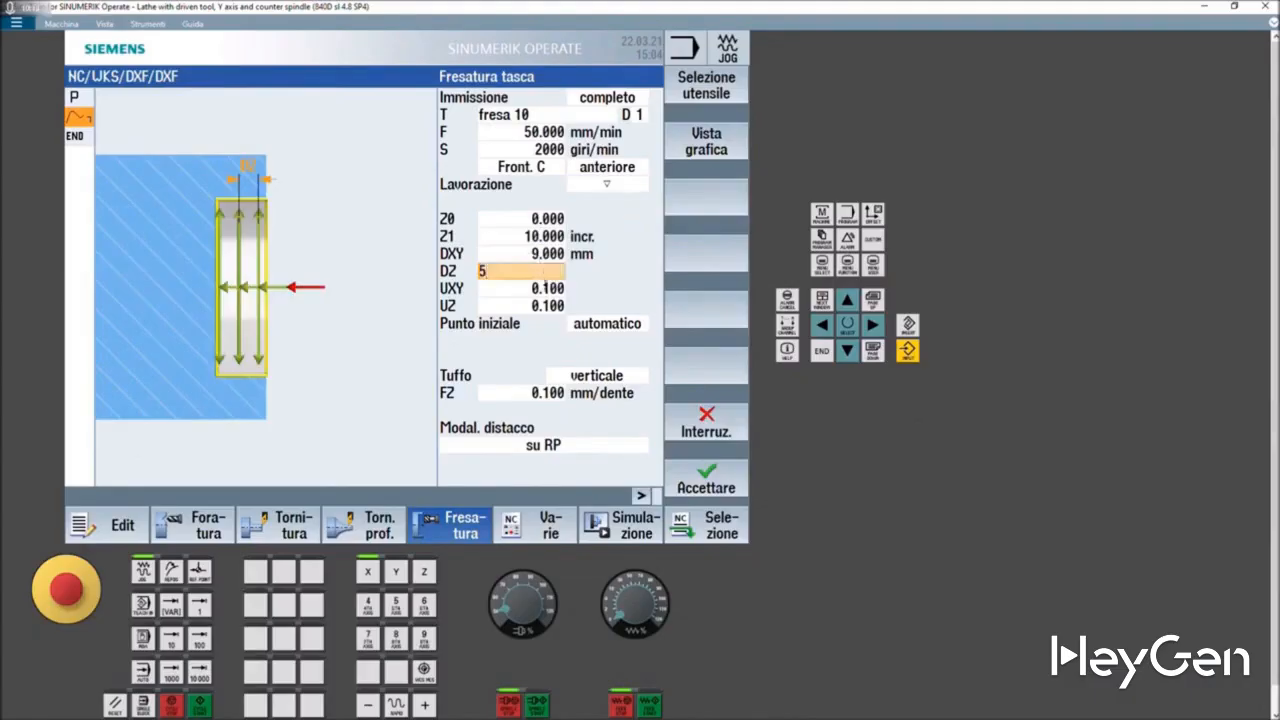
key(Return)
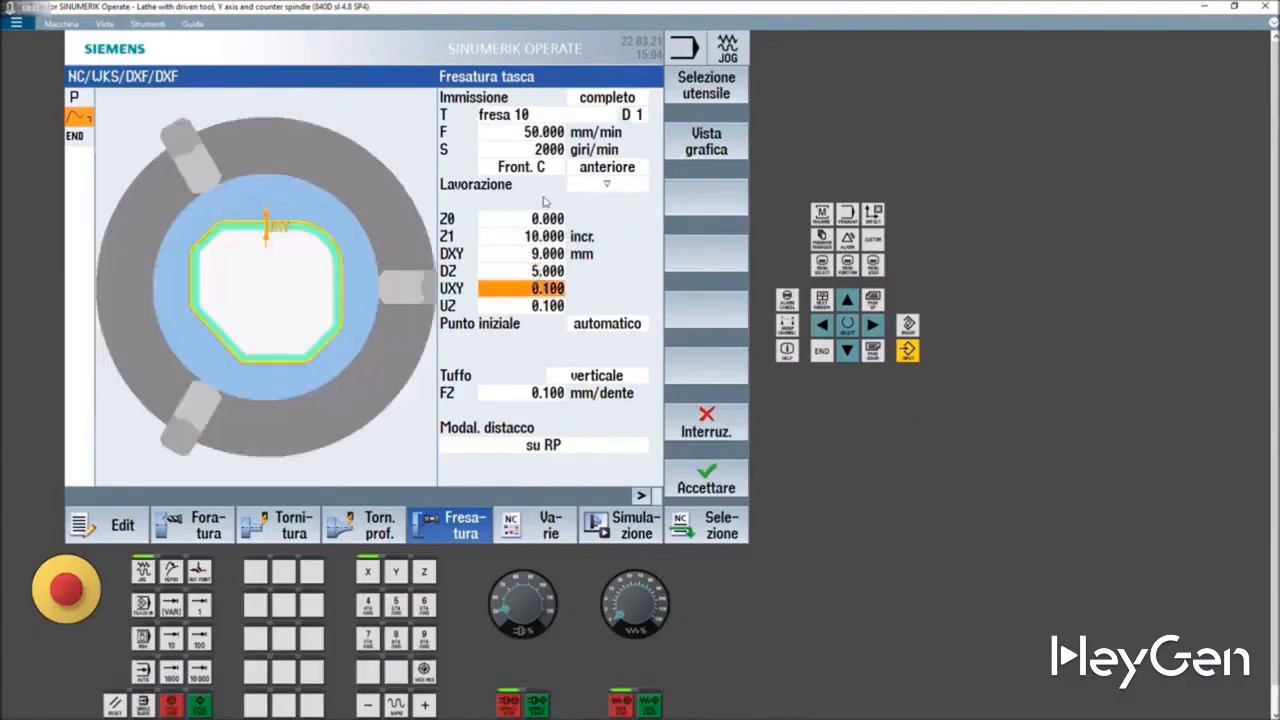
- Choose roughing (▽) as the pocket's machining type and accept the pocket-milling cycle into the program
click(604, 186)
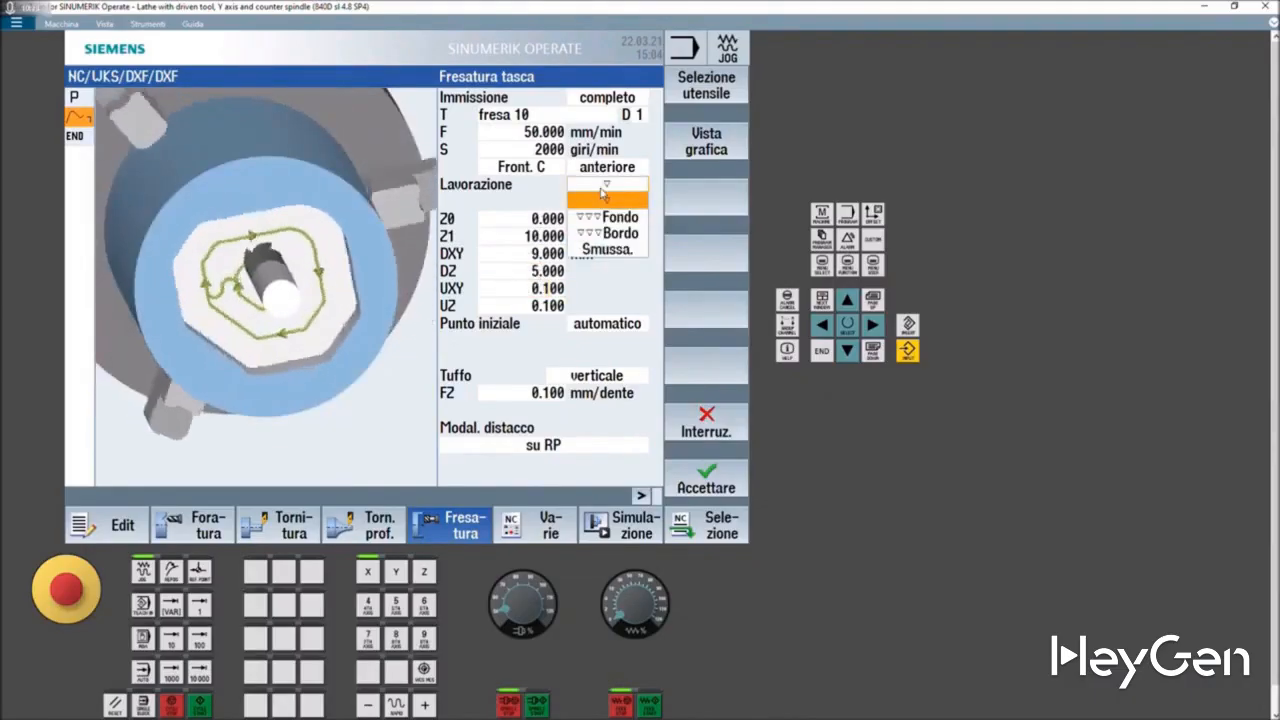
click(602, 190)
click(603, 188)
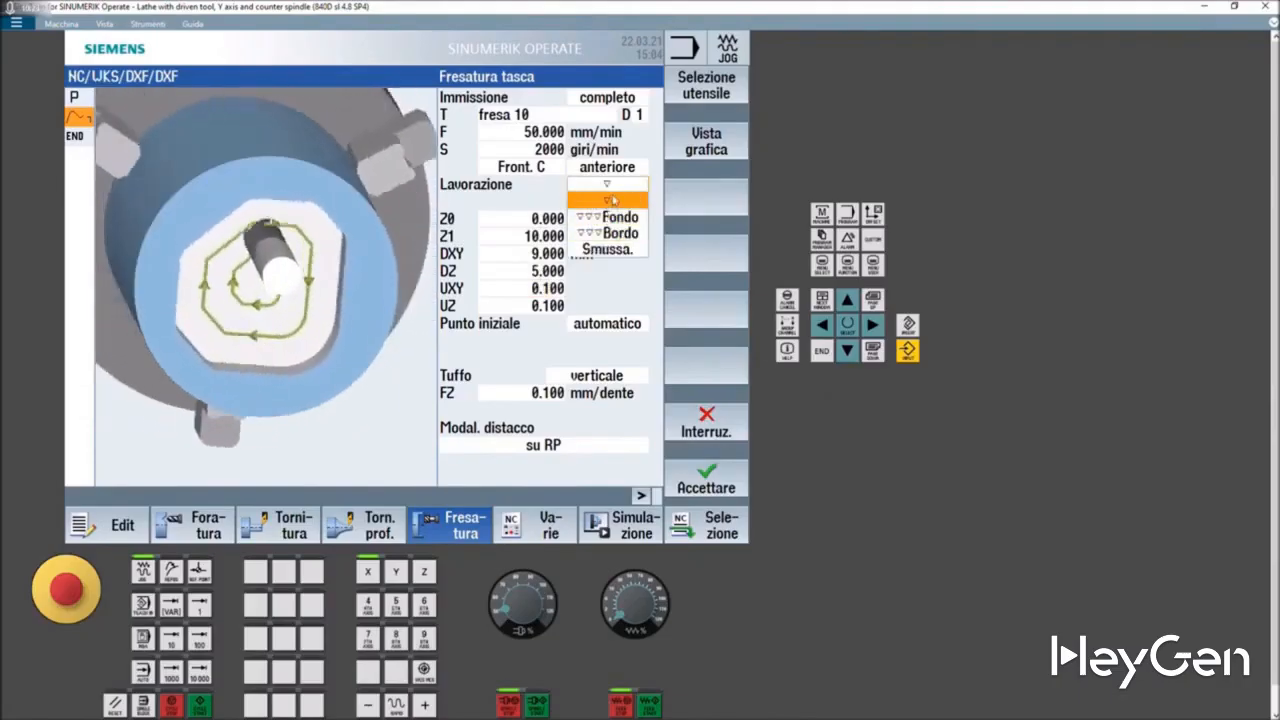
click(610, 201)
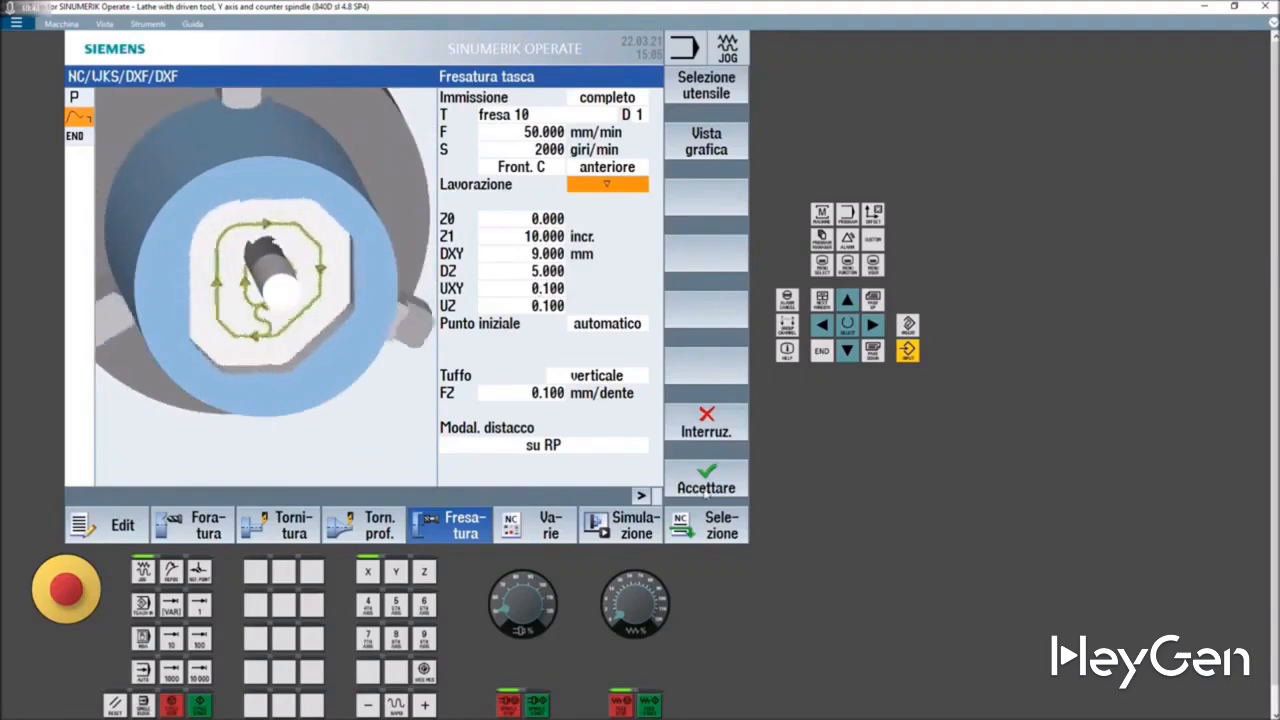
click(705, 487)
- Simulate the pocket program, open the simulation's program control and return to the program editor
click(630, 525)
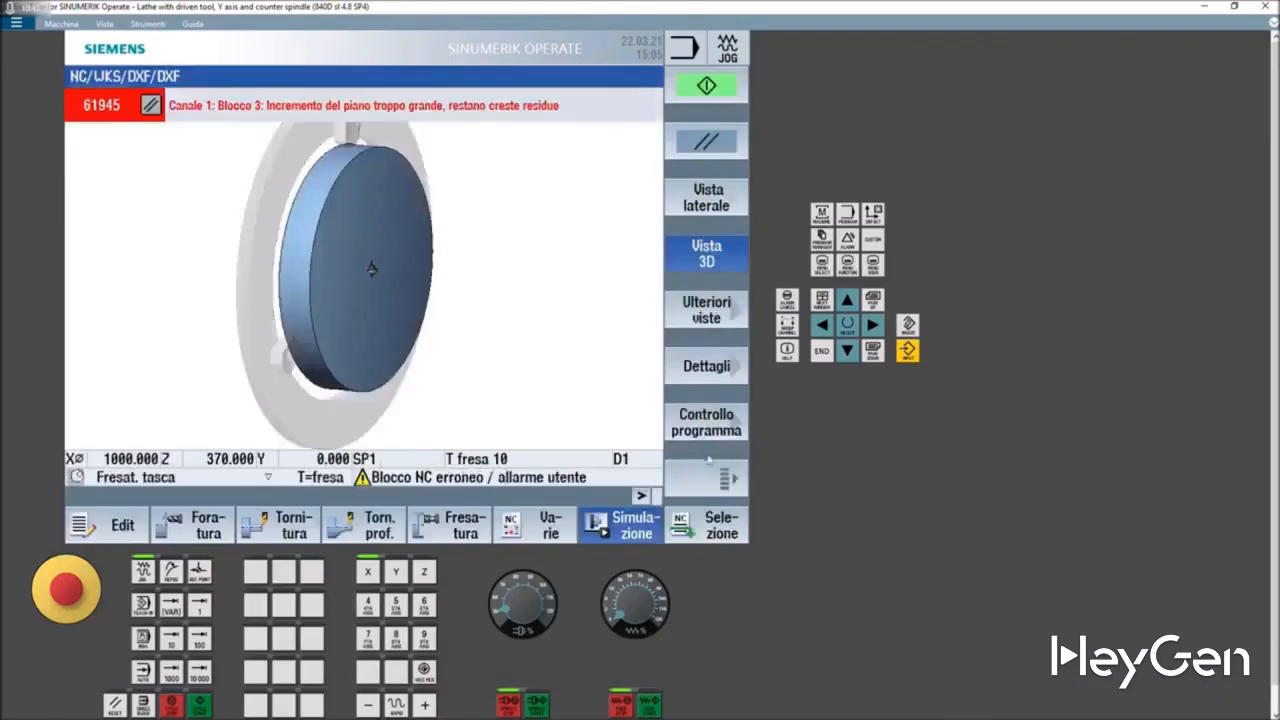
click(708, 438)
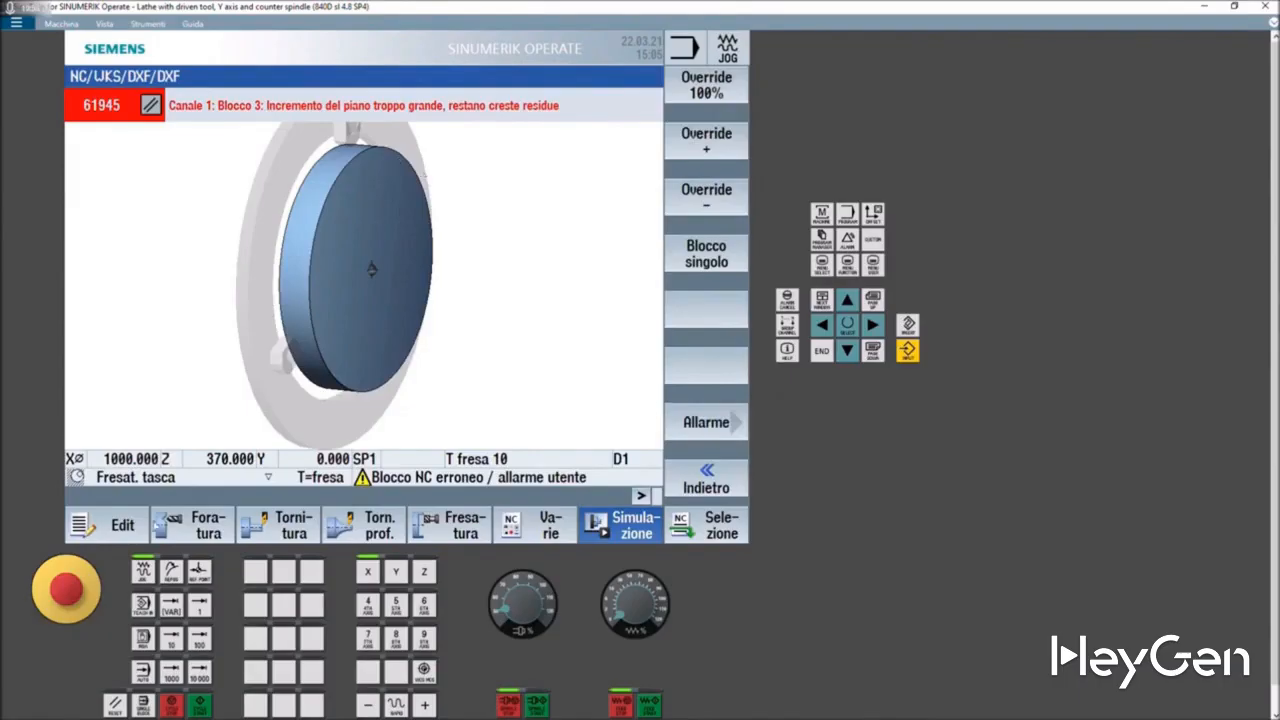
click(122, 525)
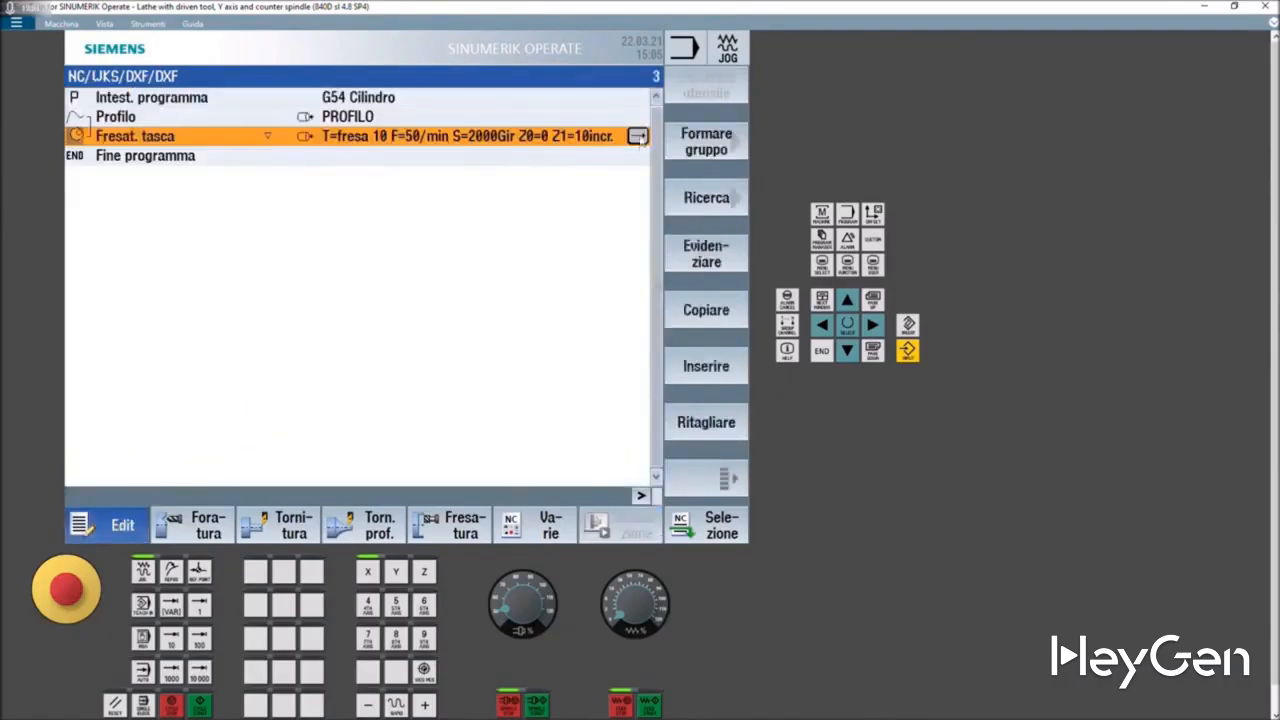
- Edit the pocket-milling cycle to incremental depth Z1 5, plane infeed DXY 5 mm and depth infeed DZ 2, and accept it
click(637, 137)
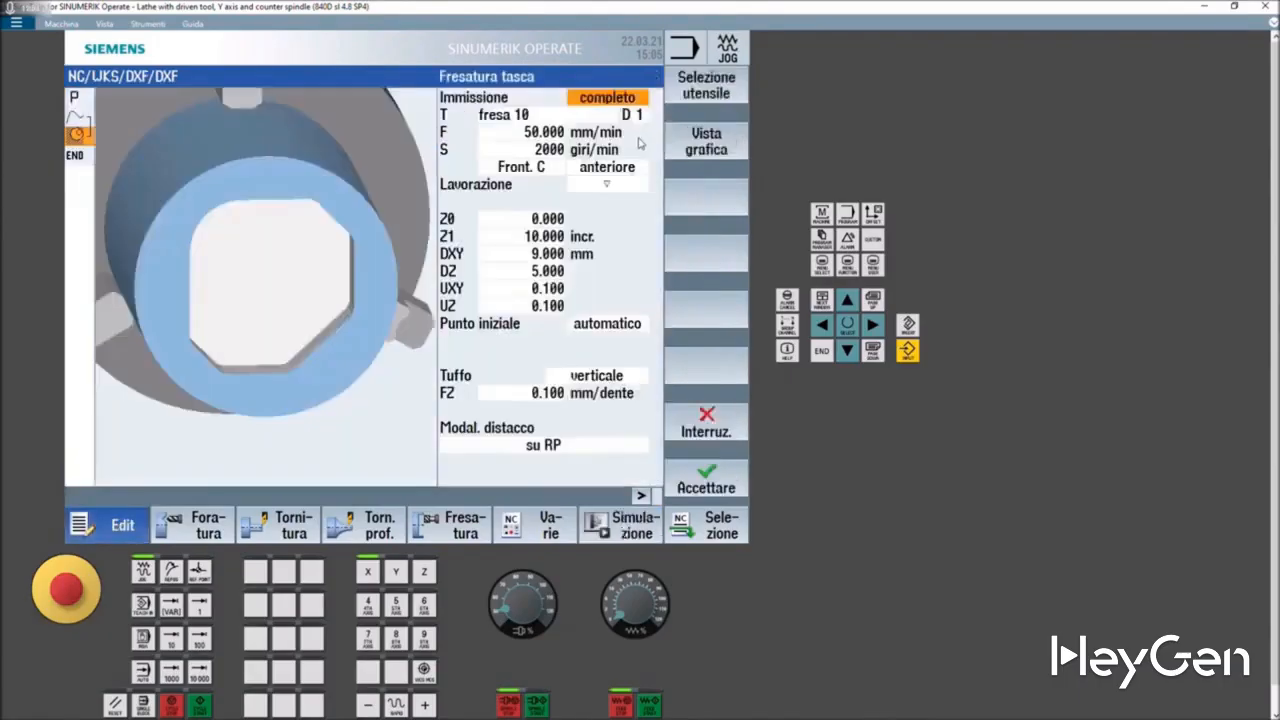
click(523, 236)
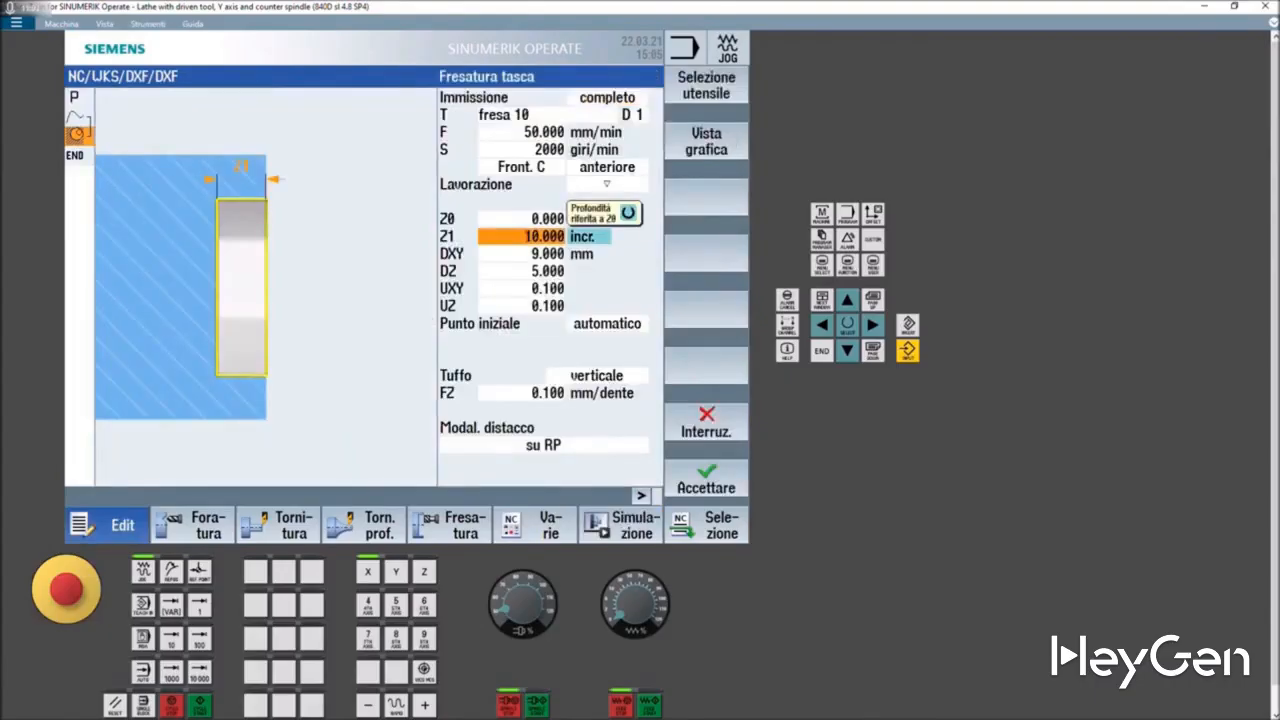
text(5)
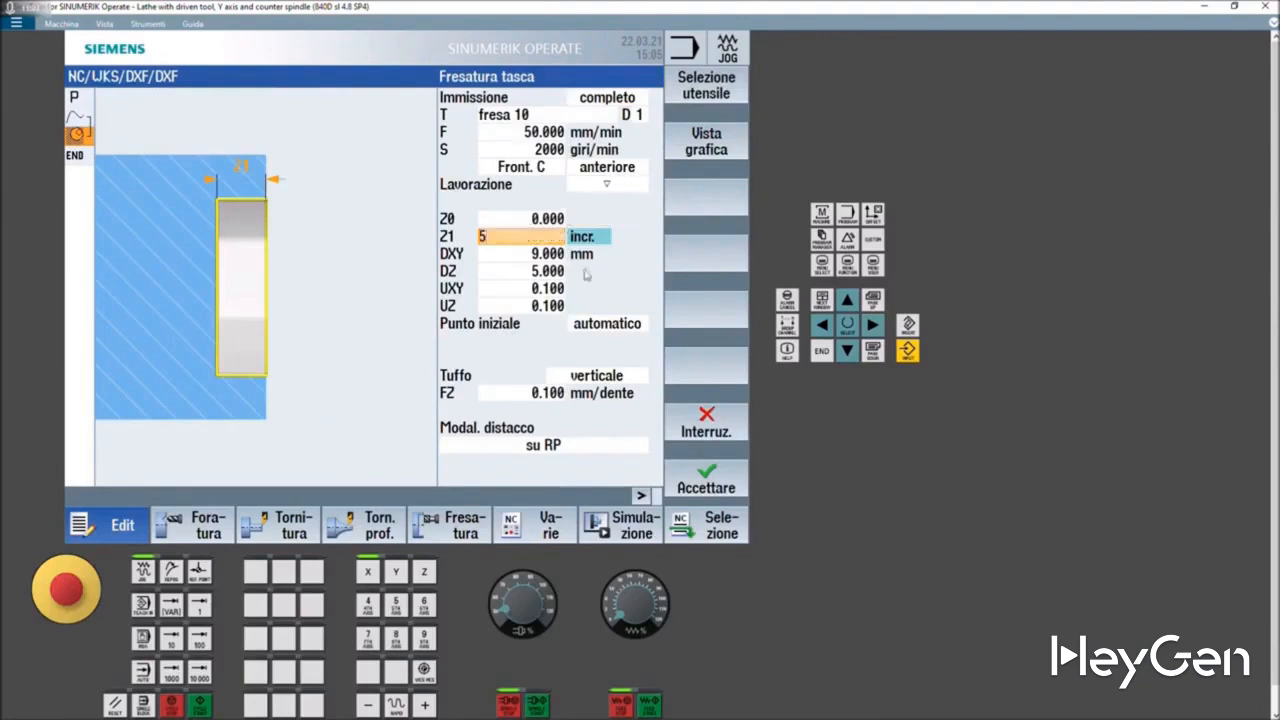
key(Return)
text(5)
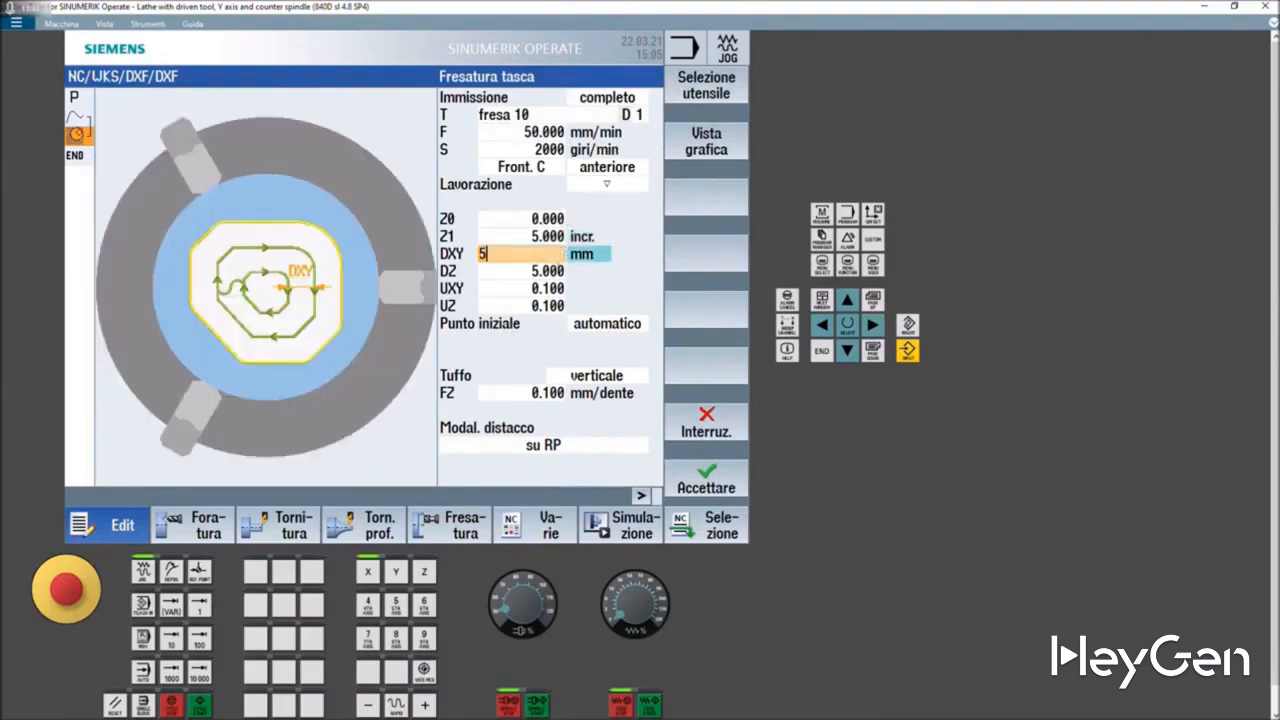
key(Return)
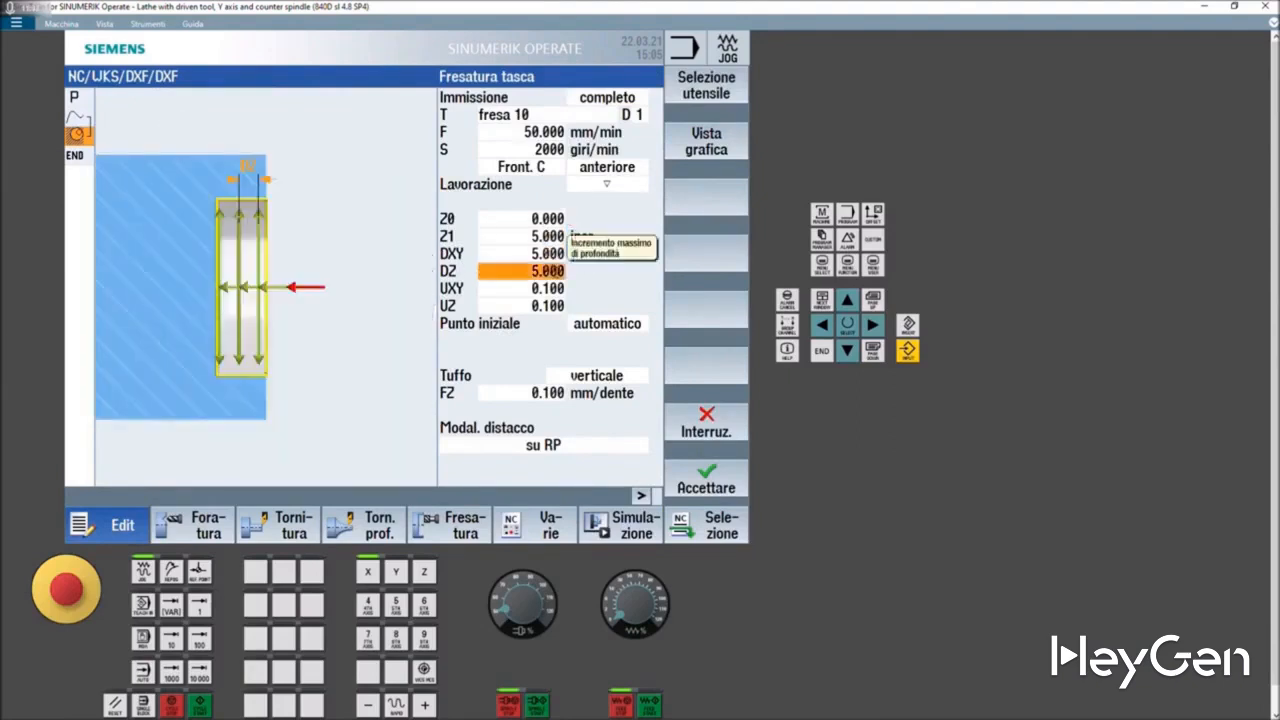
text(2)
key(Return)
key(Return)
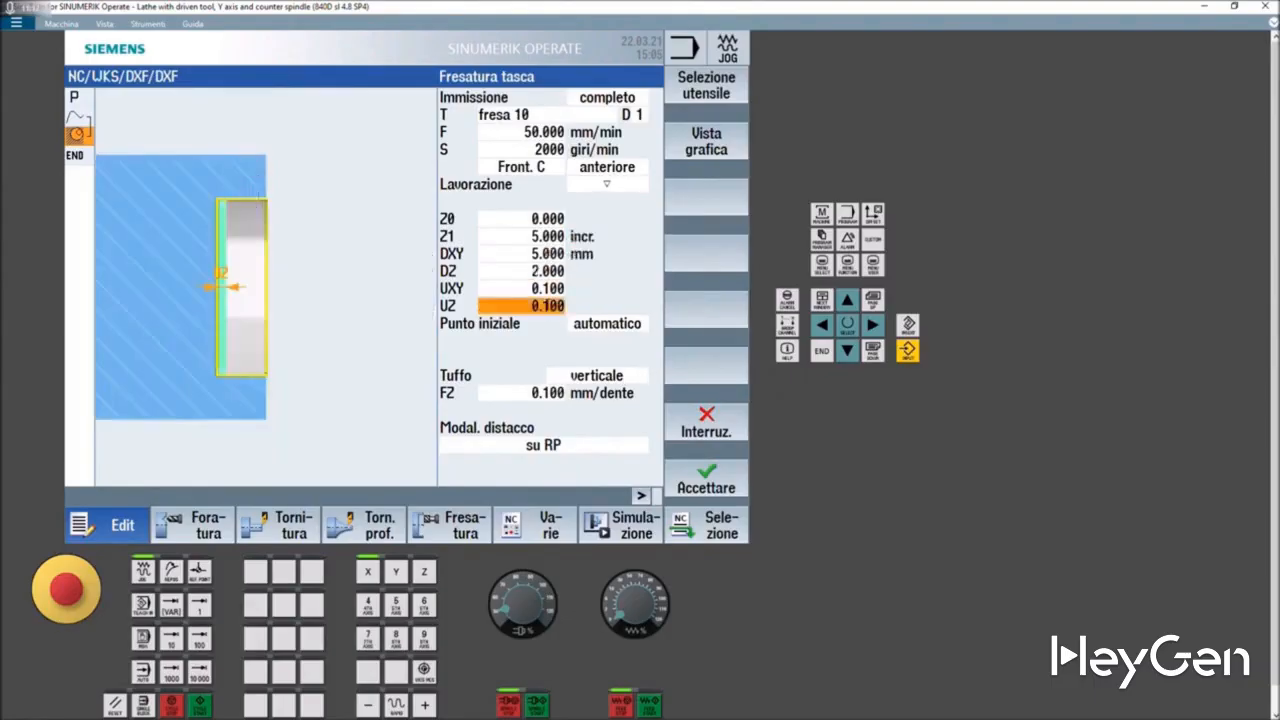
click(706, 468)
- Simulate the program at a raised override and examine the milled pocket in the 3D view
click(616, 525)
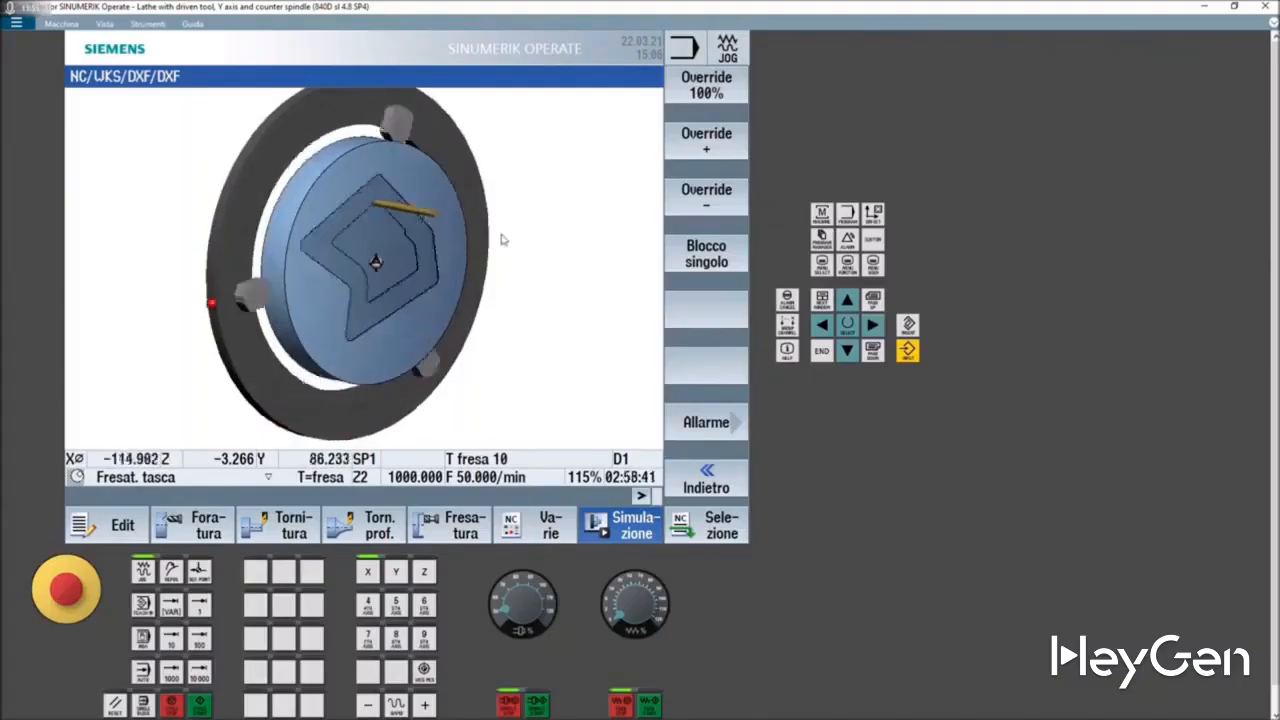
click(689, 150)
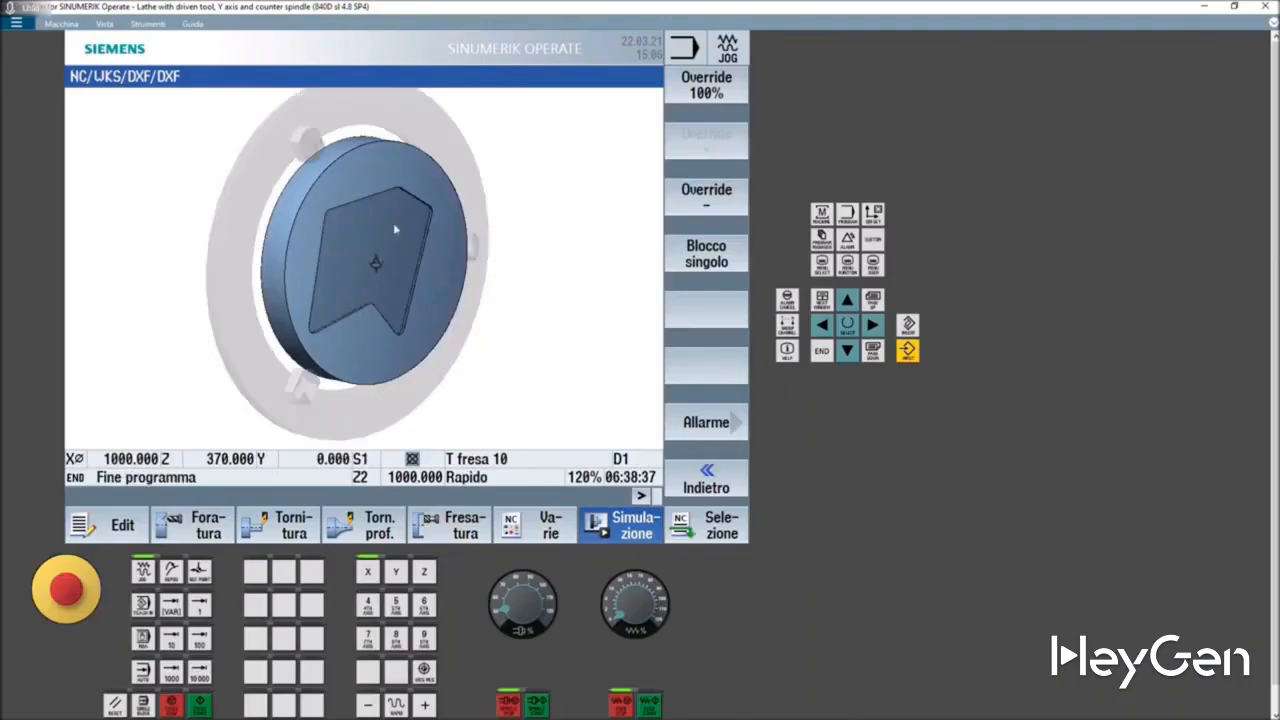
drag(347, 256, 390, 264)
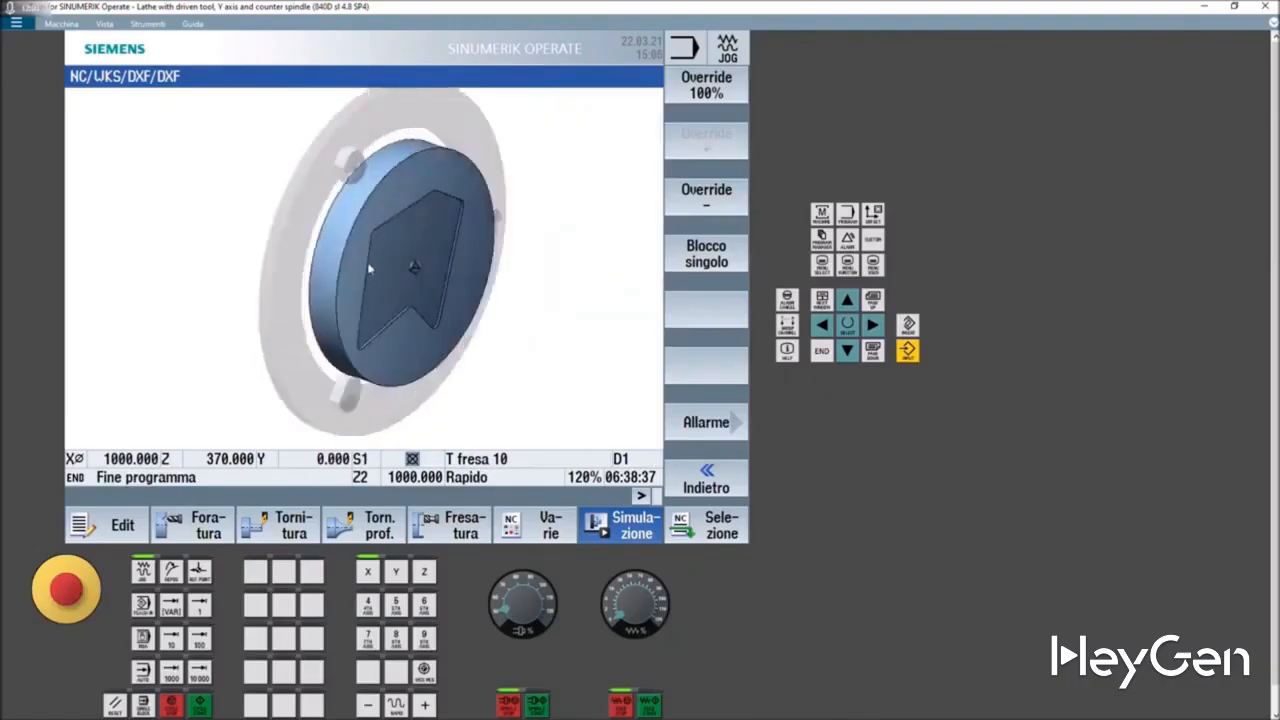
- Delete the PROFILO contour and pocket-milling blocks from the program and open the program header
click(125, 530)
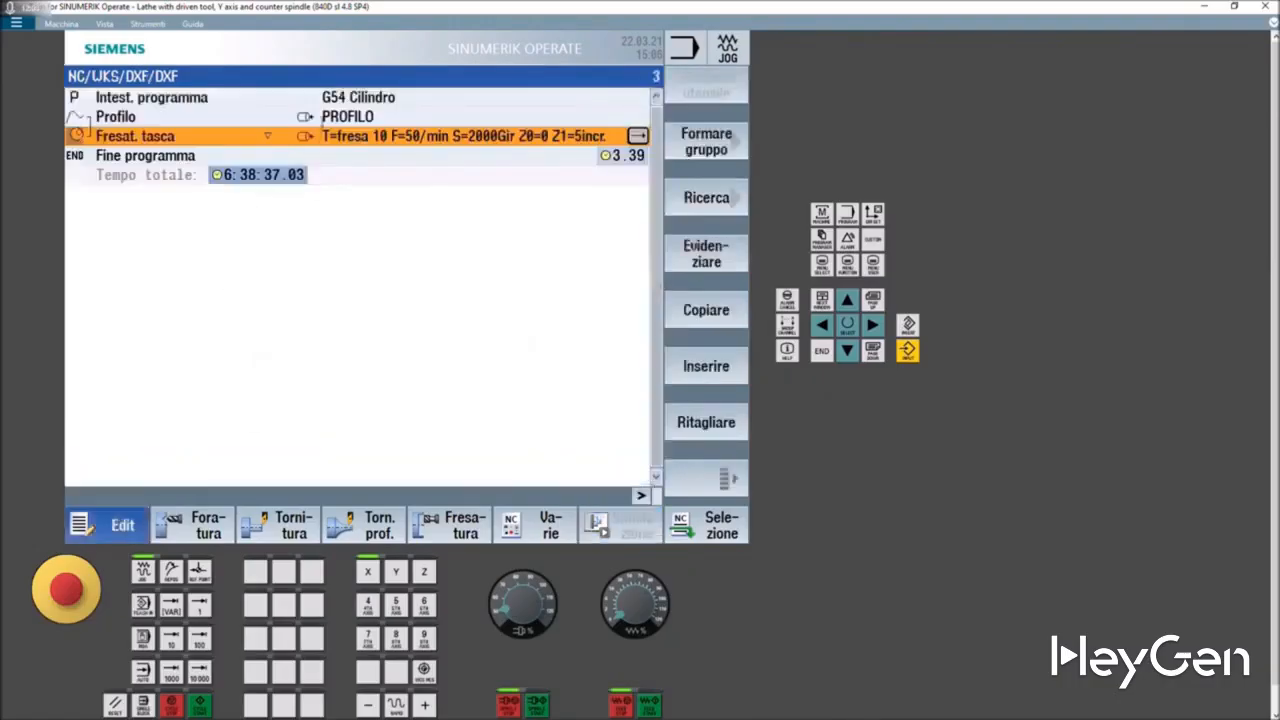
click(289, 116)
key(Delete)
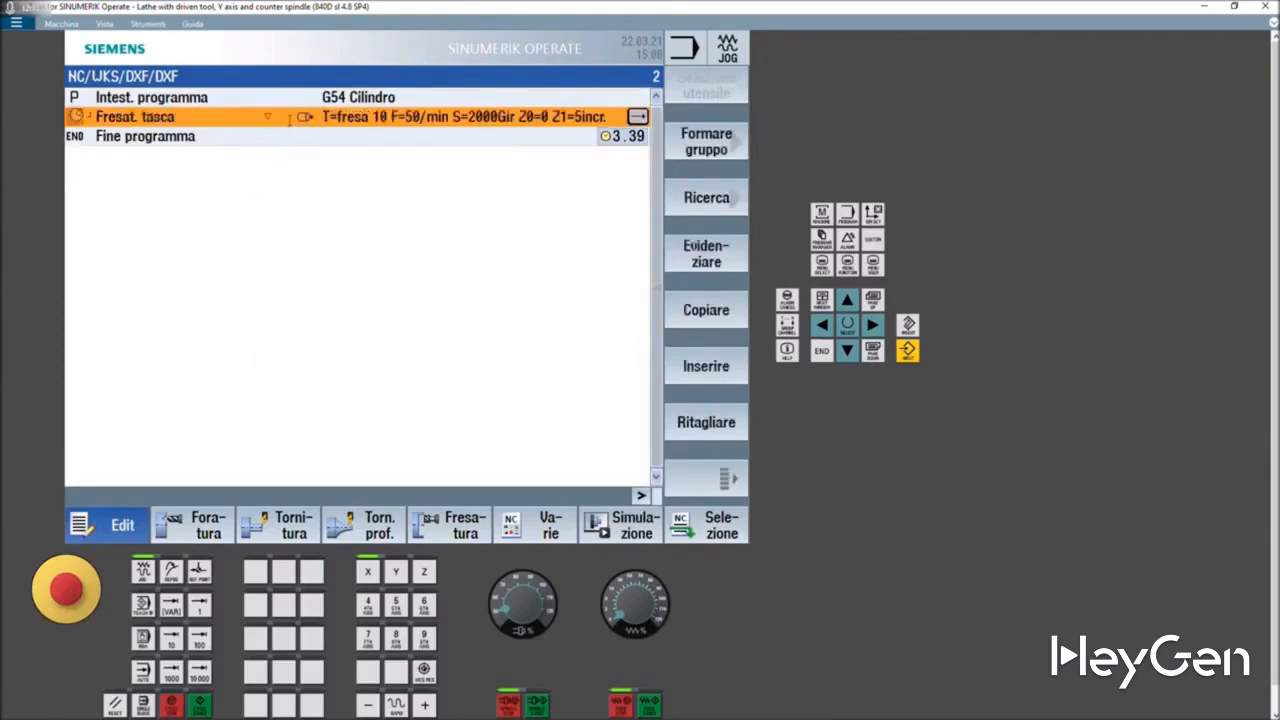
click(284, 116)
click(277, 131)
click(270, 117)
key(Delete)
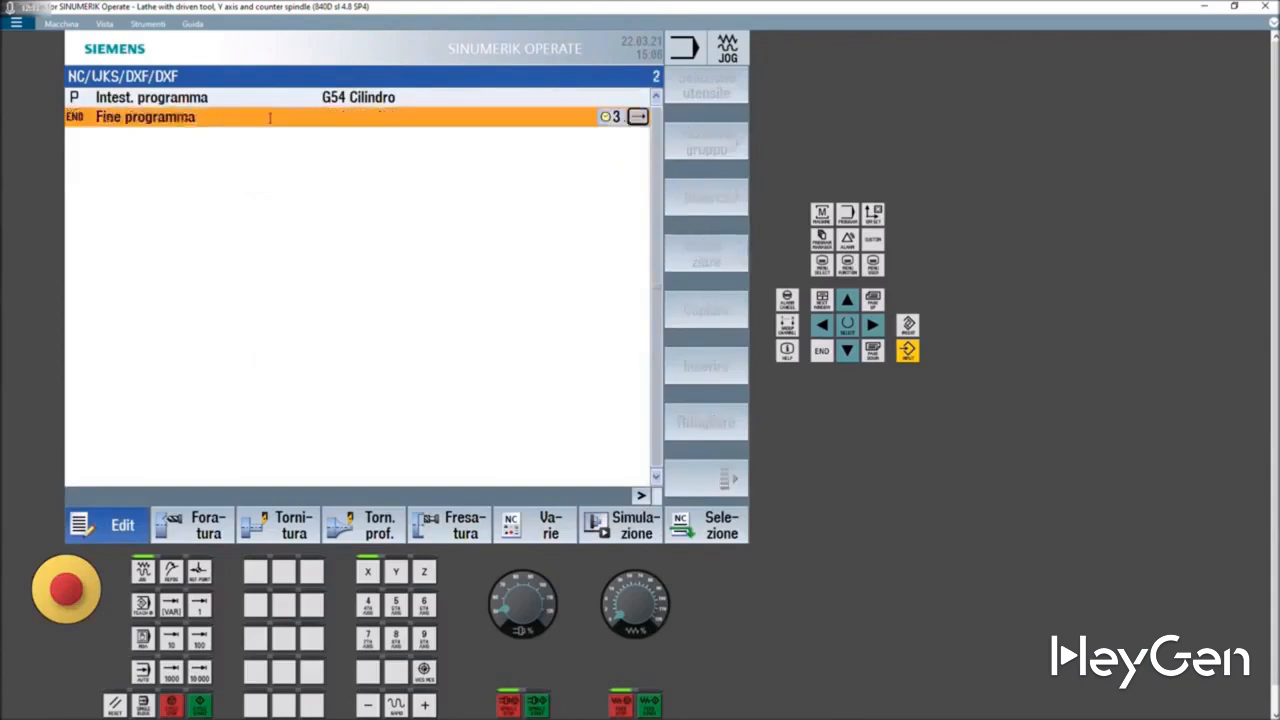
click(350, 96)
click(637, 99)
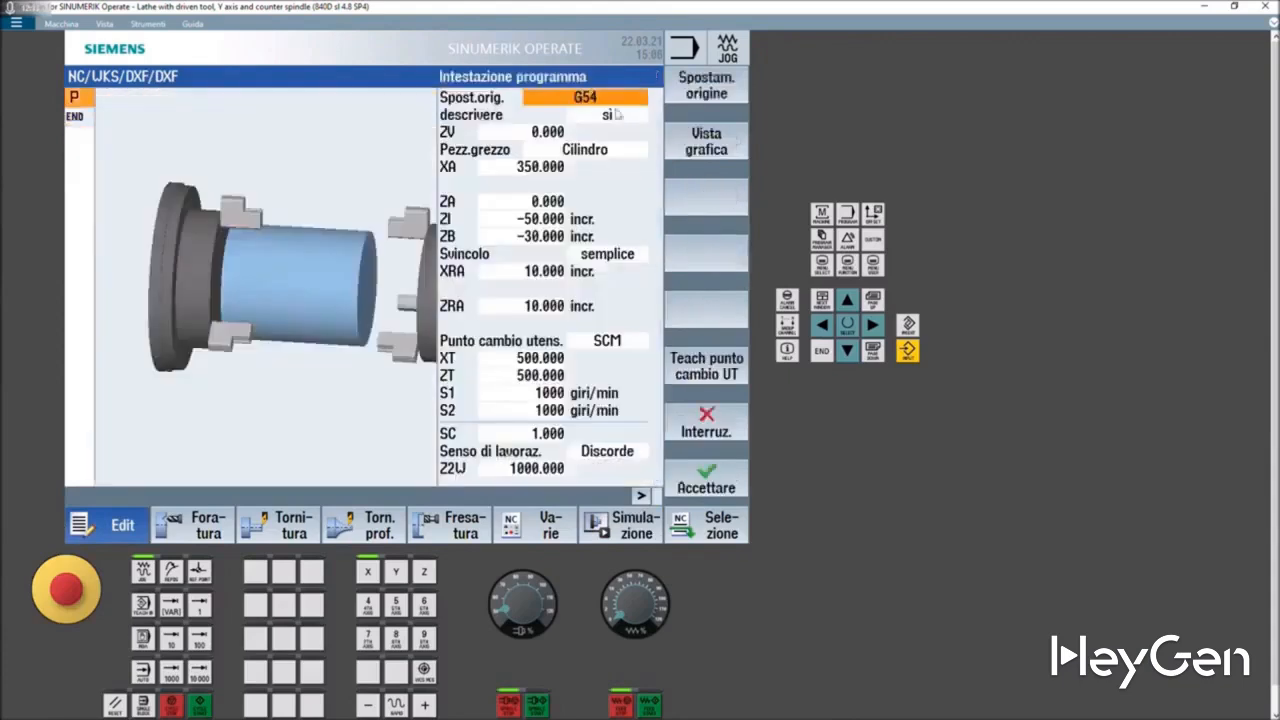
- Switch to nanoCAD, close Profilo.dxf and view the simplified hub section in 21020066b.dxf
mouse_move(585, 712)
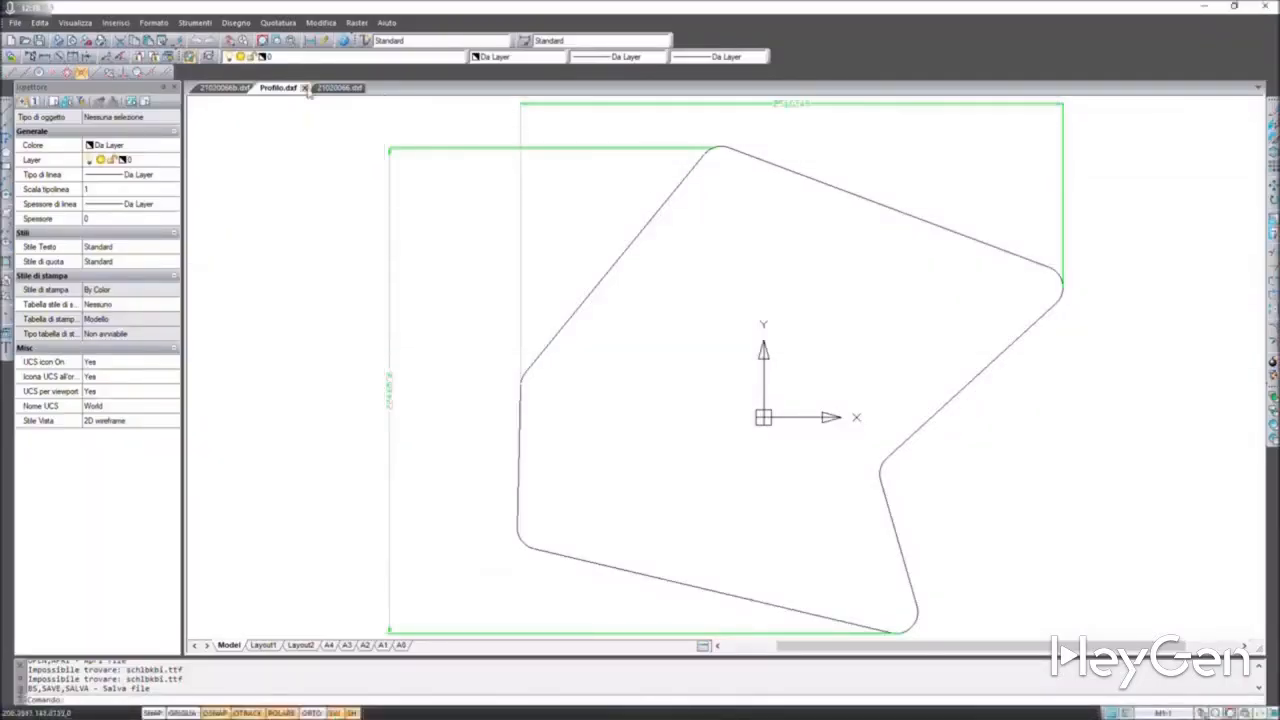
click(305, 87)
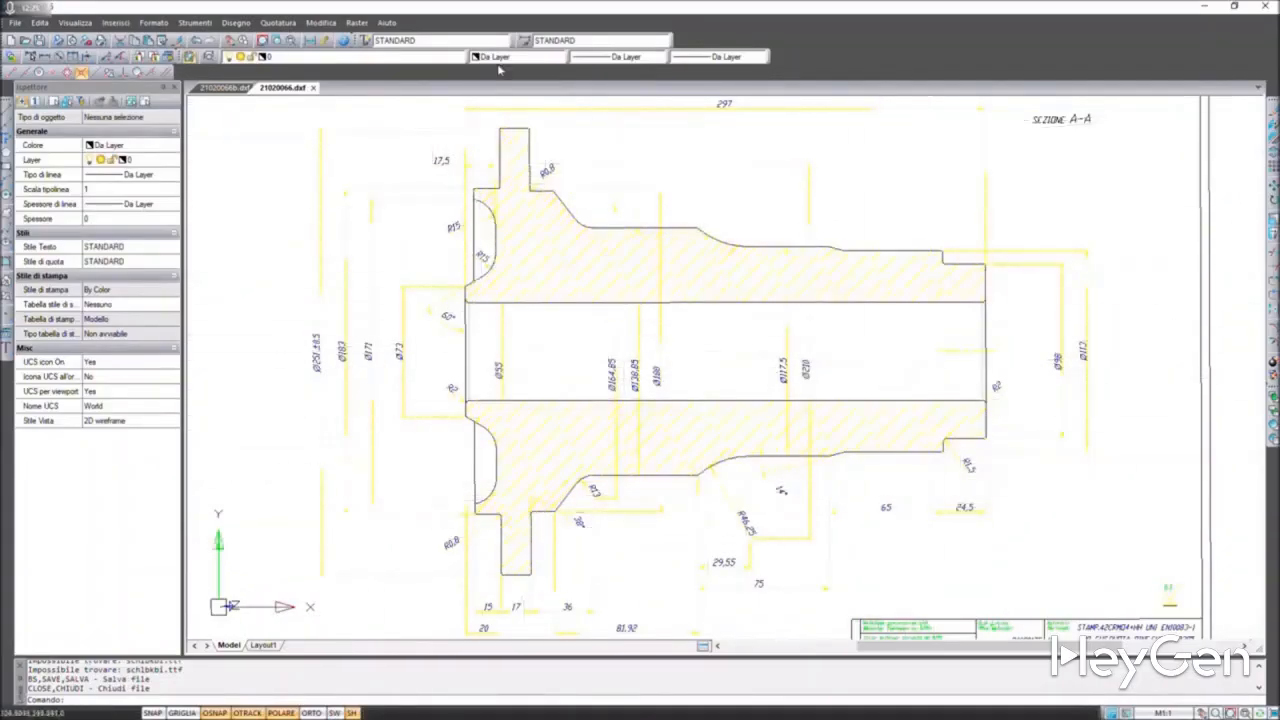
click(222, 88)
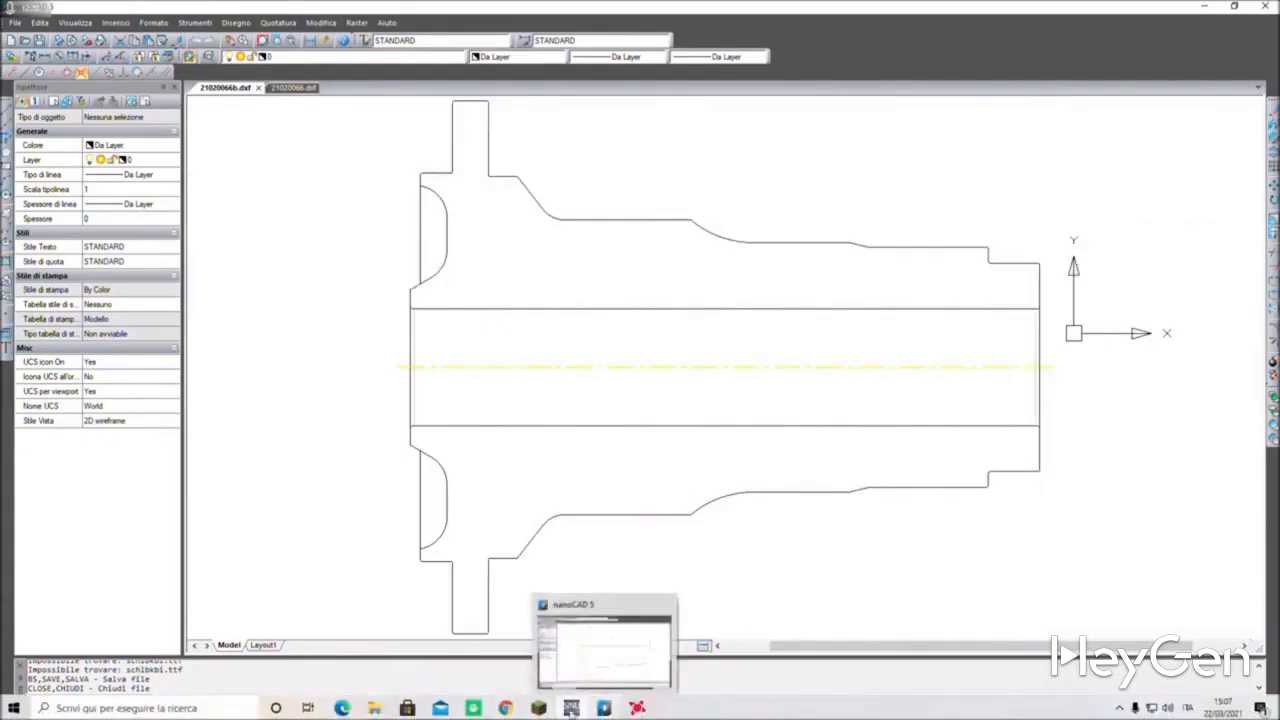
- Switch back to SINUMERIK Operate and create a new turning profile named mozzo, imported from DXF
click(571, 708)
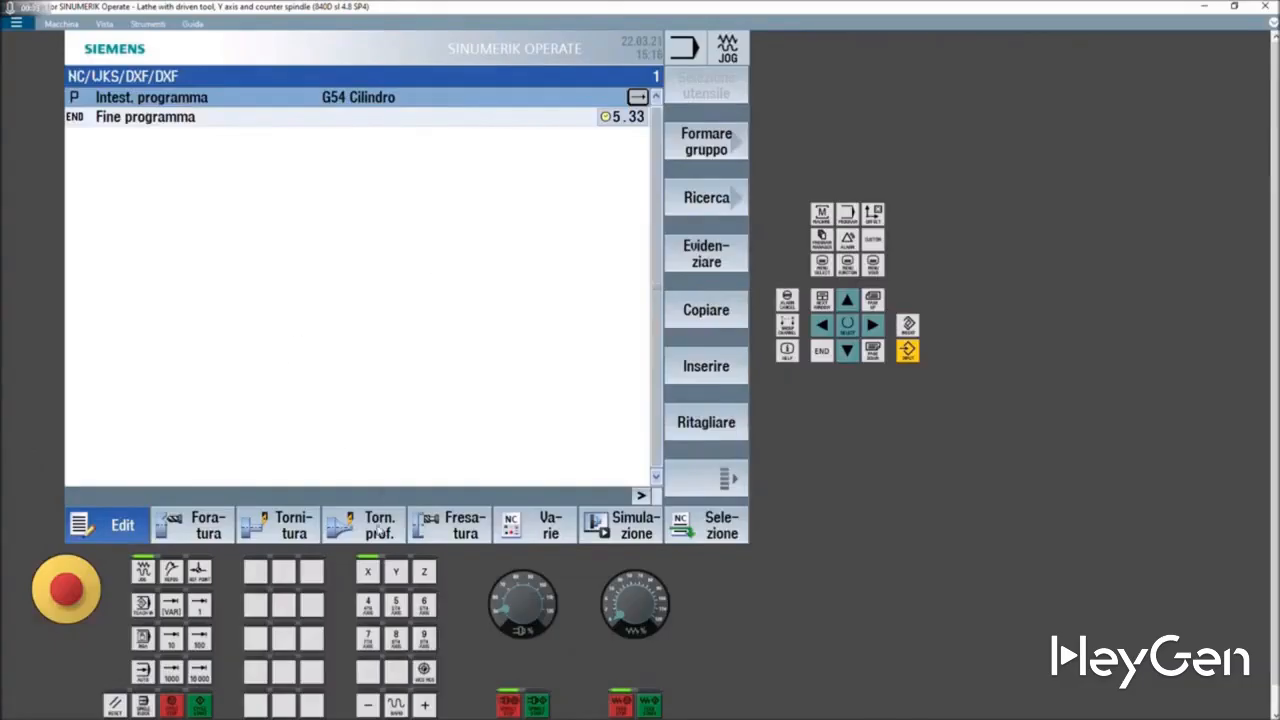
click(380, 534)
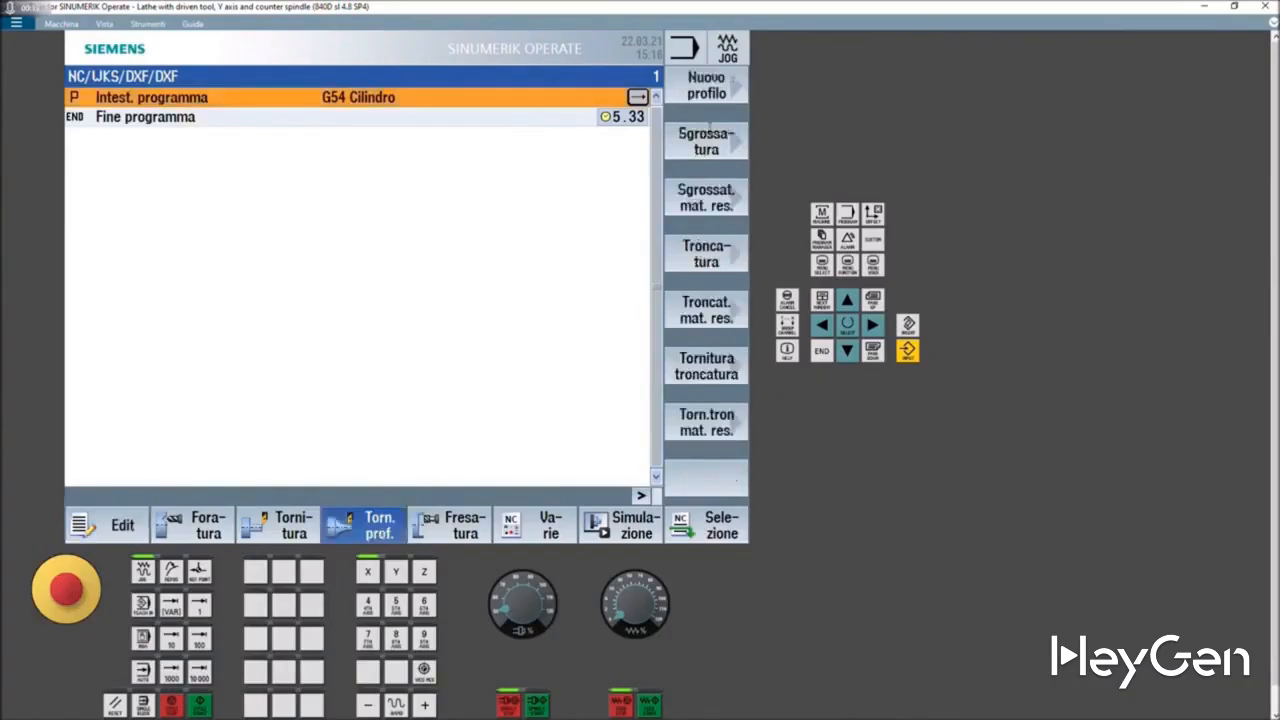
click(708, 88)
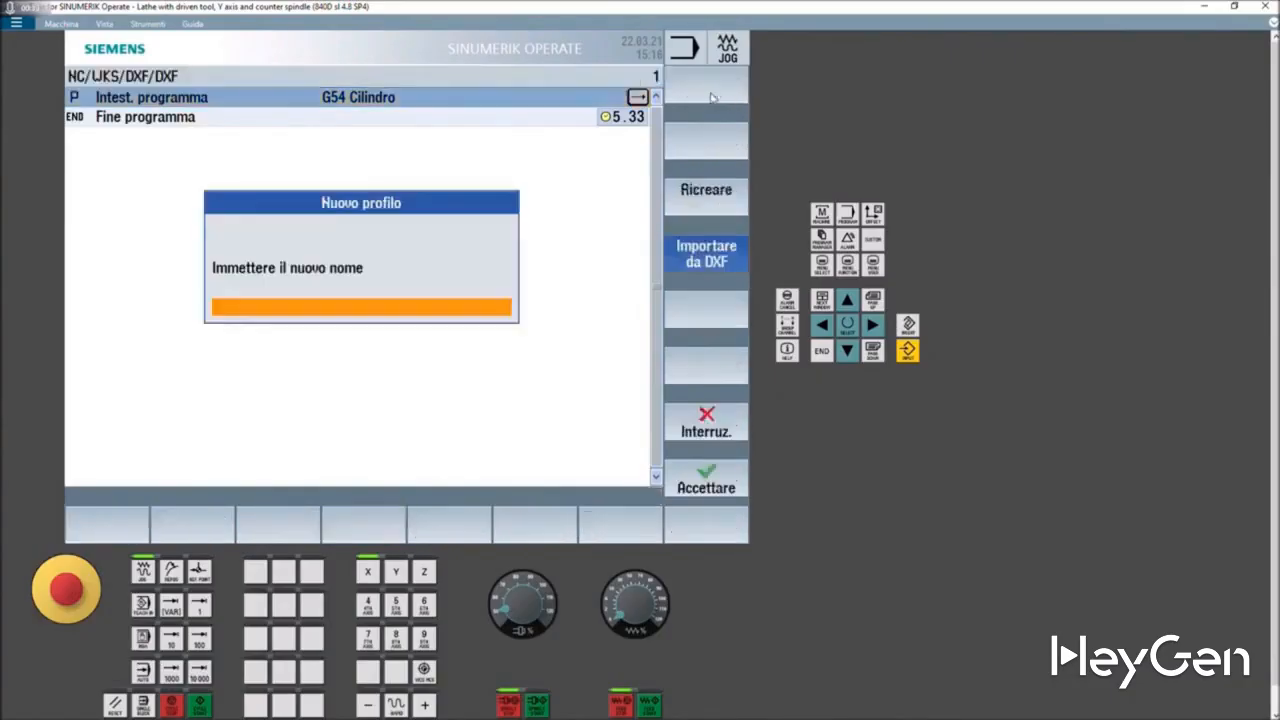
click(382, 305)
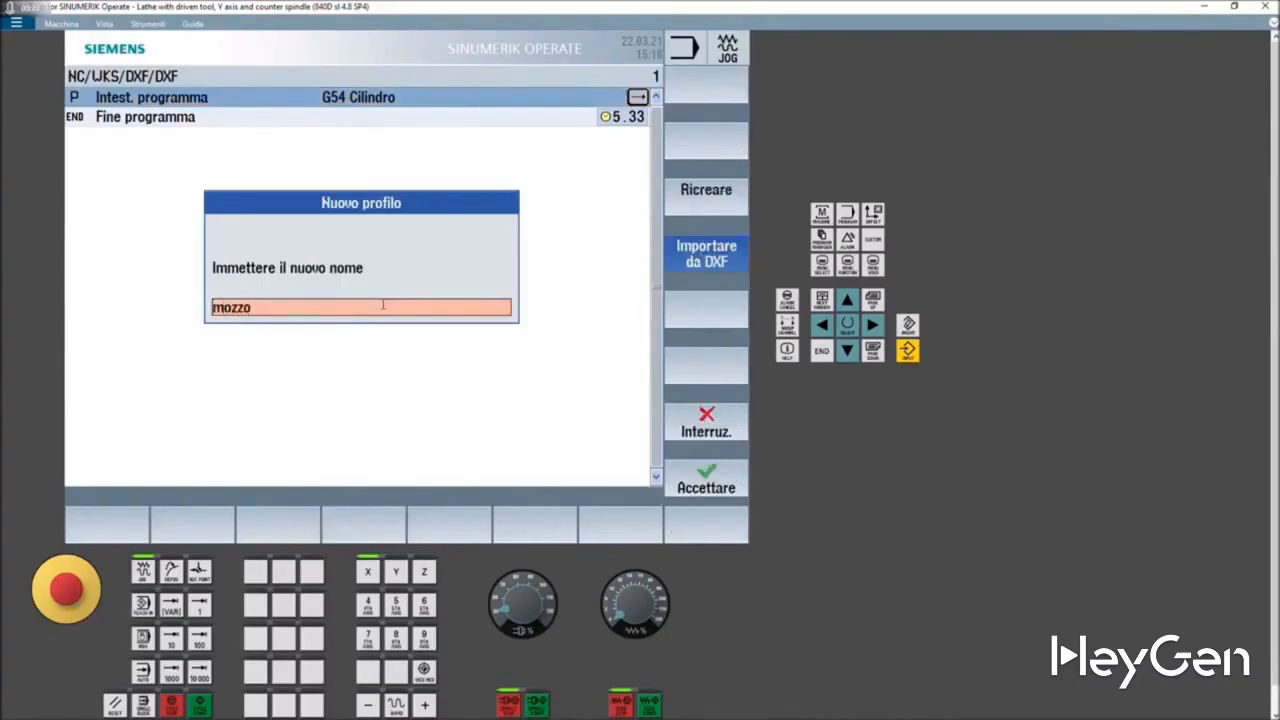
click(700, 485)
- Open Mozzo.dxf from the Documenti folder on drive D: for the profile import
click(89, 235)
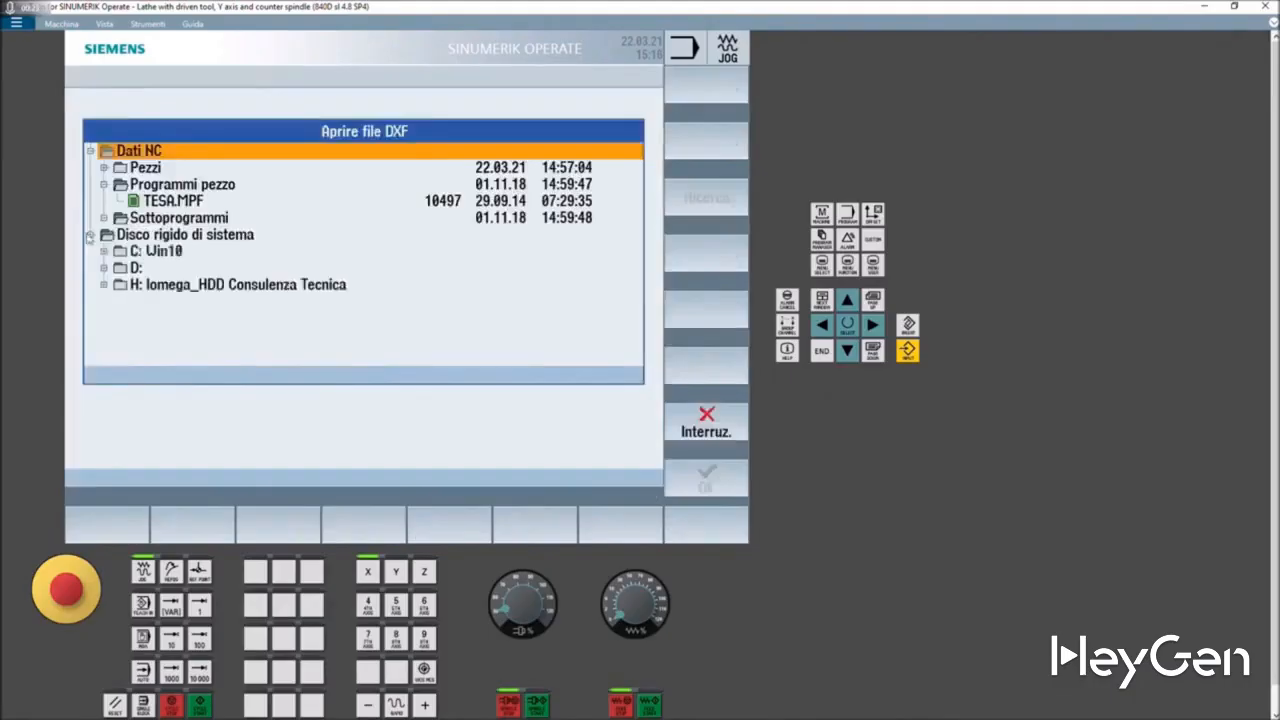
click(104, 268)
scroll(195, 310, down, 1)
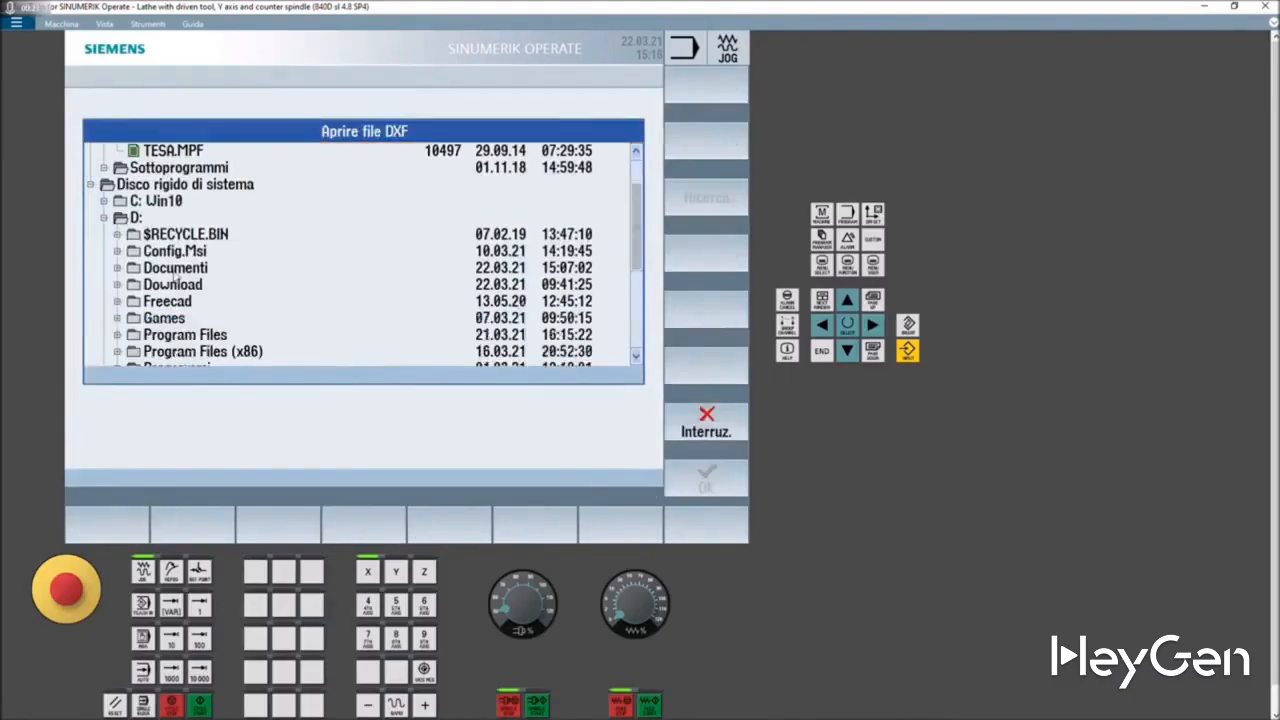
double_click(174, 272)
scroll(195, 278, down, 6)
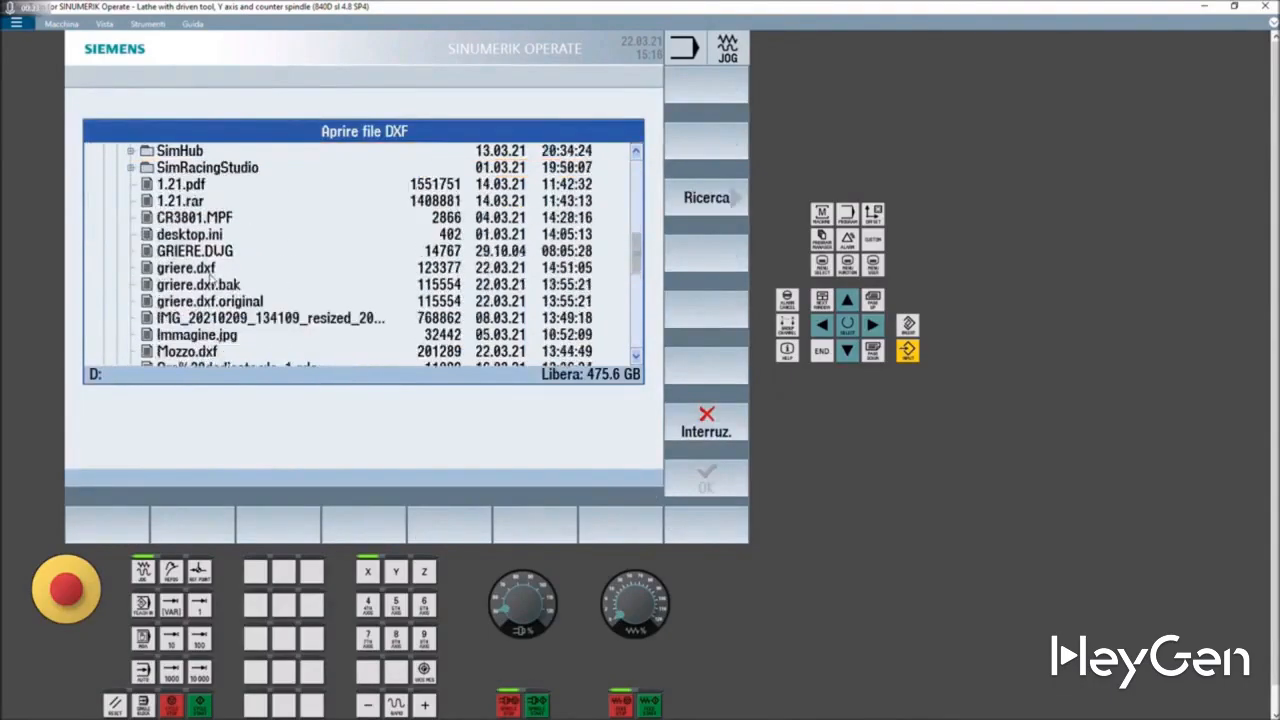
scroll(211, 278, down, 1)
double_click(190, 301)
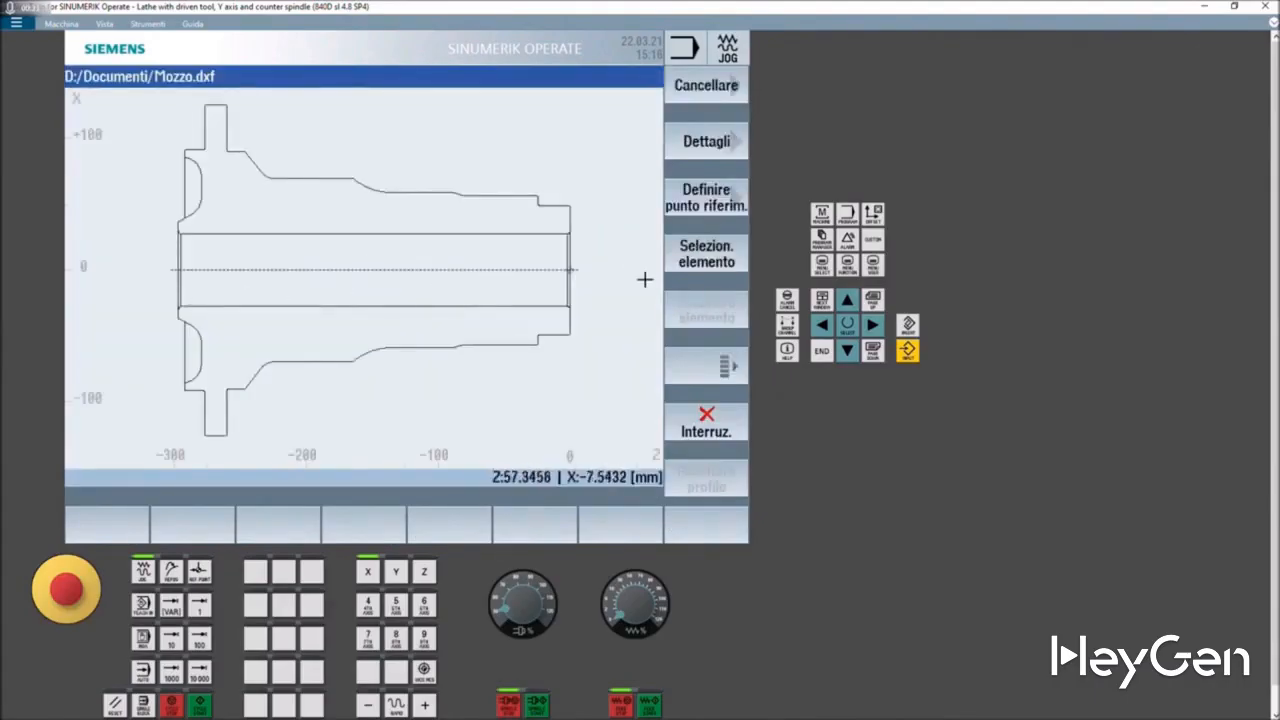
- Define the drawing's reference point at the element centre of the hub's small-diameter end face, on the rotation axis
click(682, 205)
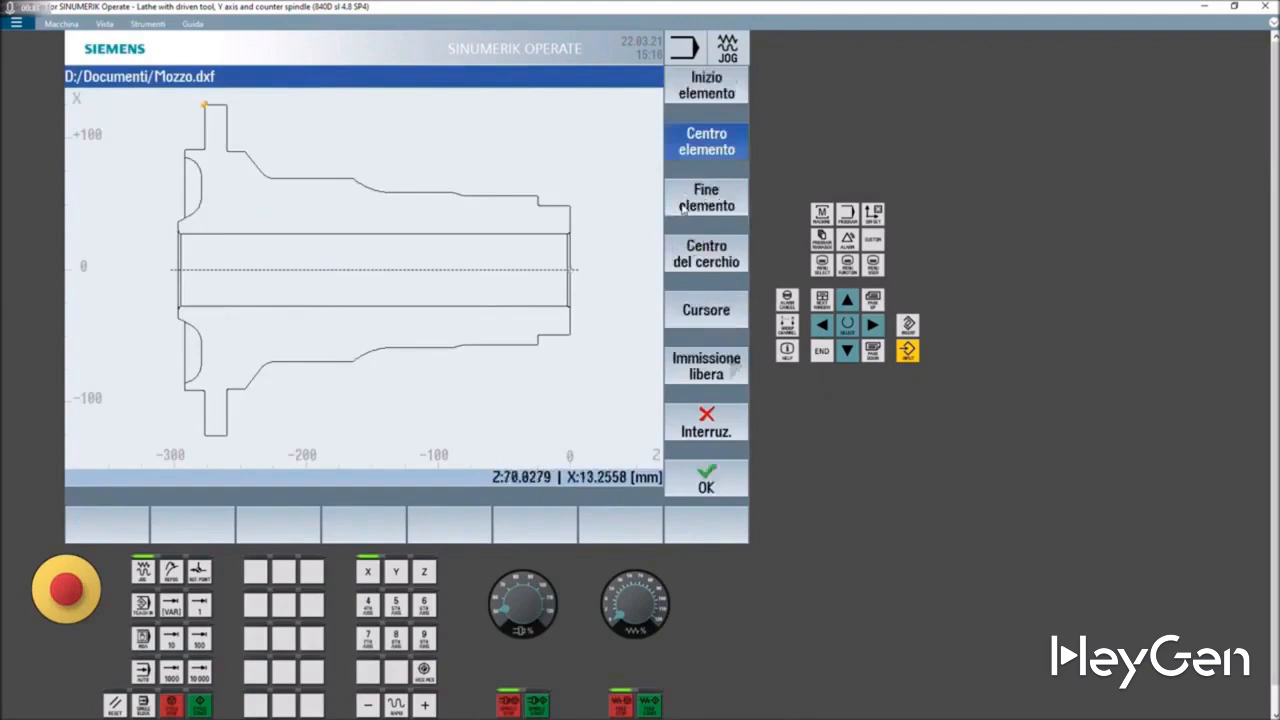
click(570, 250)
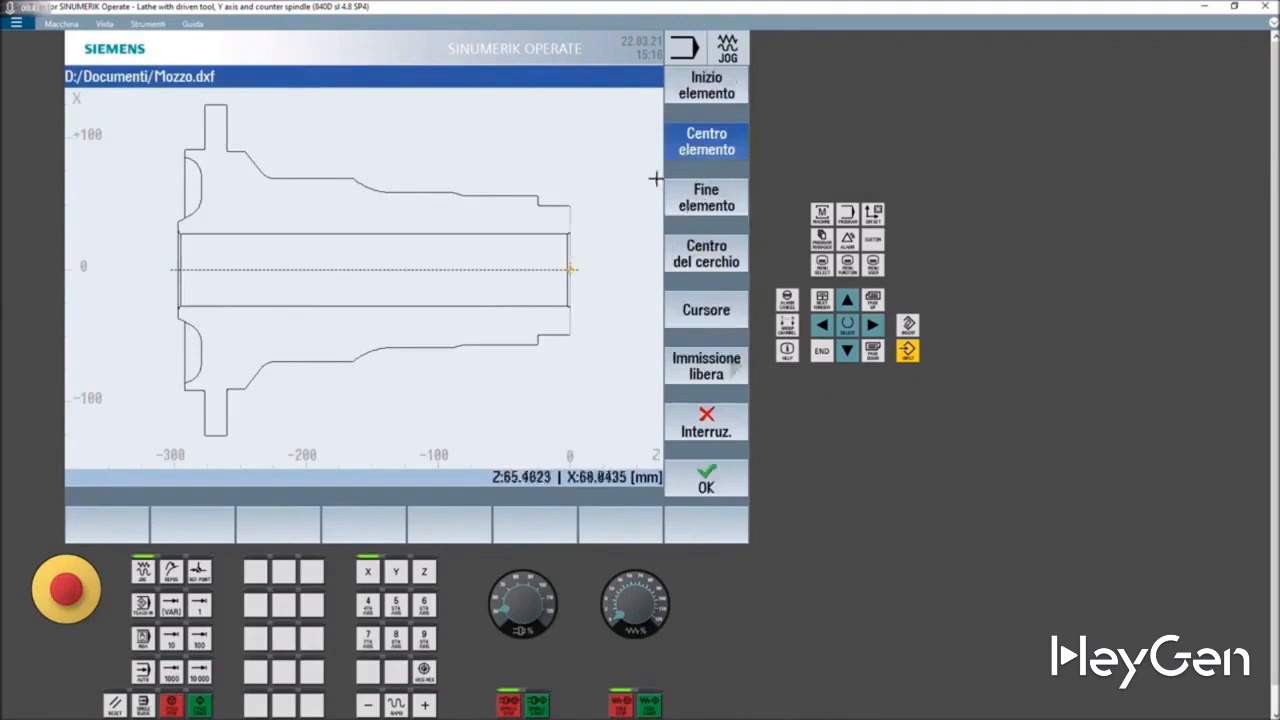
click(569, 256)
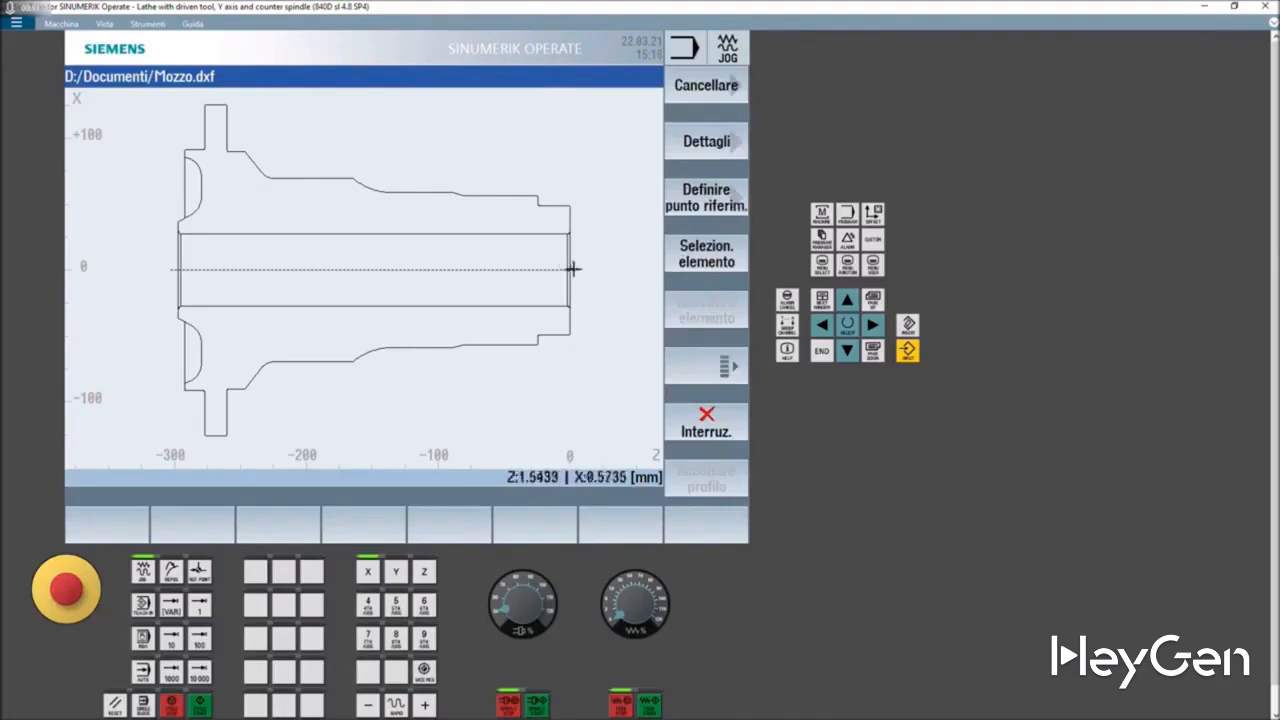
- Select the hub's outer line at the small-diameter end and set the profile's start point at its upper end-face corner
click(698, 257)
click(569, 205)
scroll(570, 205, up, 3)
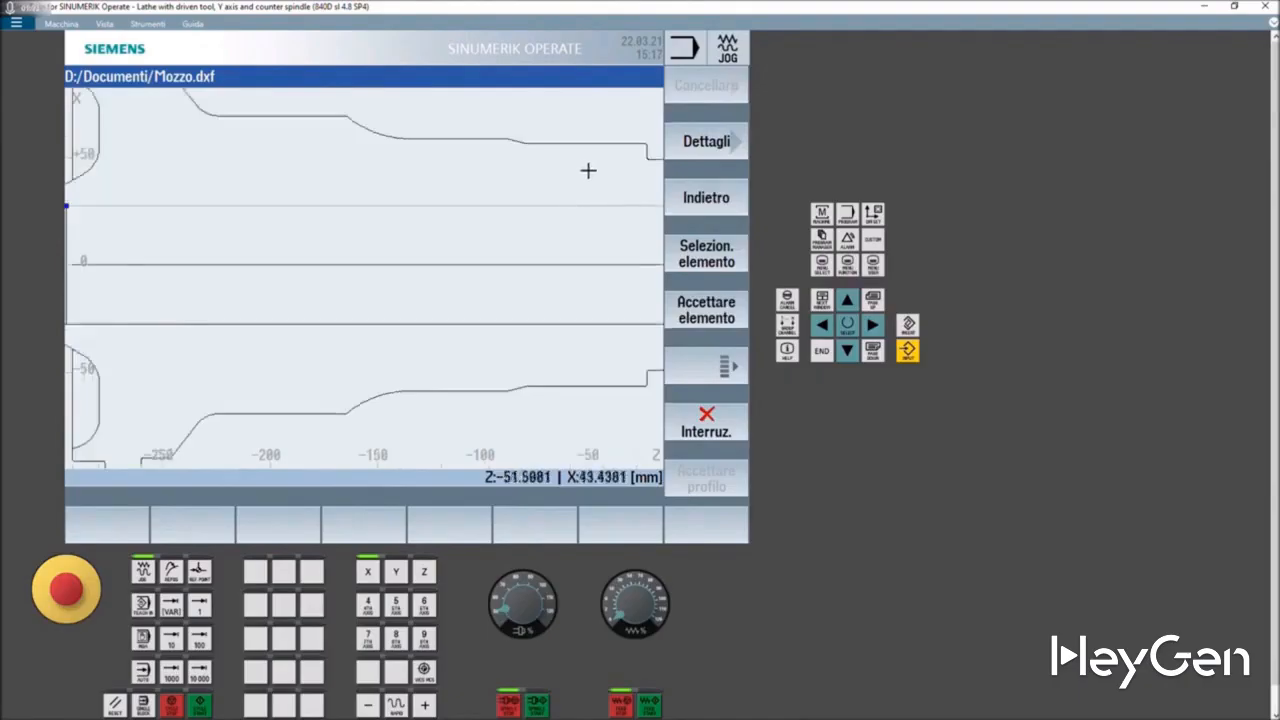
middle_drag(461, 178, 209, 218)
click(446, 199)
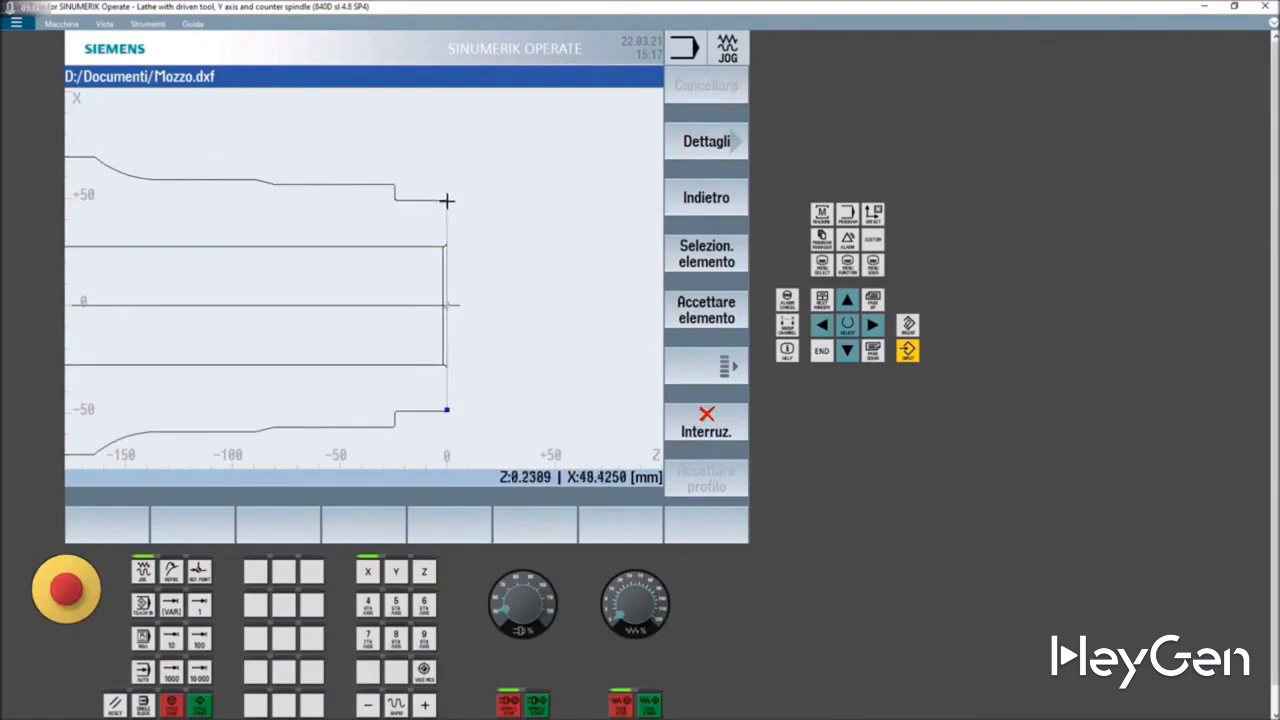
scroll(446, 199, up, 3)
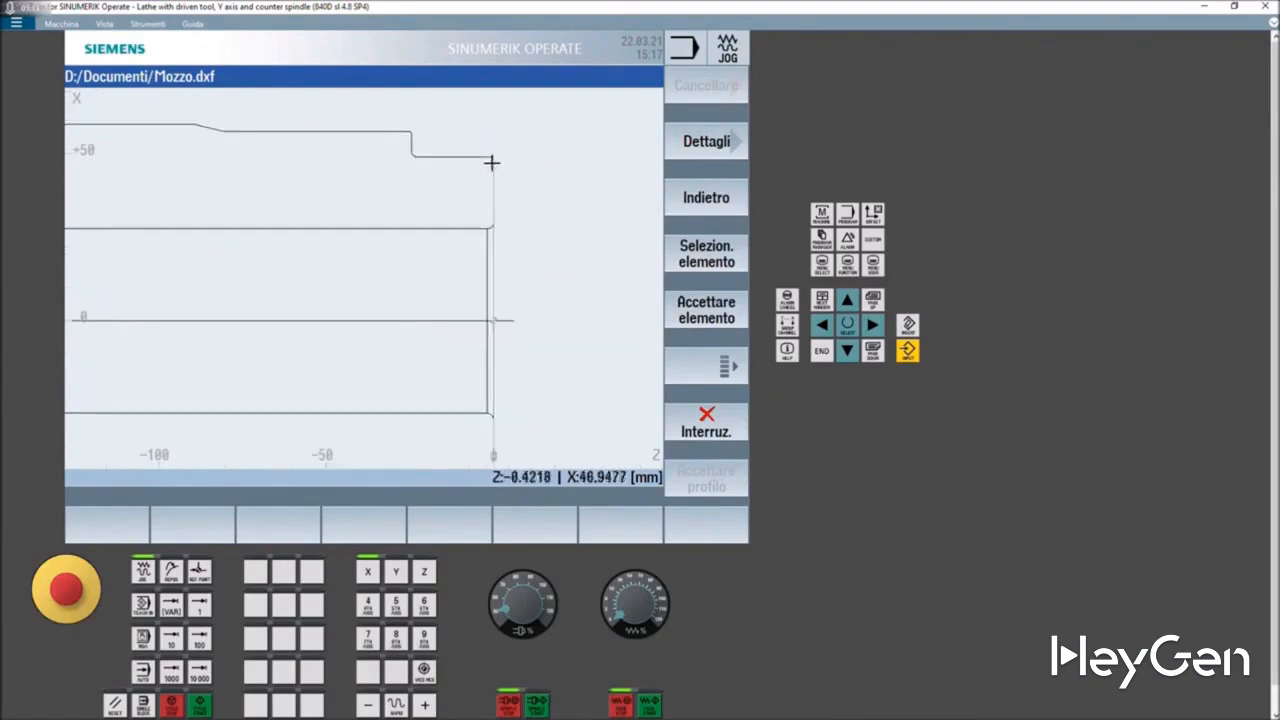
click(492, 157)
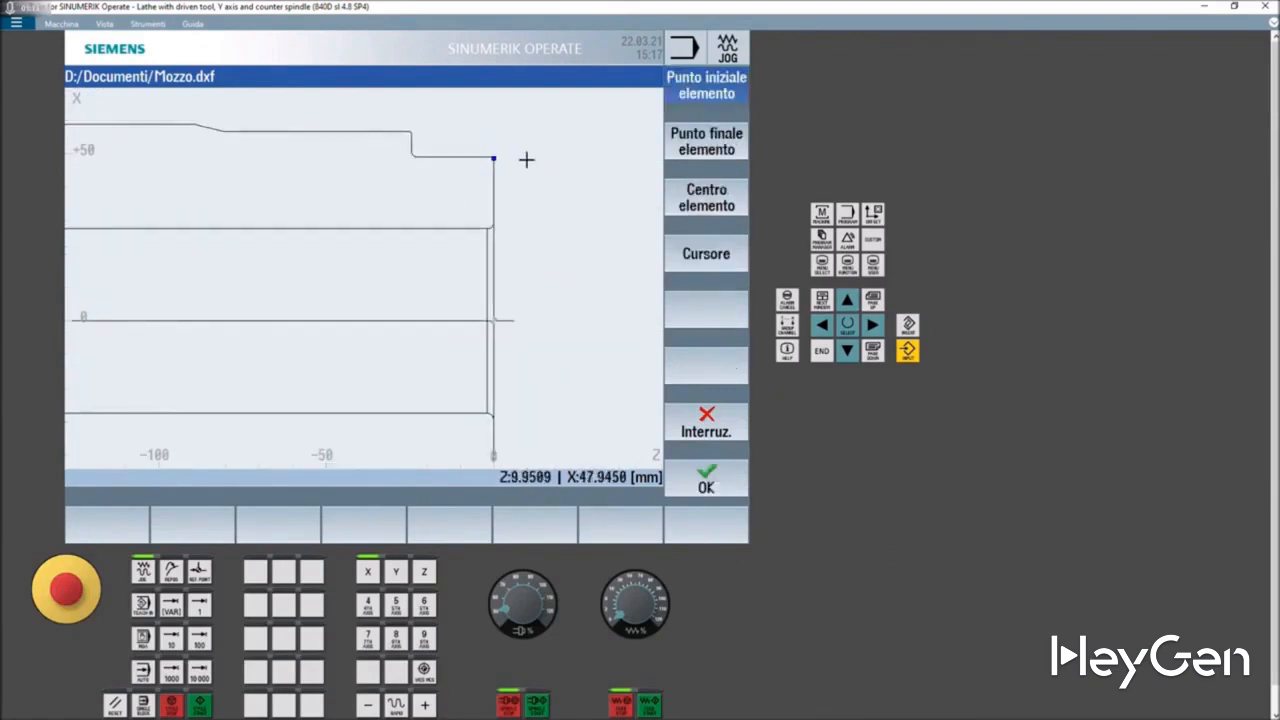
click(710, 479)
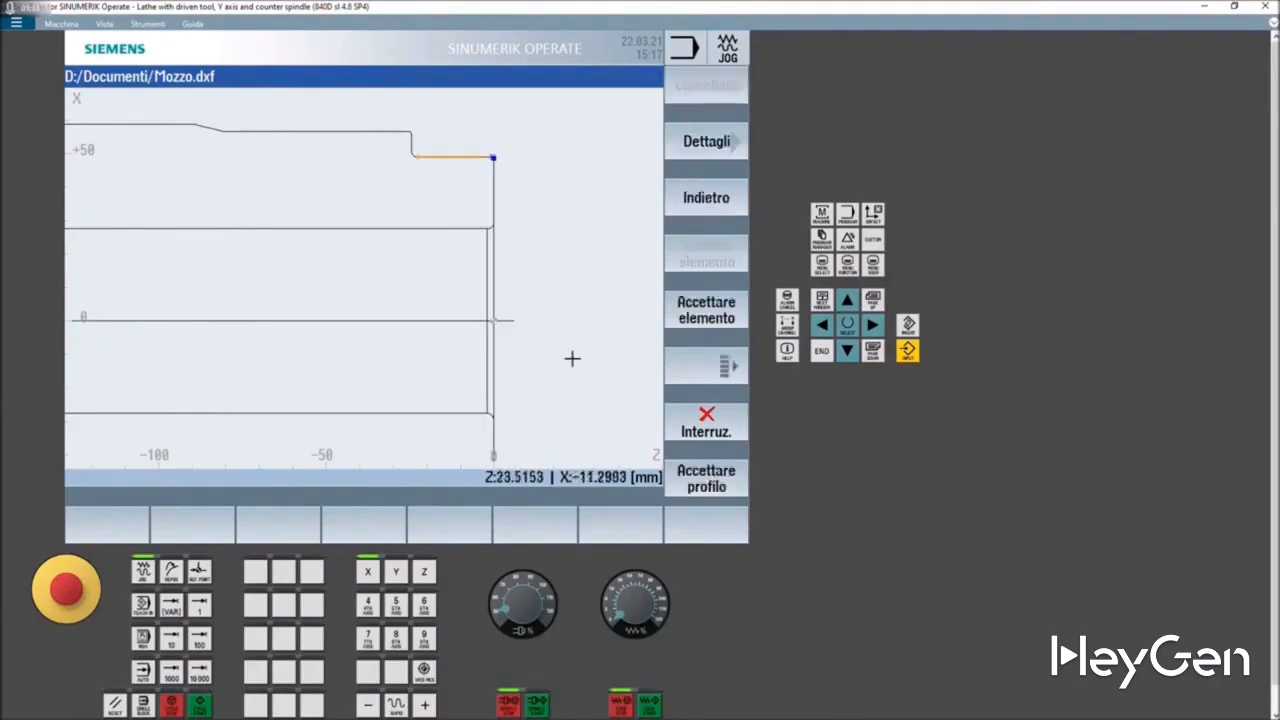
- Add the connected outer contour elements one after another, from the small-diameter end up to the flange's outer corner
scroll(572, 358, down, 5)
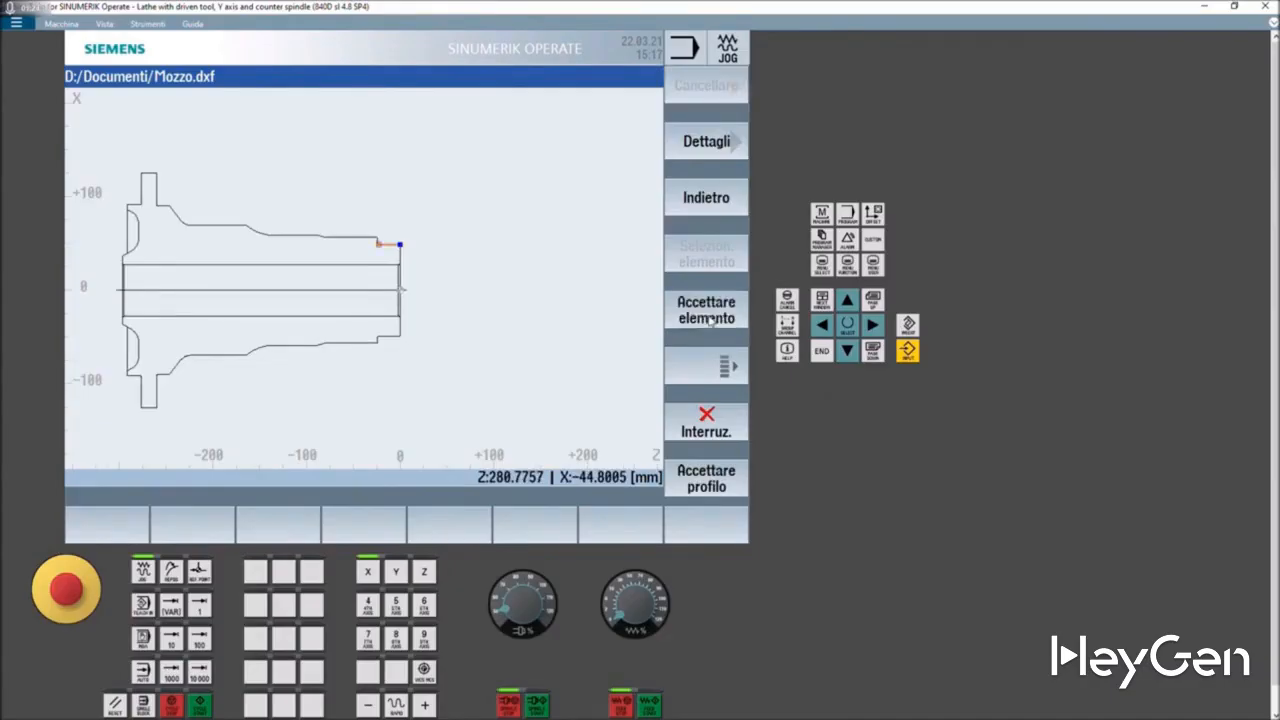
click(708, 319)
click(708, 319)
click(708, 319)
click(708, 319)
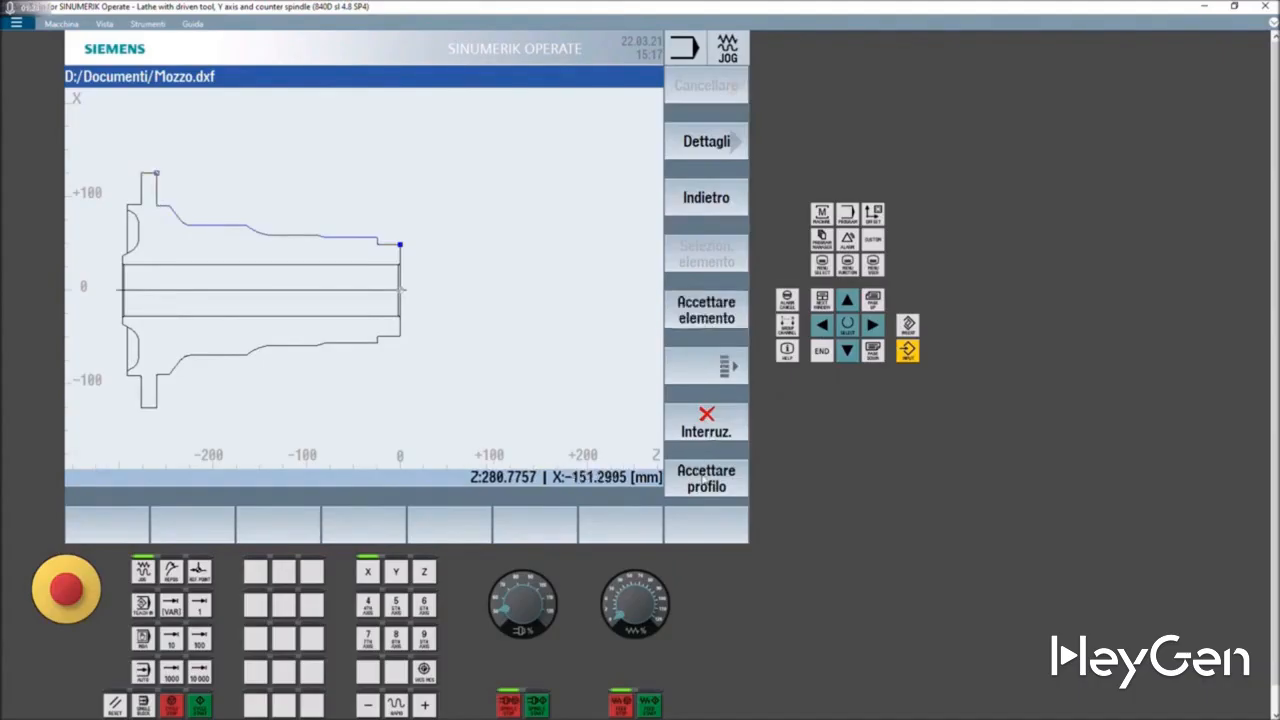
- Finish the DXF acquisition with the selected contour and accept it as the MOZZO profile in the program
click(705, 479)
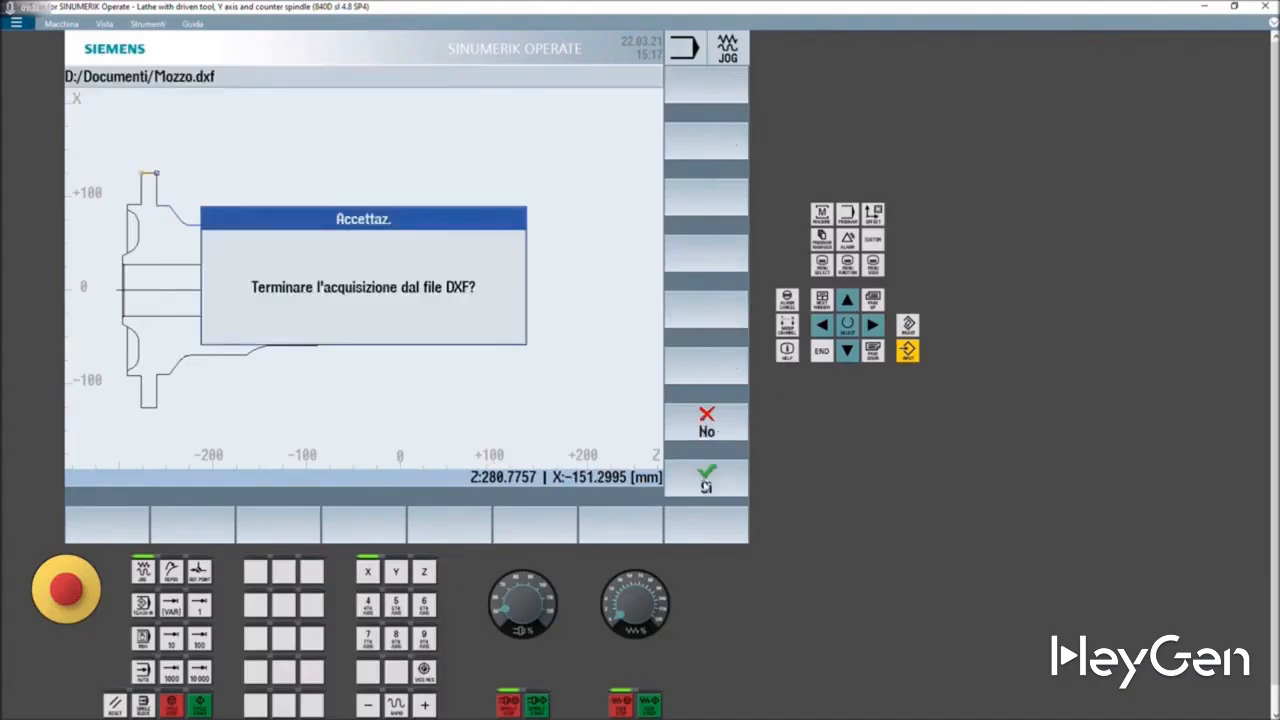
click(705, 484)
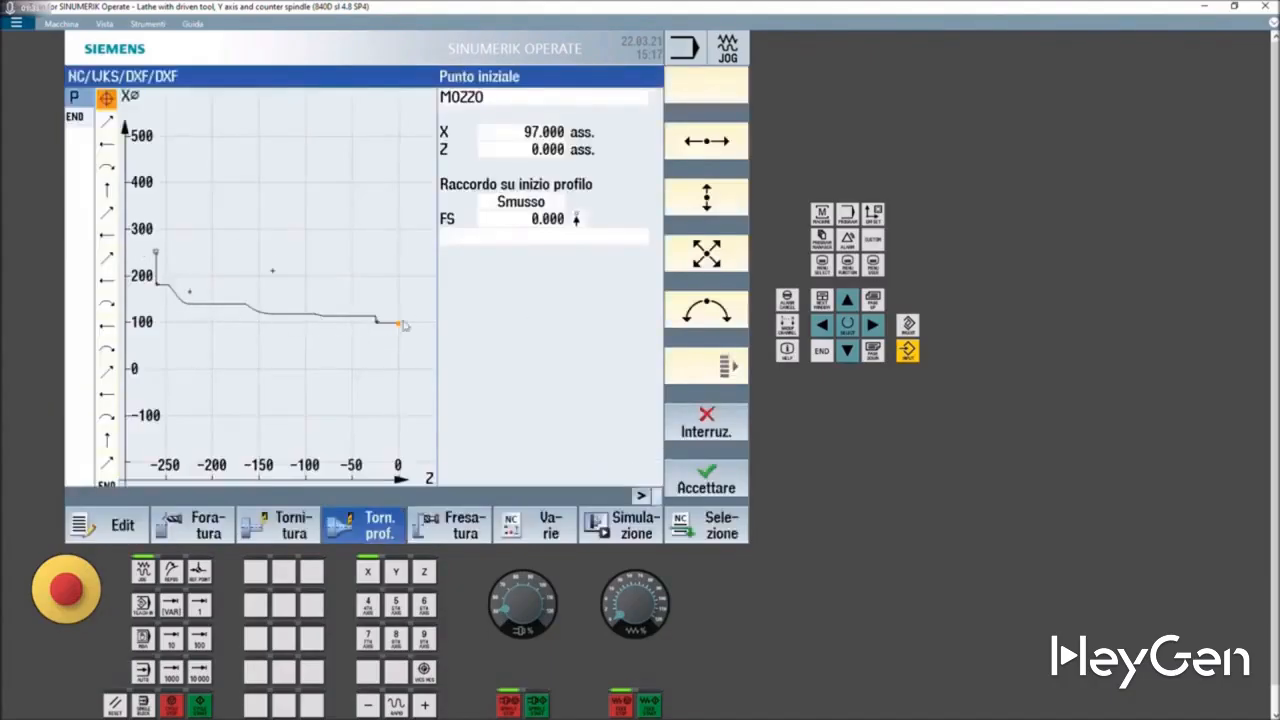
click(699, 482)
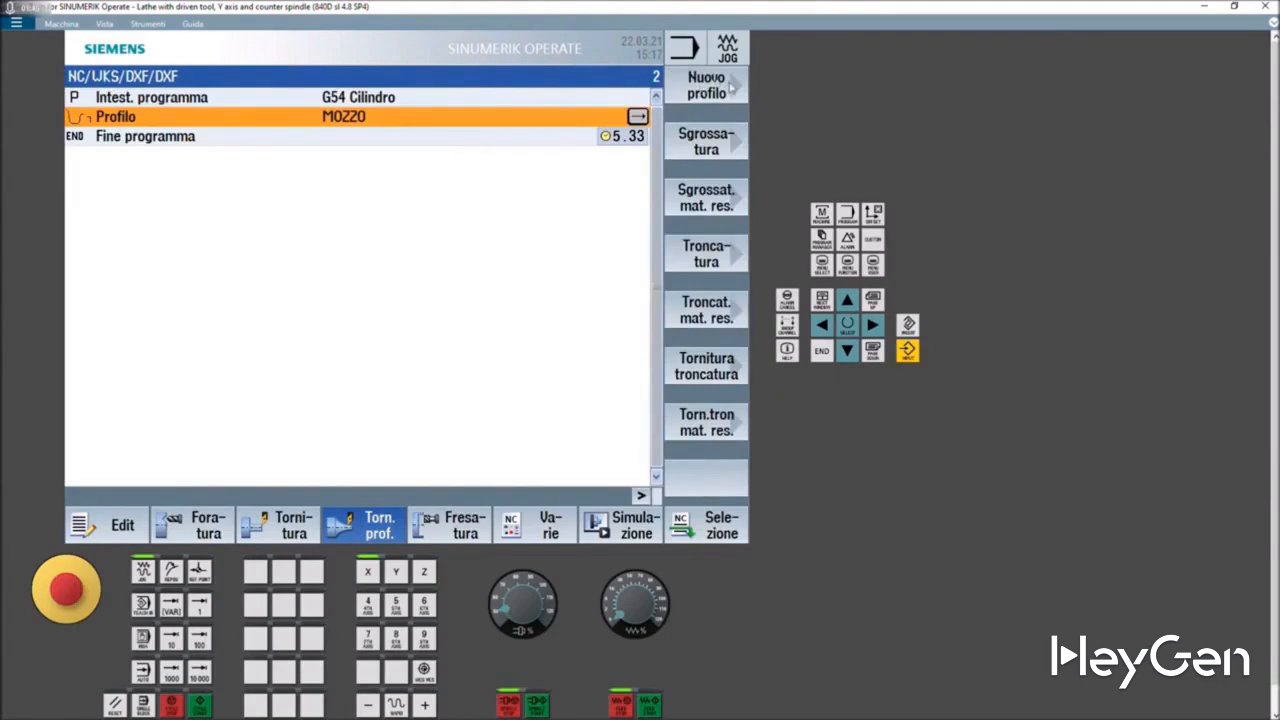
- Add a stock removal (Sgrossatura) cycle for the MOZZO profile with ROUGHING_T80 A, set to roughing only (▽)
click(682, 146)
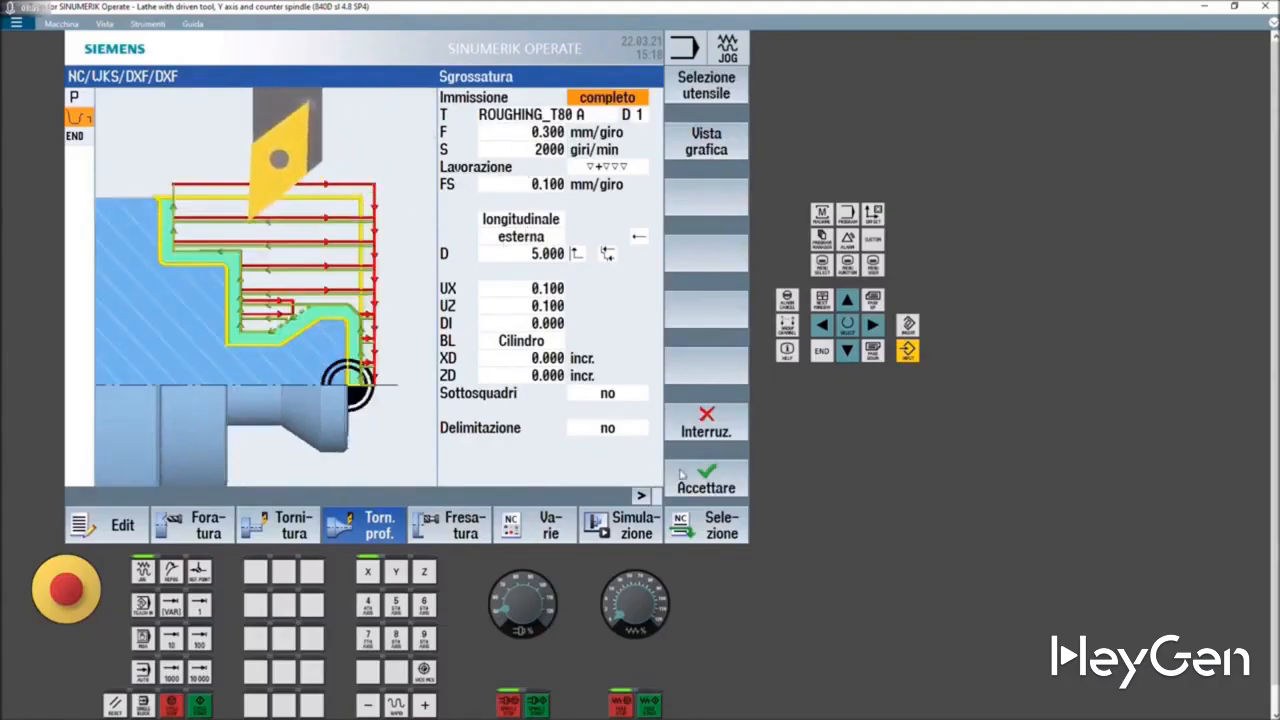
click(605, 167)
click(605, 167)
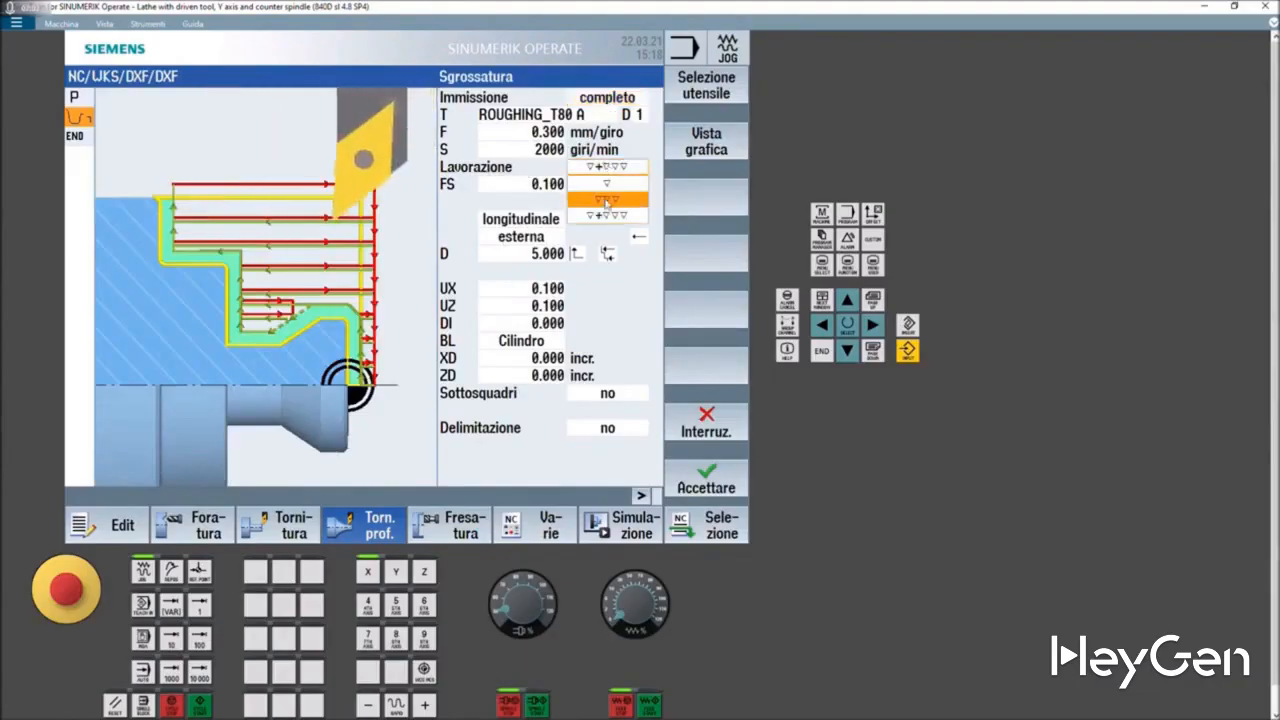
click(606, 183)
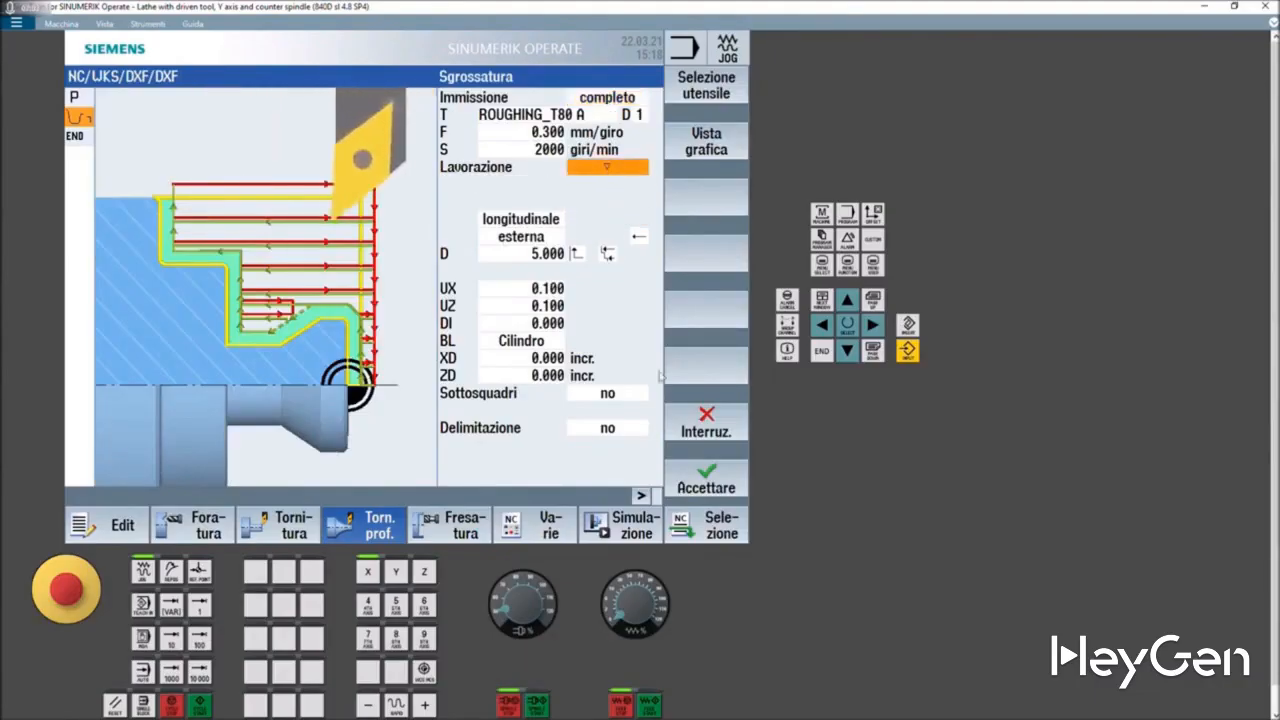
click(696, 482)
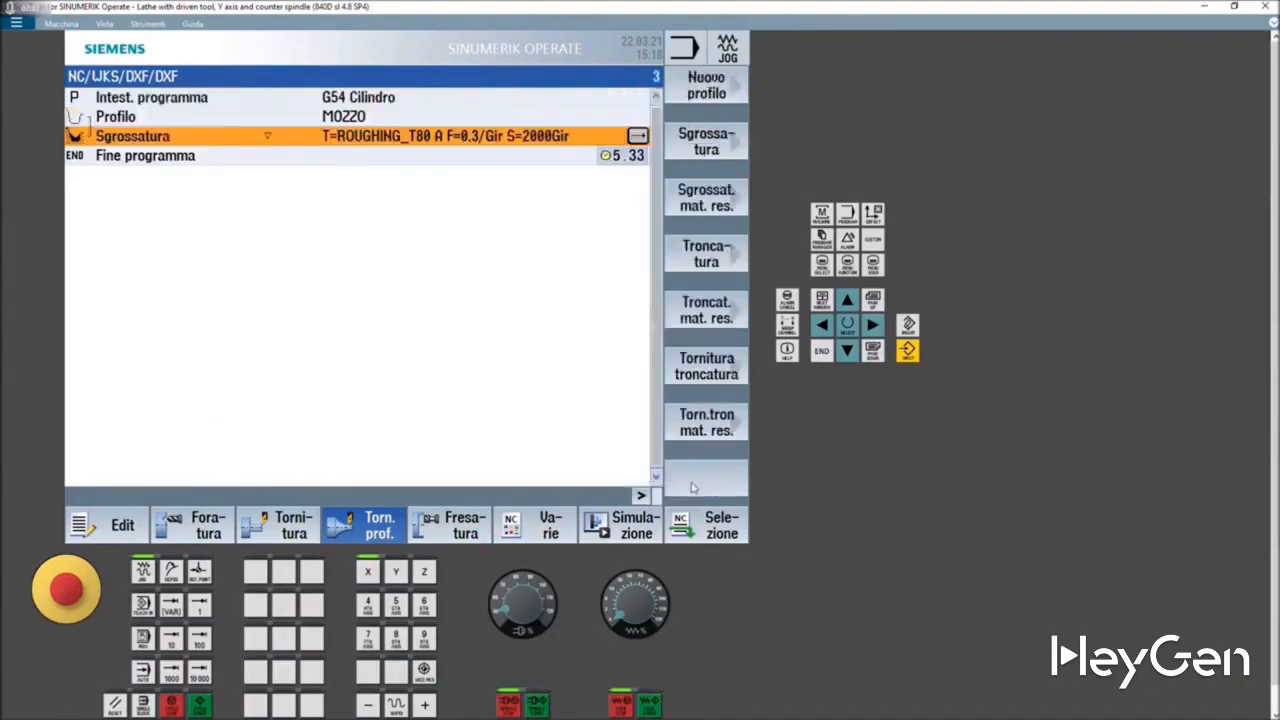
- Simulate the turning program and set the simulation override to 115%
click(623, 531)
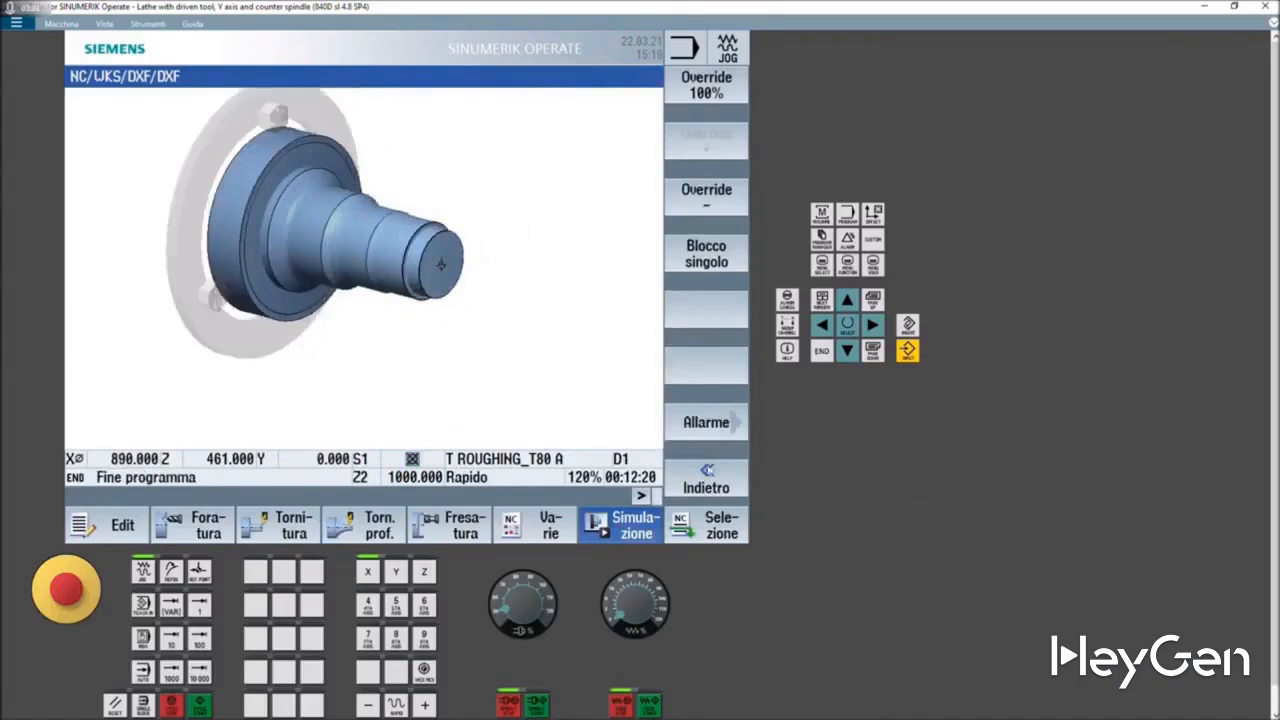
click(710, 470)
click(713, 412)
click(721, 476)
click(716, 428)
click(706, 196)
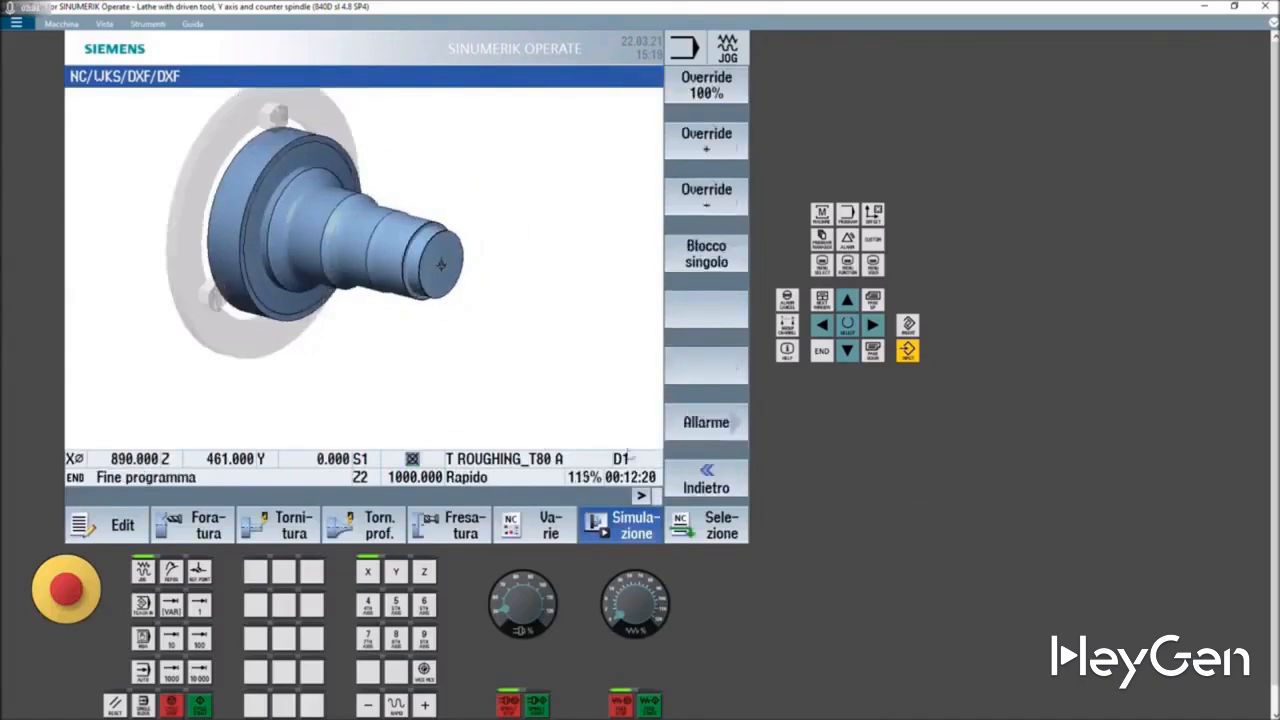
- Run the simulation again and examine the turned hub up close in the 3D view
click(707, 470)
click(716, 94)
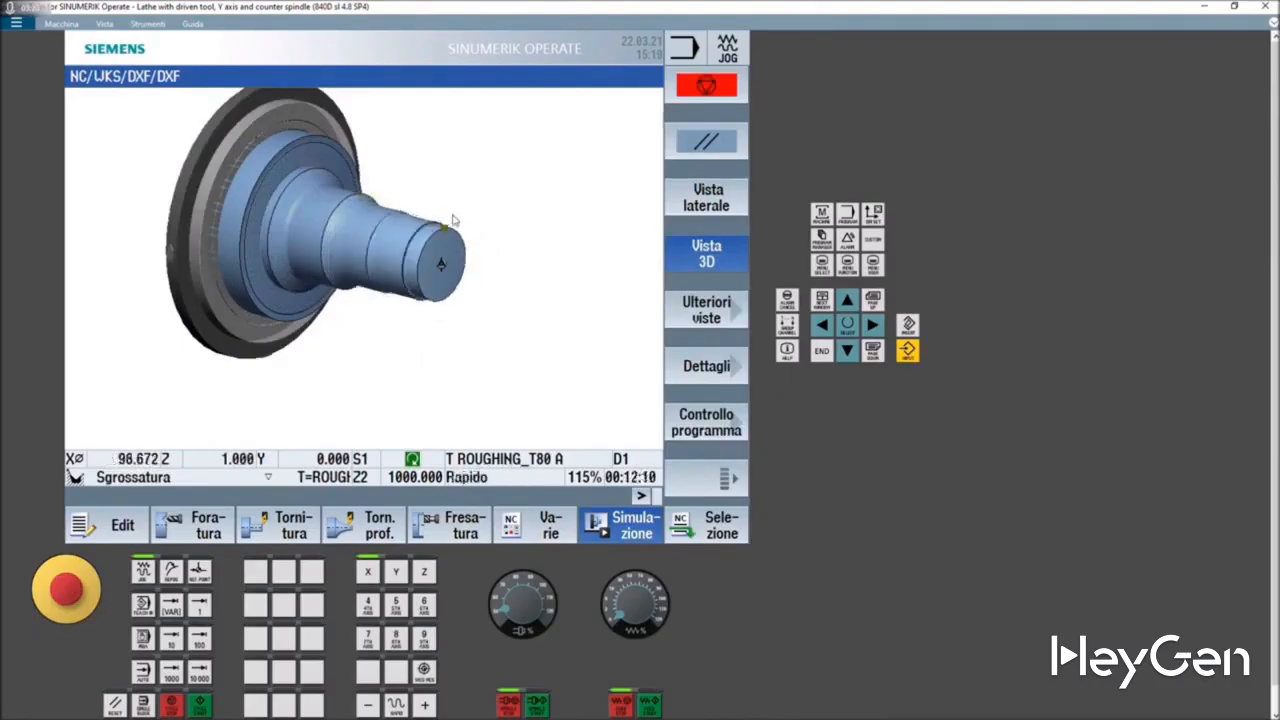
mouse_move(372, 231)
mouse_down()
mouse_move(393, 231)
mouse_move(414, 206)
mouse_move(362, 211)
mouse_move(417, 229)
mouse_move(371, 223)
mouse_up()
scroll(380, 225, up, 5)
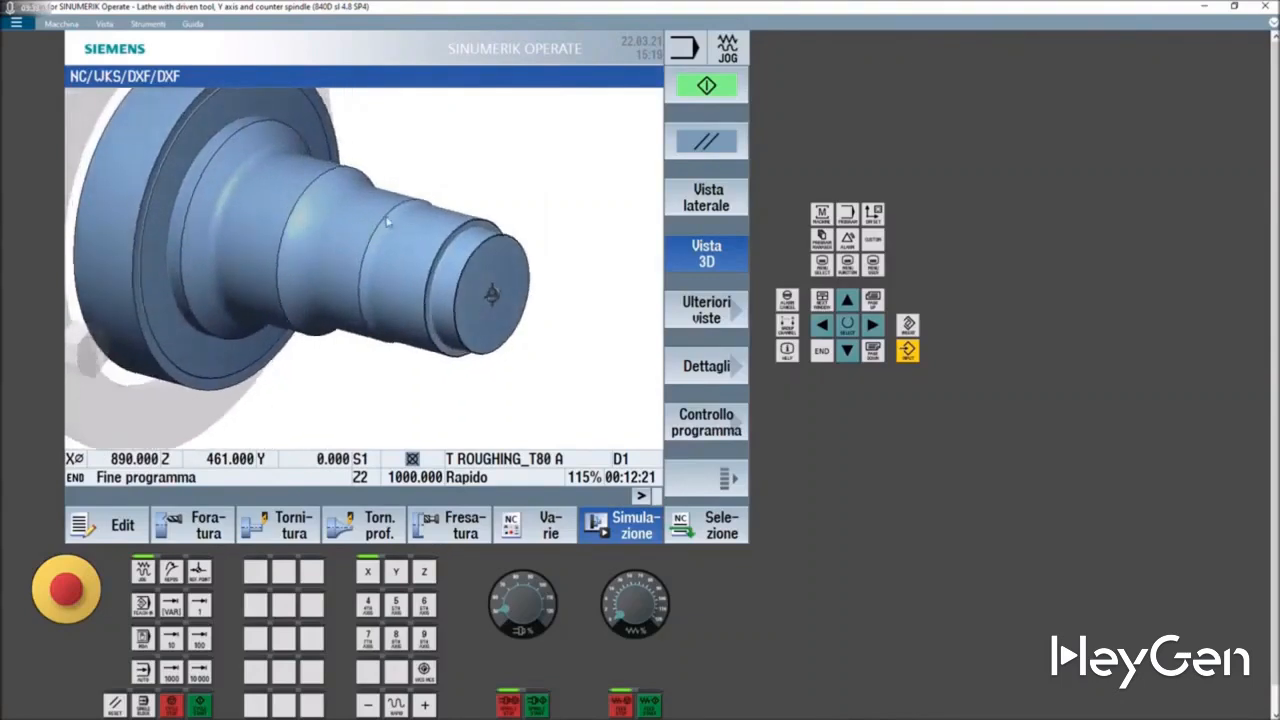